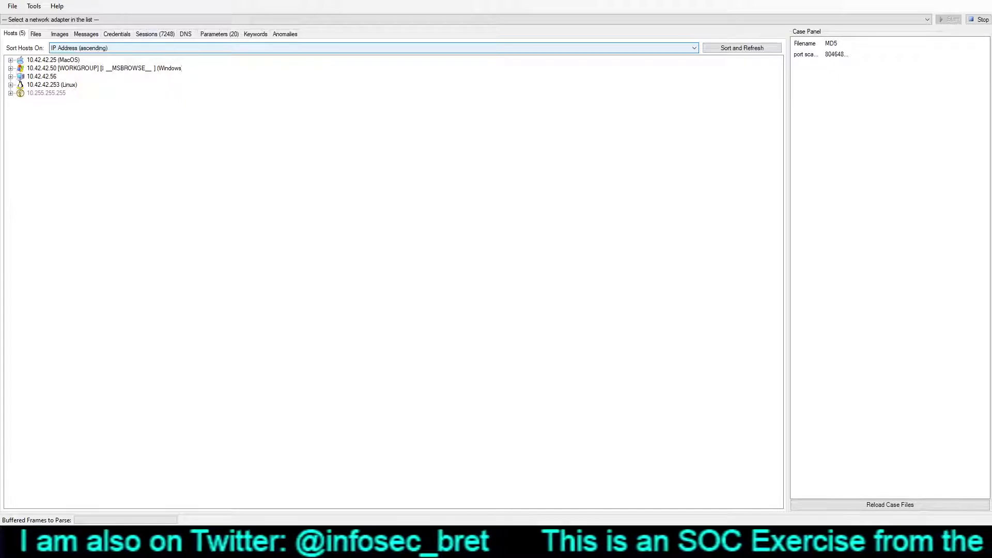
# Examine the captured sessions, checking which server ports host 10.42.42.253 contacts on the other machines
pyautogui.click(155, 33)
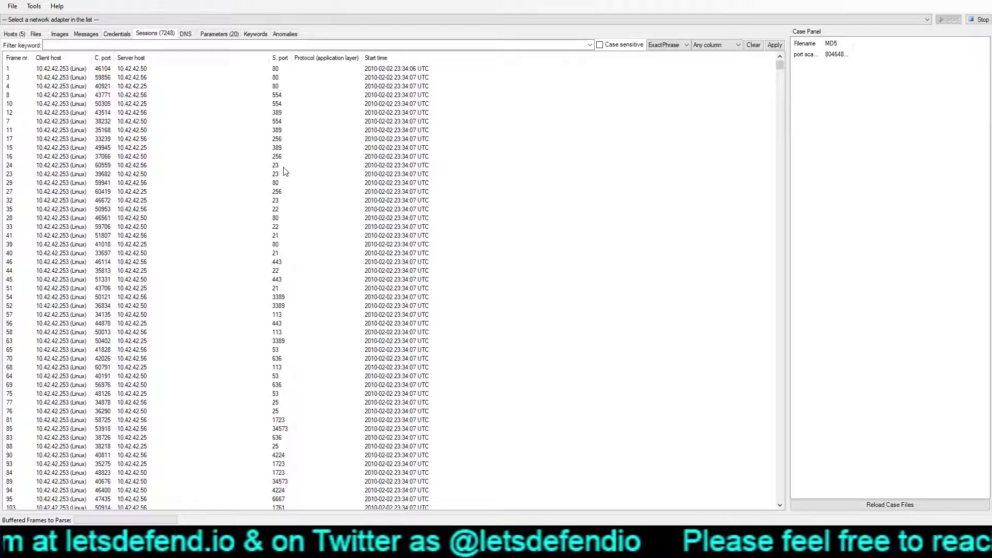
pyautogui.click(283, 184)
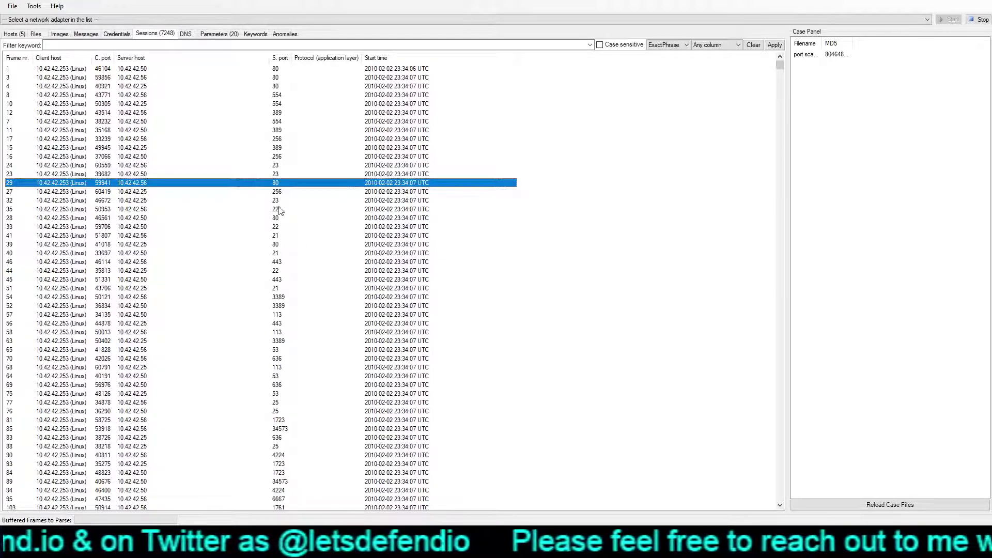
pyautogui.click(281, 201)
pyautogui.click(281, 211)
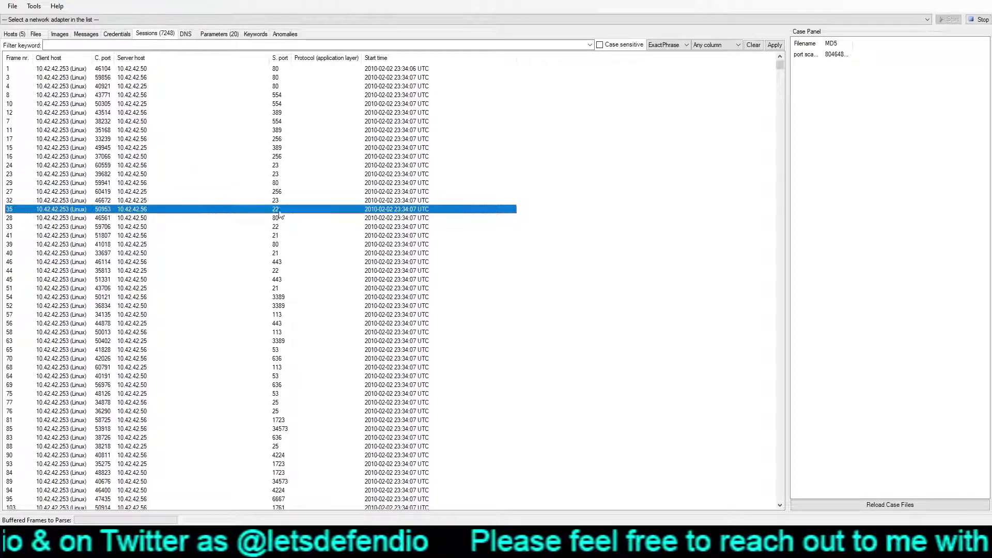
pyautogui.click(281, 237)
pyautogui.click(282, 263)
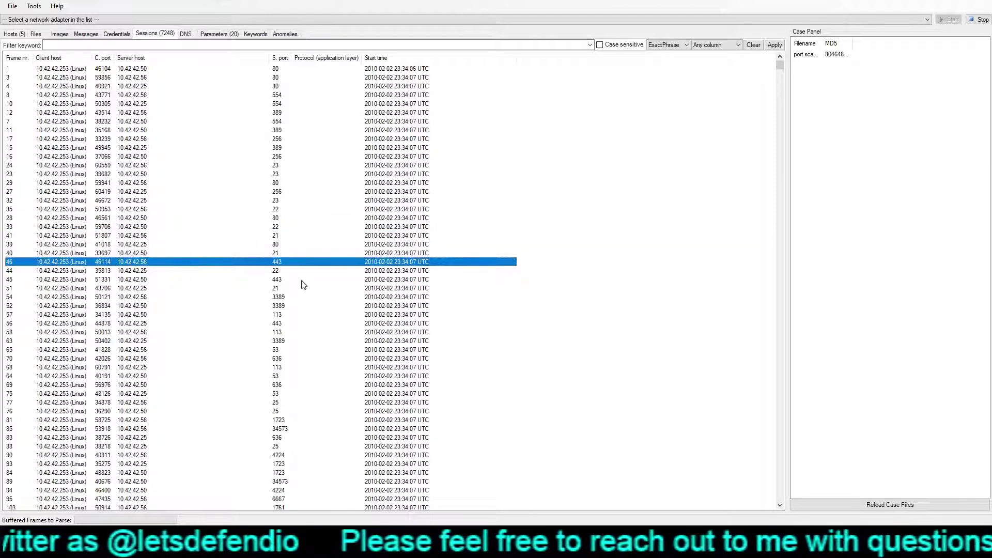
pyautogui.click(278, 280)
pyautogui.click(282, 298)
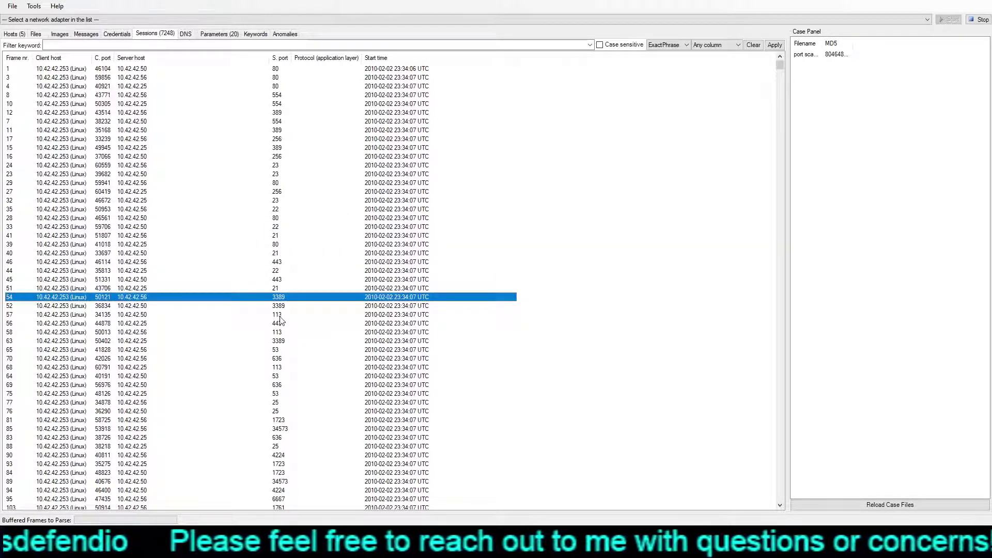
pyautogui.scroll(-3, 285, 417)
pyautogui.scroll(-3, 284, 418)
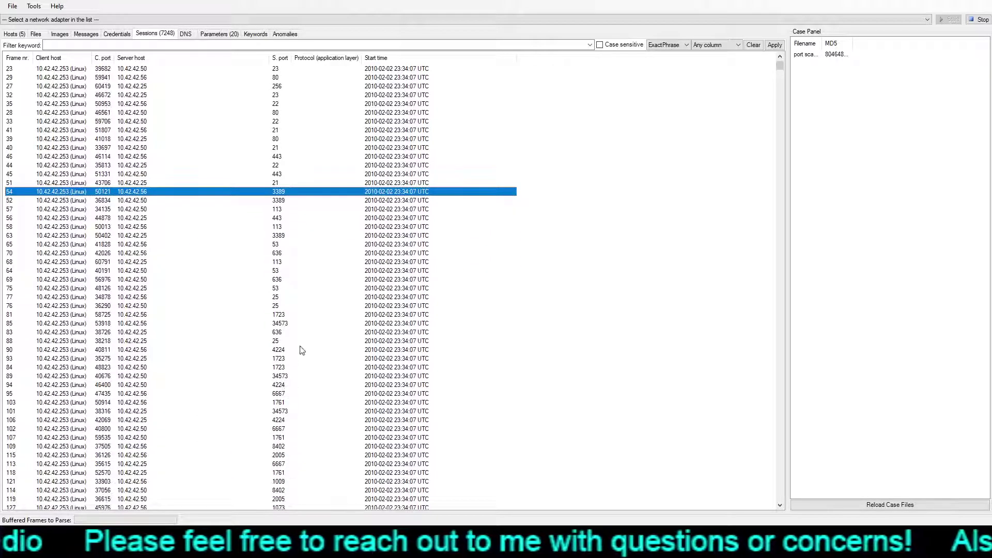
pyautogui.click(279, 245)
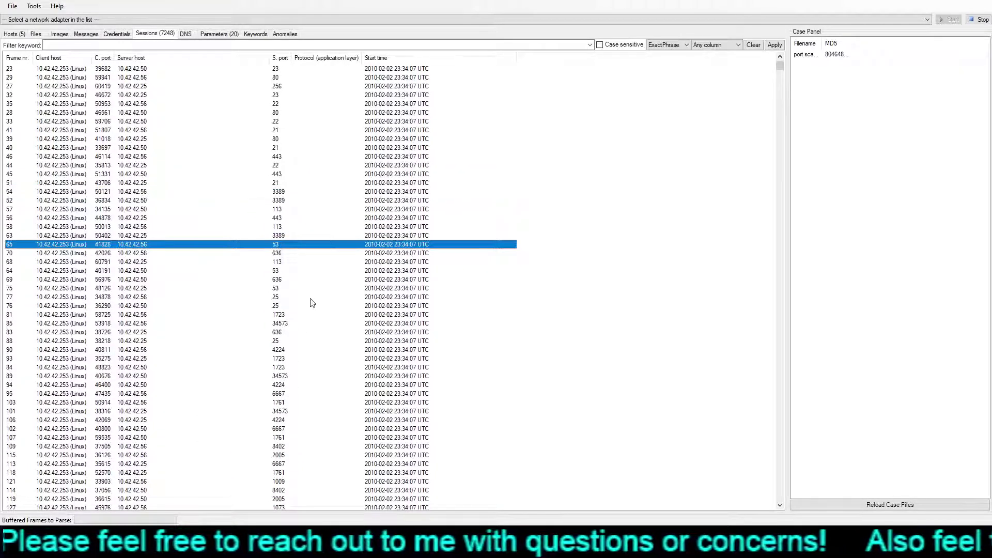
pyautogui.click(277, 272)
pyautogui.click(276, 289)
pyautogui.click(277, 298)
pyautogui.click(278, 307)
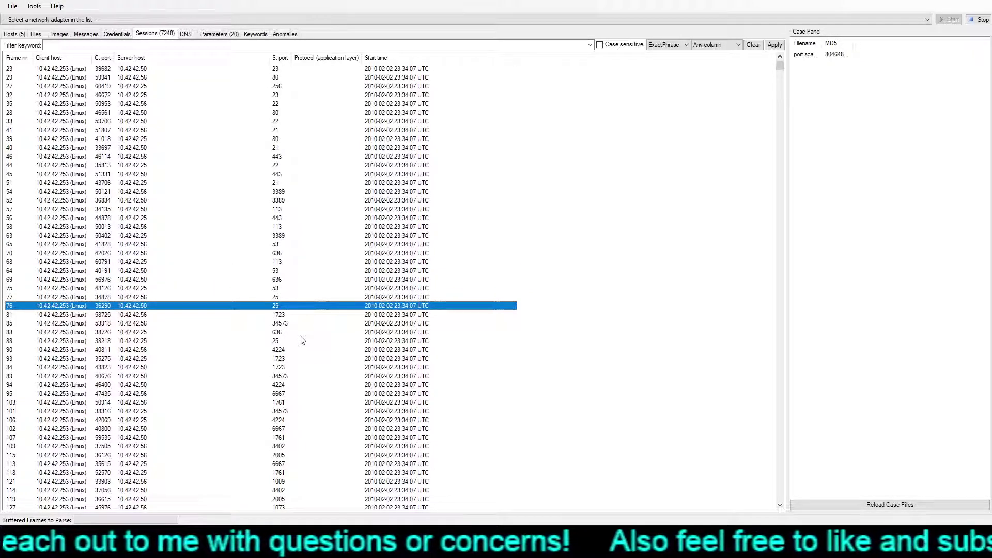
pyautogui.scroll(-4, 302, 340)
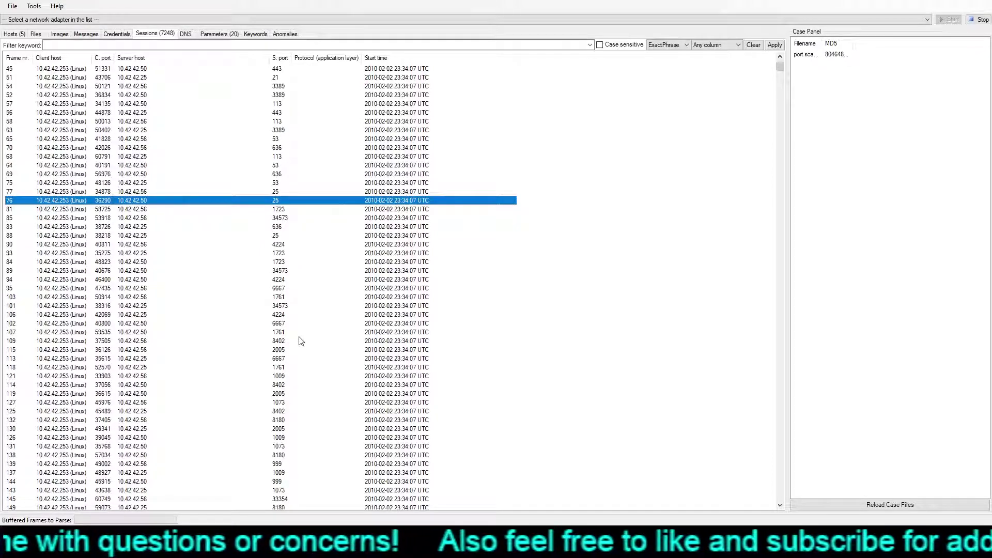
pyautogui.scroll(-12, 301, 341)
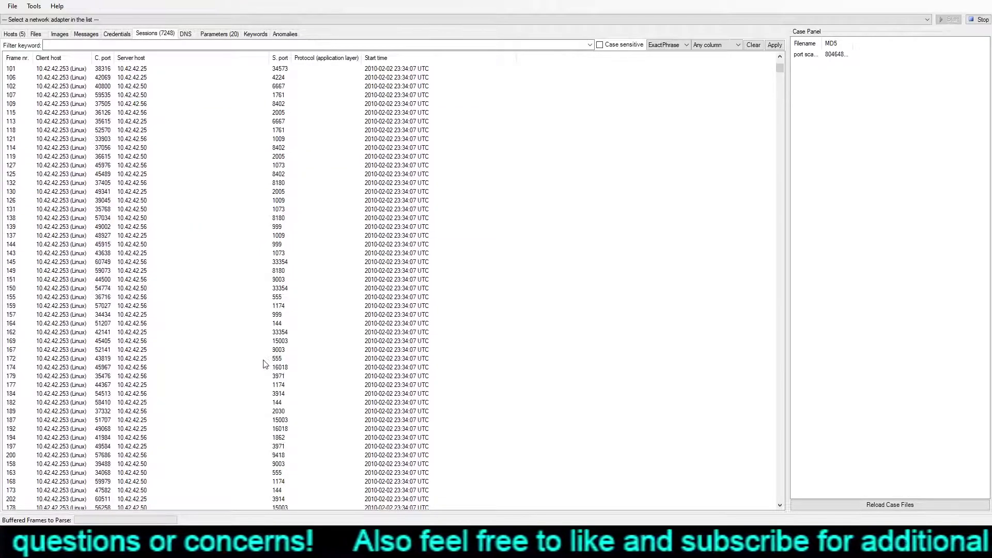
pyautogui.scroll(16, 264, 347)
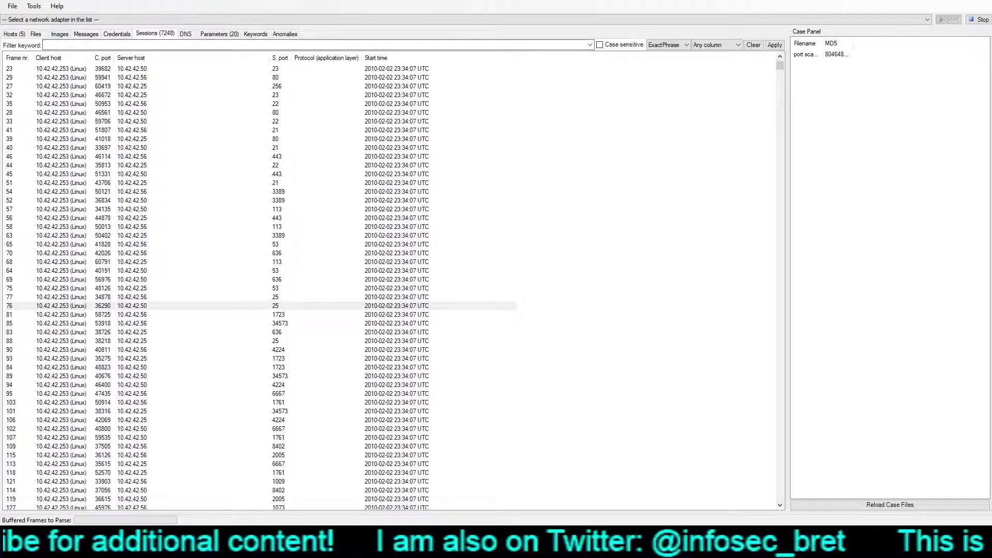
# Review the detected hosts and inspect the details of the MacOS host 10.42.42.25, including its MAC address
pyautogui.click(27, 35)
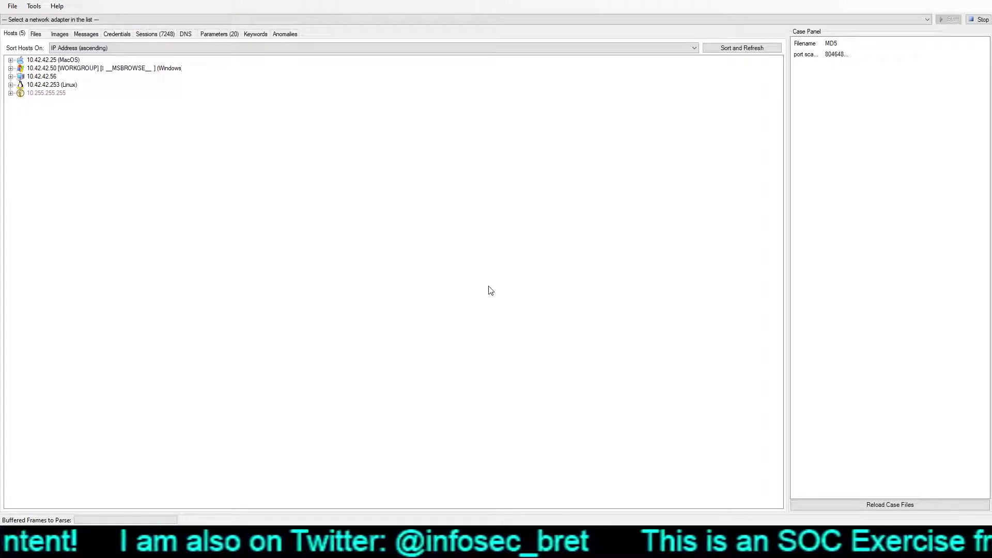
pyautogui.click(49, 78)
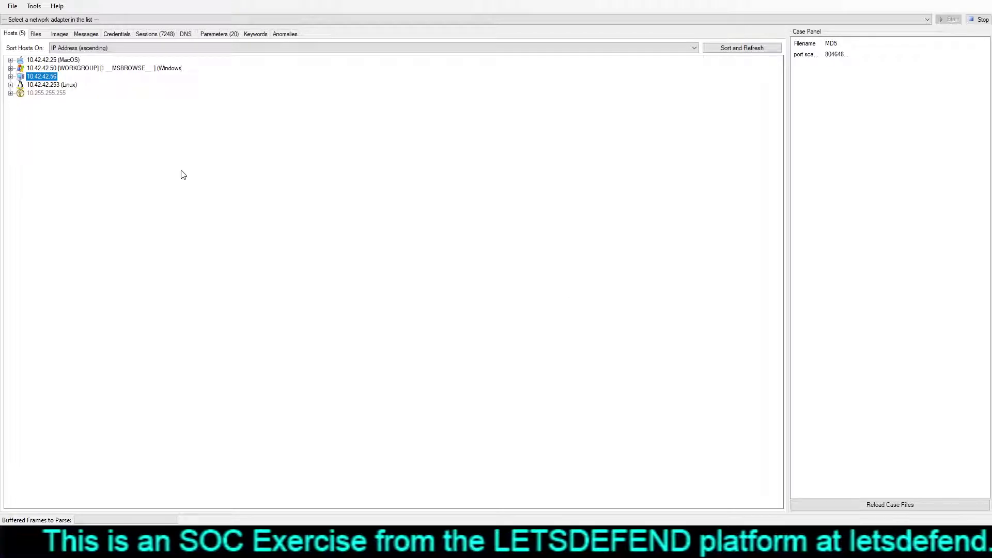
pyautogui.click(10, 60)
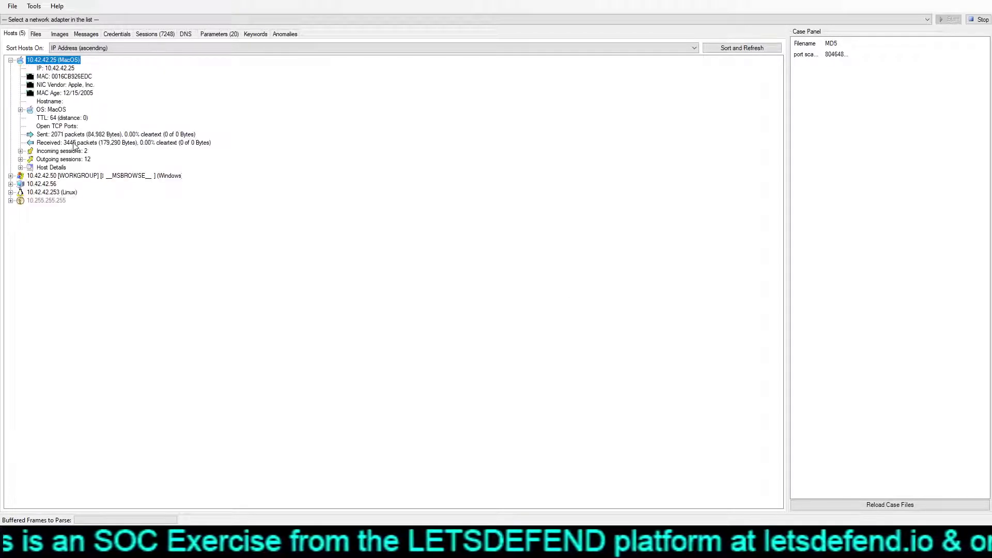
pyautogui.click(47, 77)
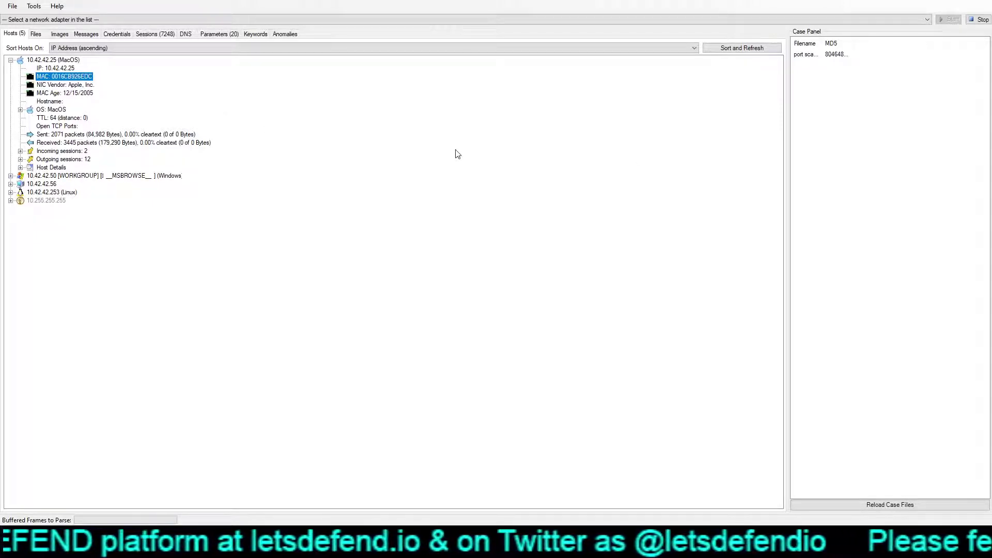
pyautogui.click(32, 177)
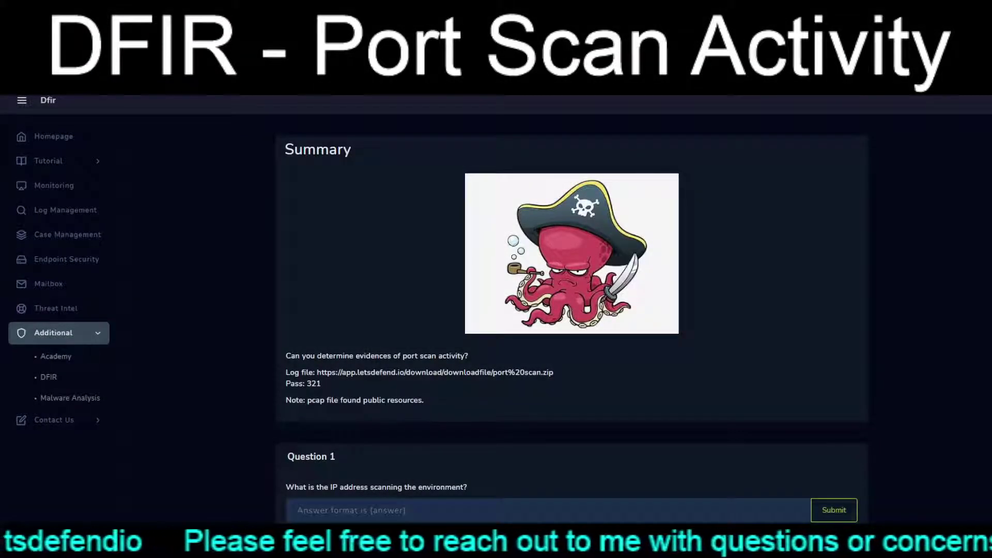
# On the LetsDefend Port Scan Activity page, submit {10.42.42.253} as the scanning IP address for Question 1
pyautogui.scroll(-1, 572, 310)
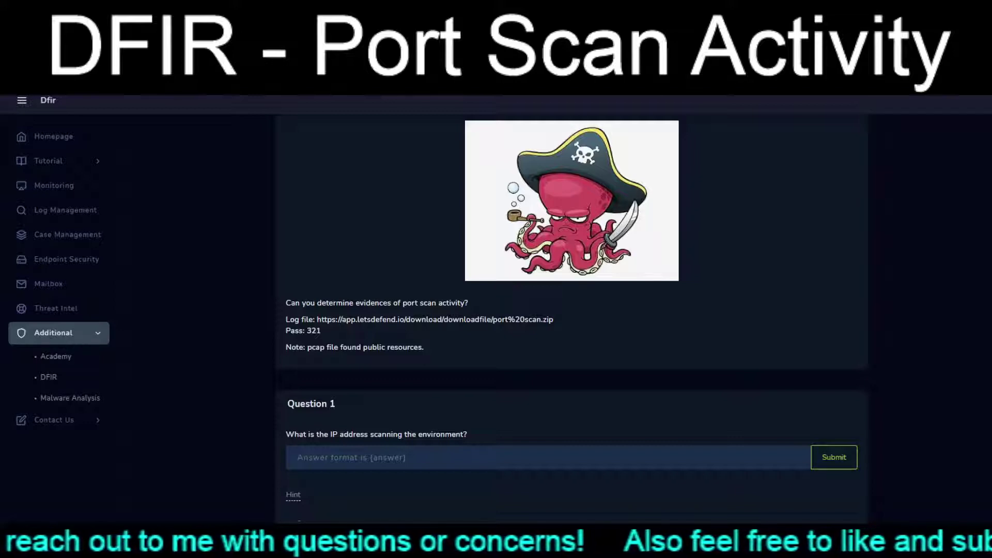
pyautogui.write('[10.42.42.253]')
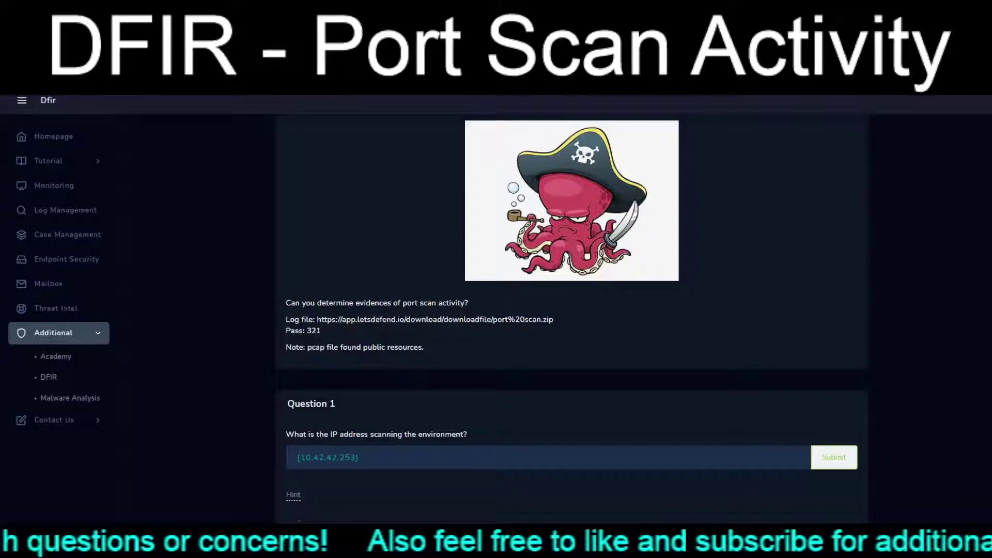
pyautogui.press('Return')
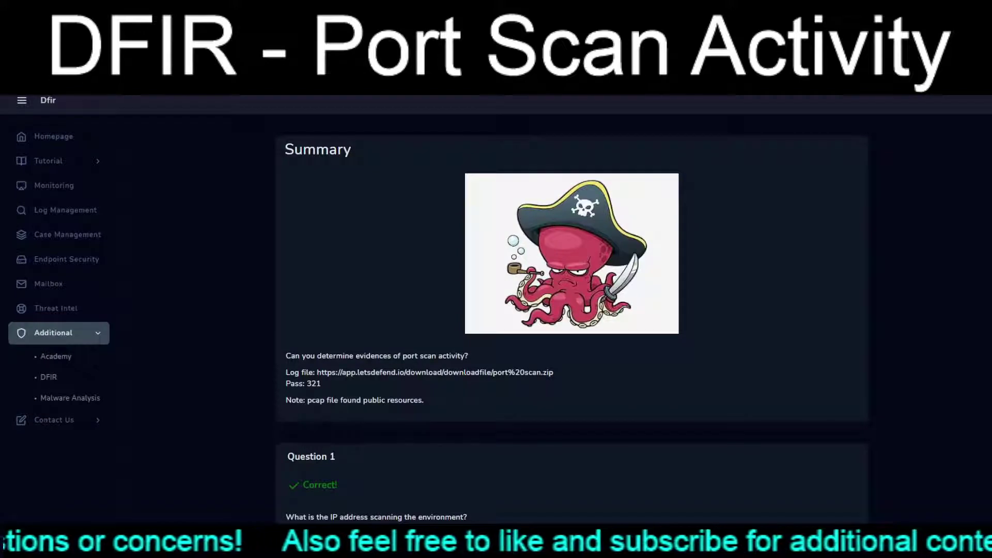
# Try {10.42.42.56} as the Question 2 answer for the IP address found by the scan
pyautogui.scroll(-6, 572, 305)
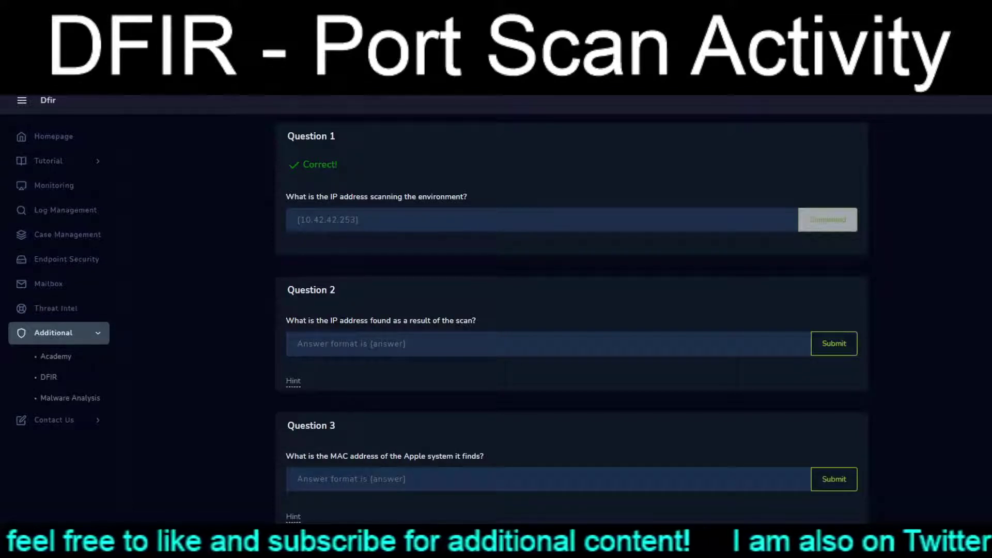
pyautogui.click(351, 344)
pyautogui.write('{10.42.42.56}')
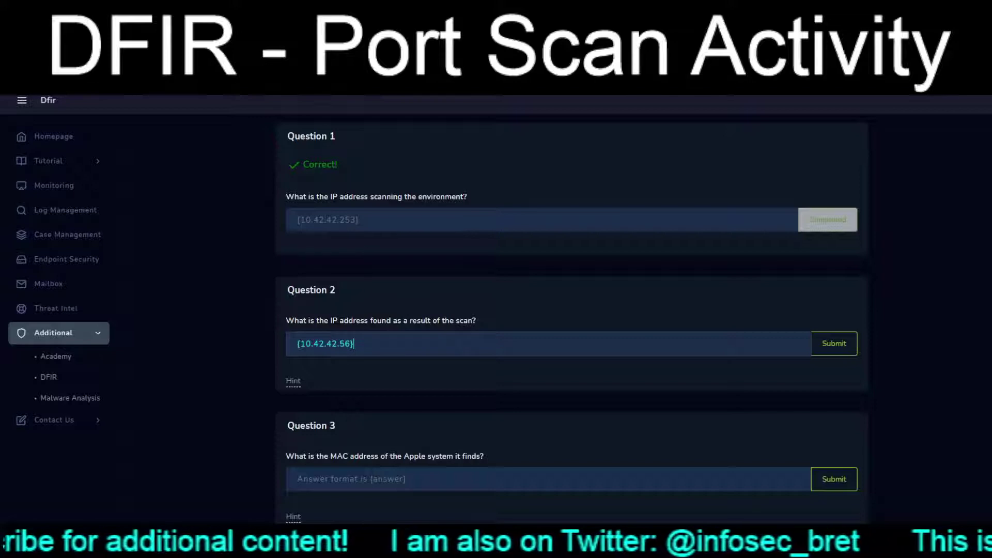
pyautogui.click(834, 344)
# Try {0016CB926EDC} as the Question 3 answer for the Apple system's MAC address
pyautogui.scroll(-8, 572, 317)
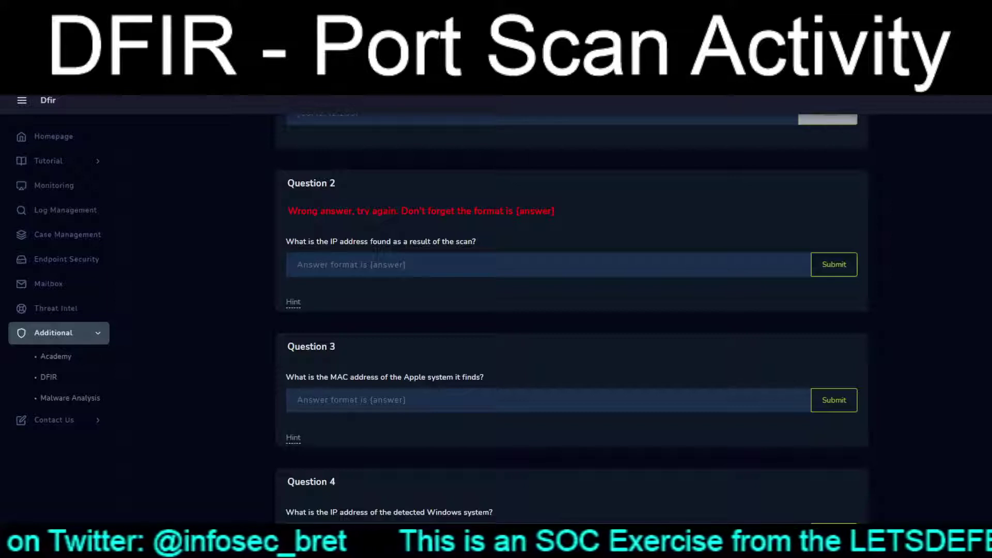
pyautogui.write('{0016CB926EDC}')
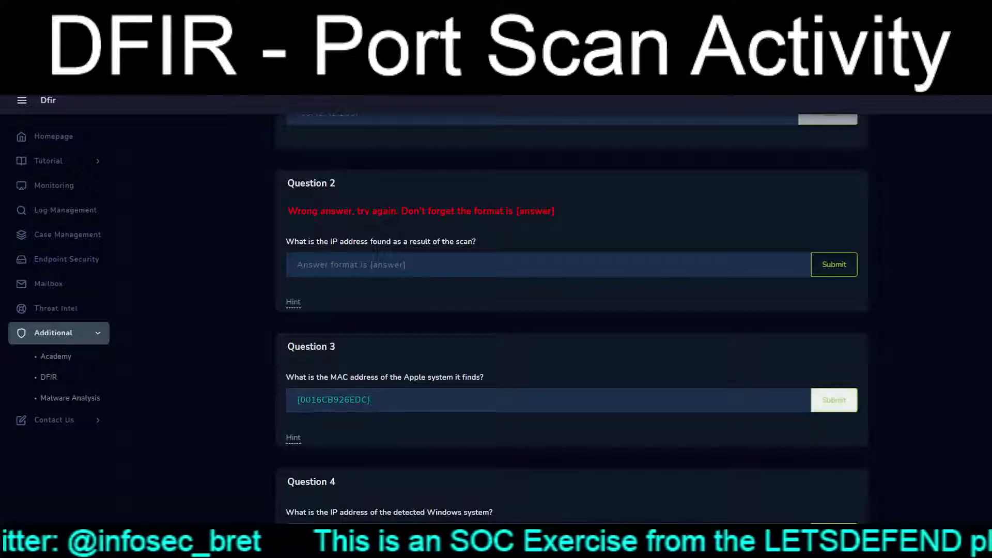
pyautogui.click(834, 400)
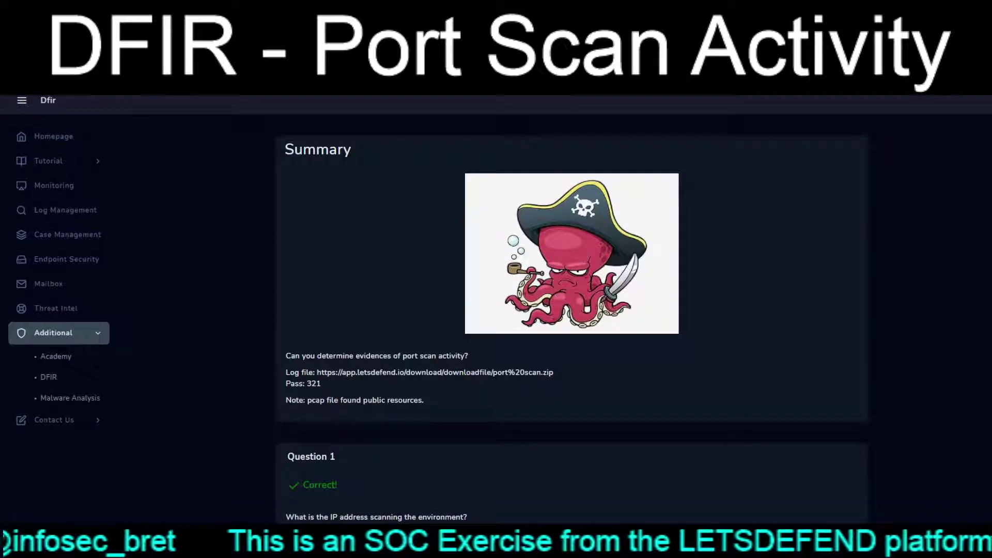
# Submit the Apple system's MAC address for Question 3 in colon-separated form, {00:16:CB:92:6E:DC}
pyautogui.scroll(-8, 572, 310)
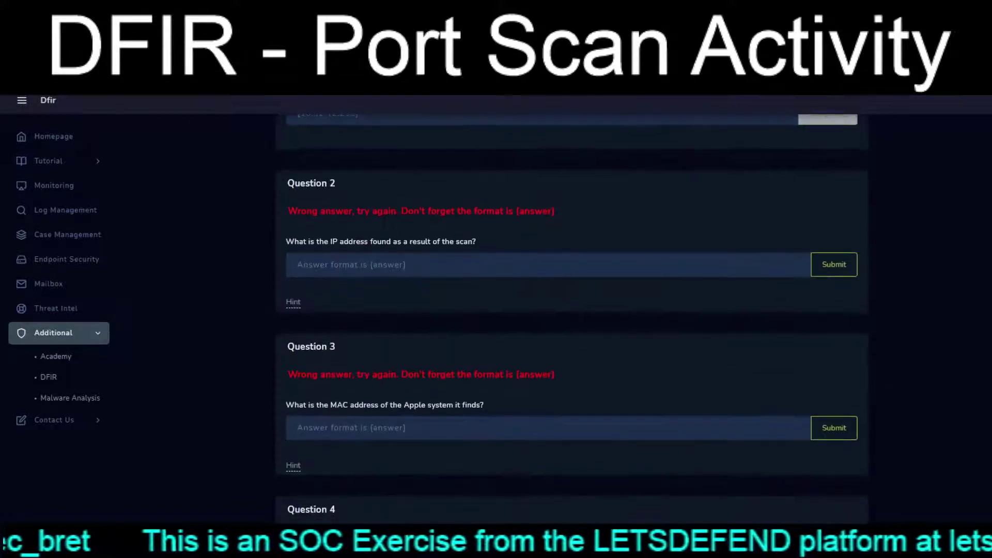
pyautogui.scroll(-1, 572, 310)
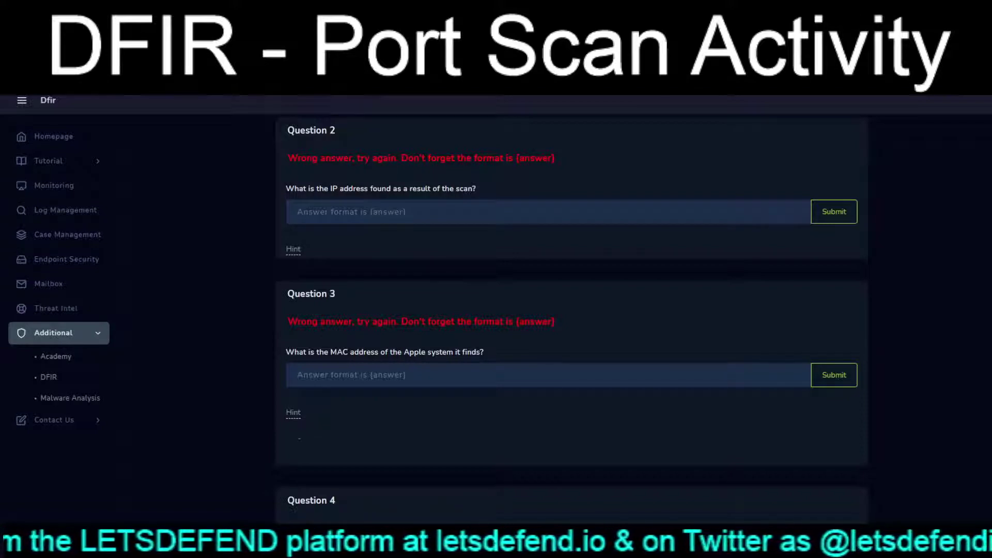
pyautogui.click(299, 376)
pyautogui.write('{0016CB926EDC}')
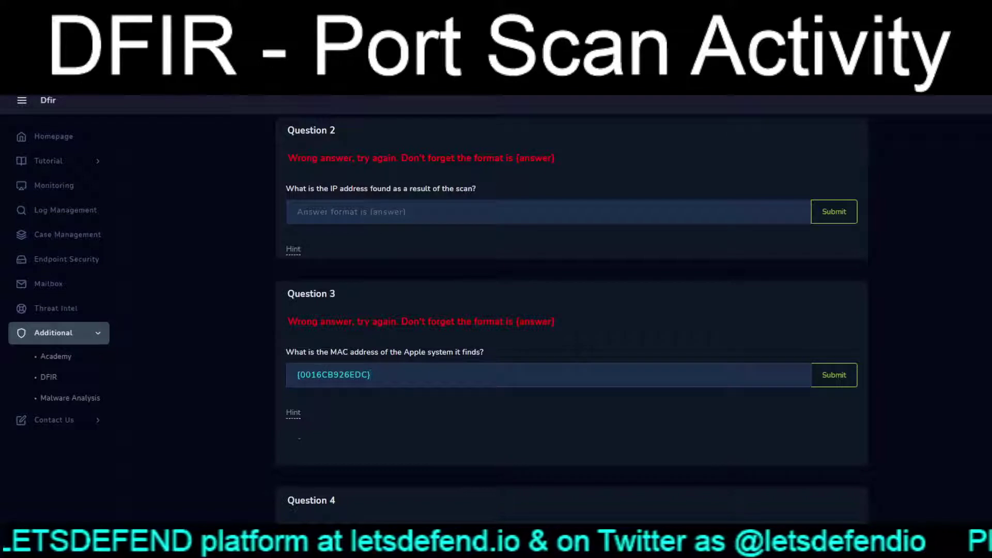
pyautogui.click(311, 376)
pyautogui.write(':16')
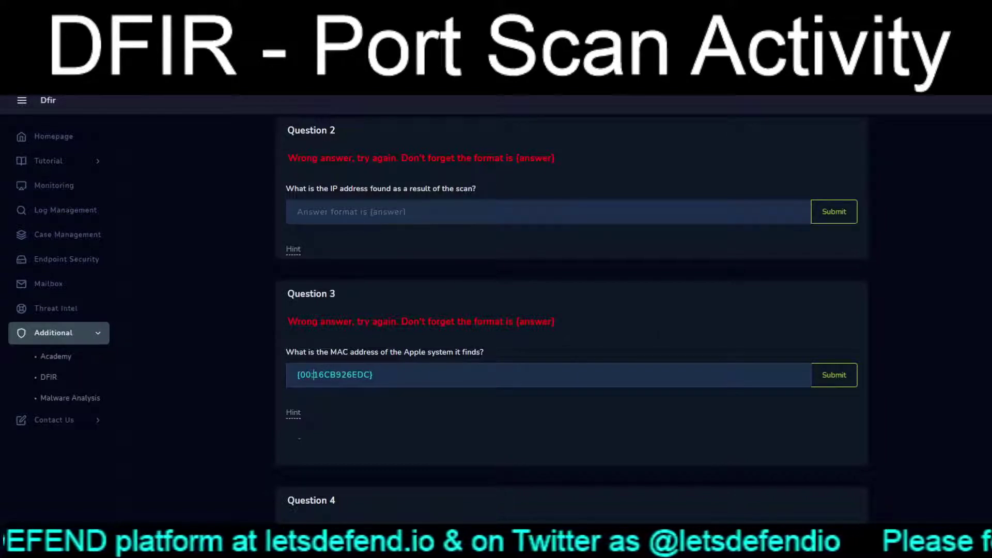
pyautogui.write(':')
pyautogui.press('Right')
pyautogui.press('Right')
pyautogui.write(':')
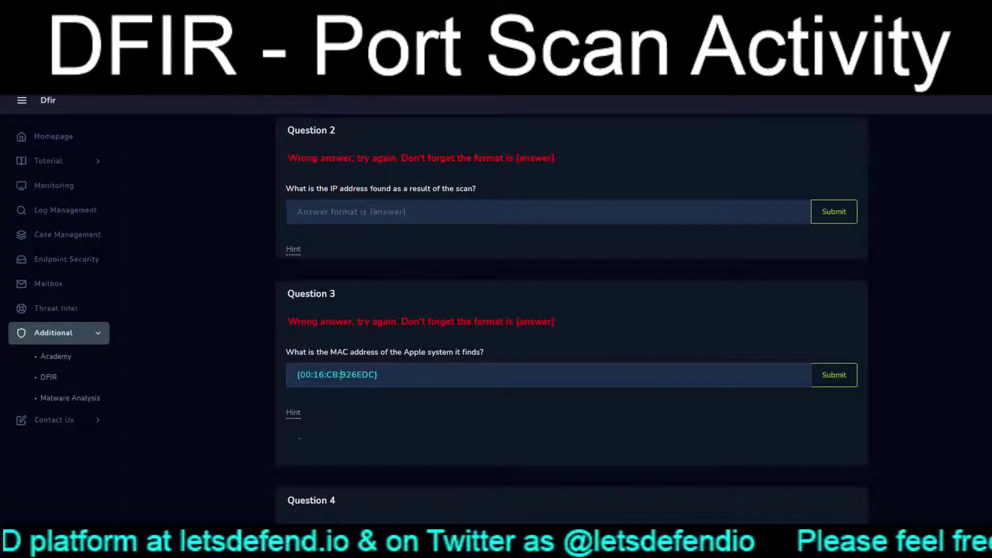
pyautogui.press('Right')
pyautogui.write(':')
pyautogui.press('Right')
pyautogui.press('Right')
pyautogui.write(':')
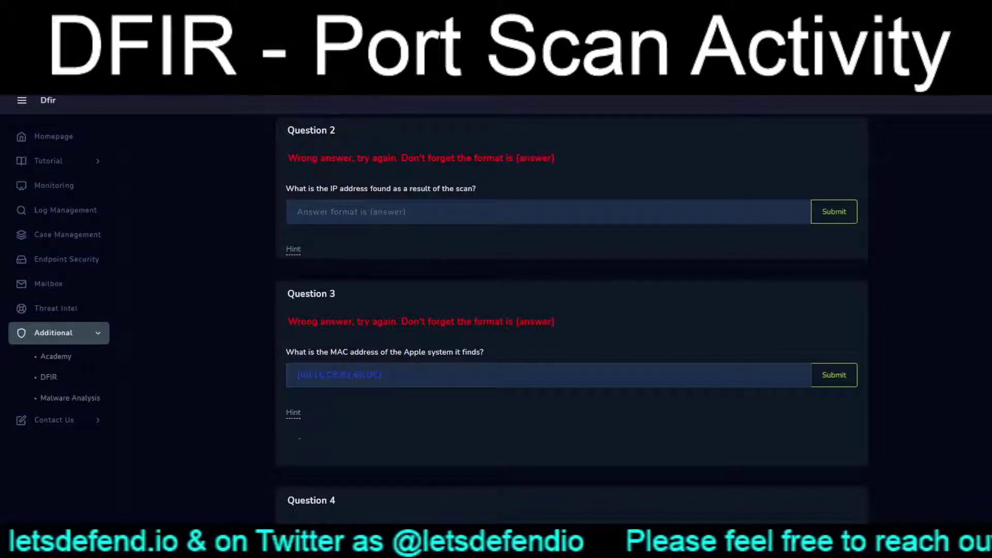
pyautogui.click(834, 375)
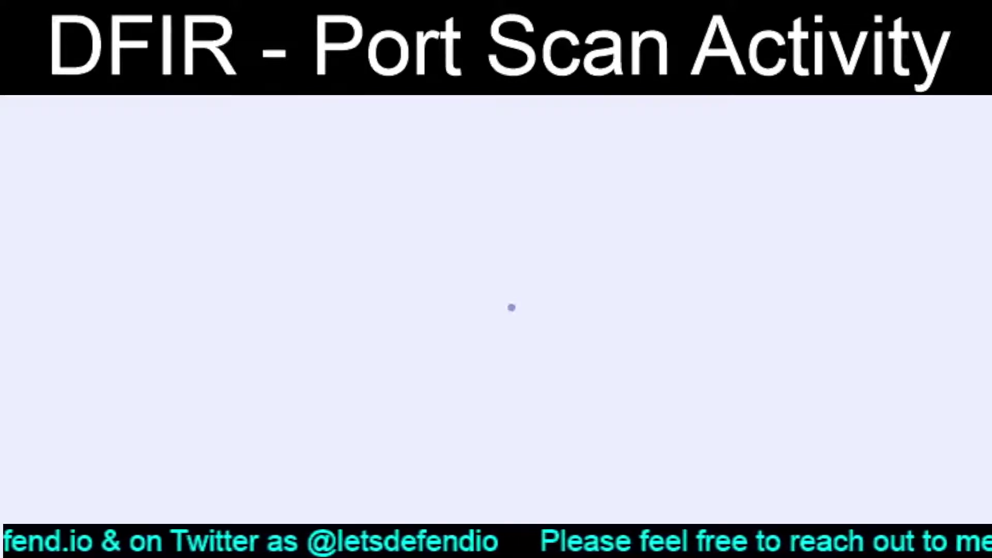
# Submit {10.42.42.50} as the detected Windows system's IP address for Question 4
pyautogui.scroll(-7, 572, 302)
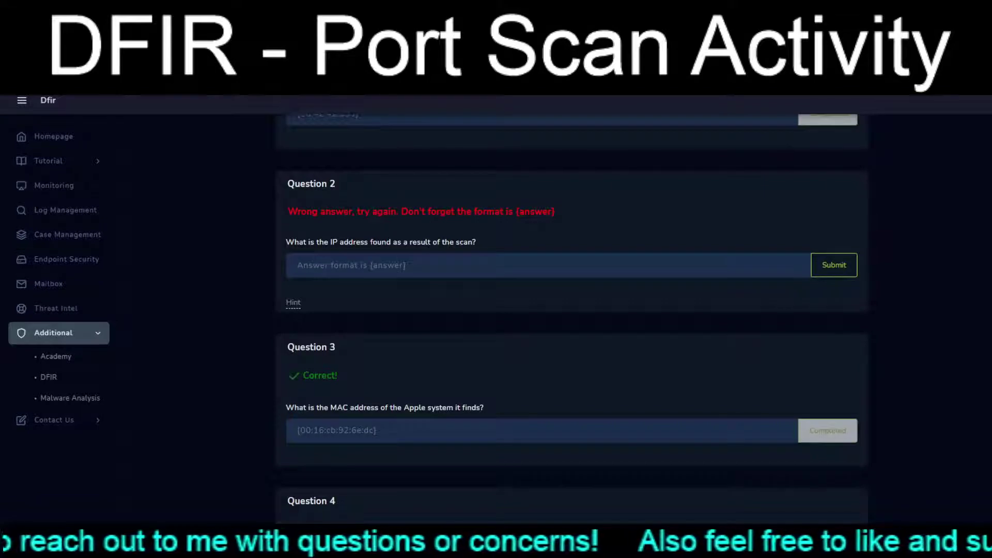
pyautogui.scroll(-2, 571, 310)
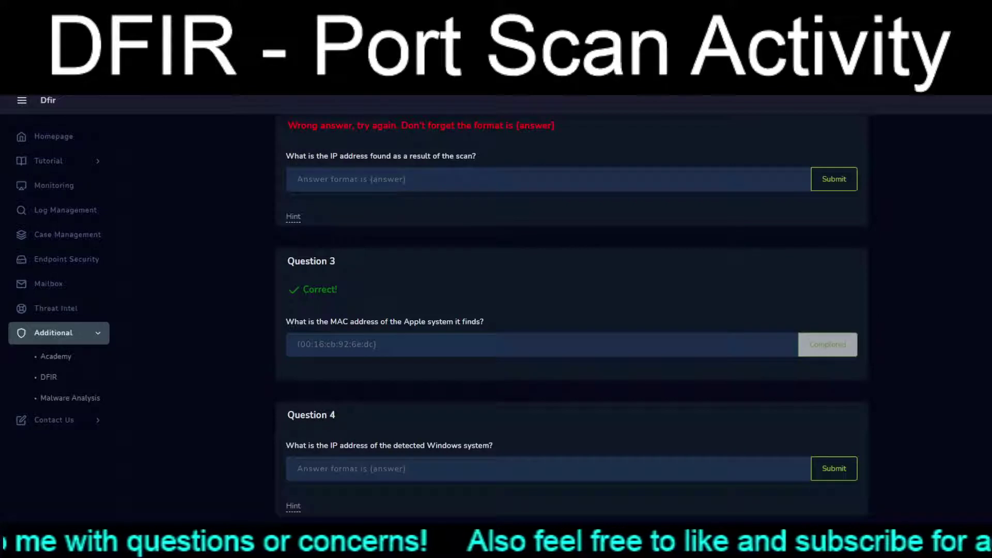
pyautogui.click(354, 469)
pyautogui.write('{10.42.42.50}')
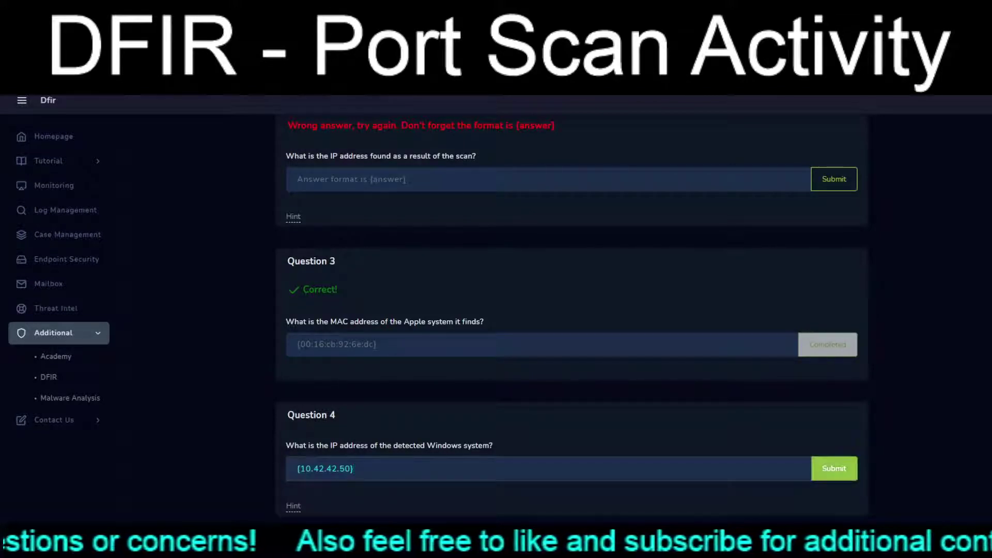
pyautogui.click(834, 468)
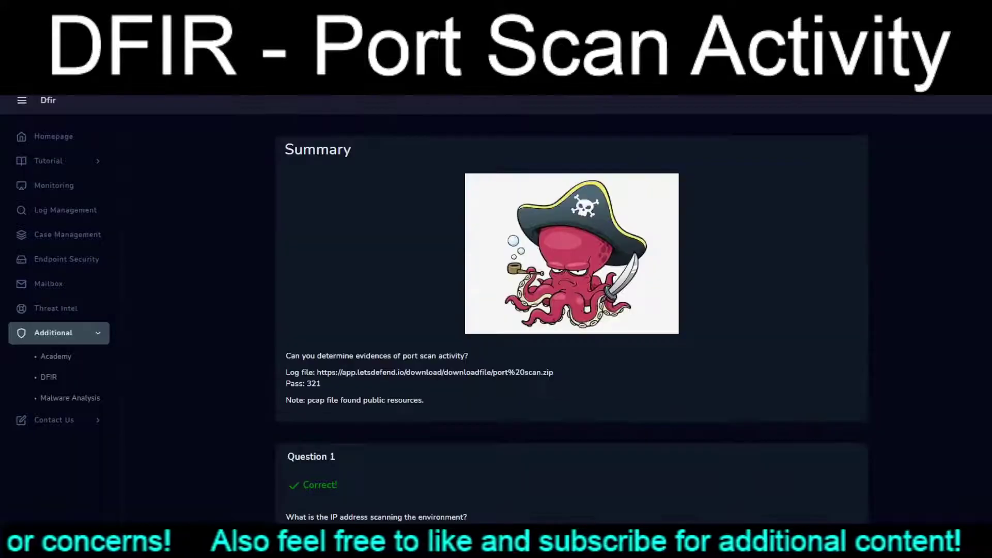
# Try {10.42.42.56} again as the Question 2 answer for the IP address found by the scan
pyautogui.scroll(-10, 572, 305)
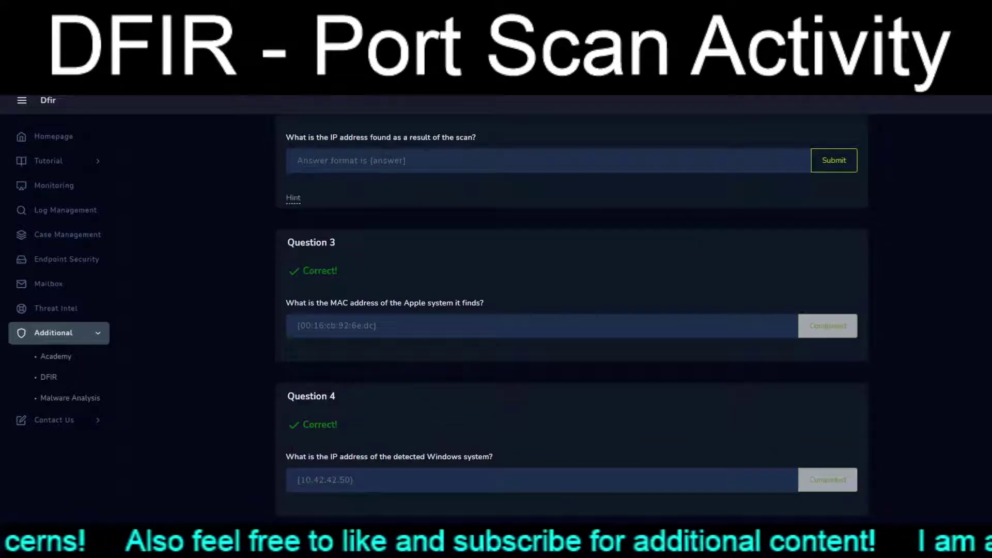
pyautogui.scroll(7, 572, 304)
pyautogui.scroll(-3, 572, 305)
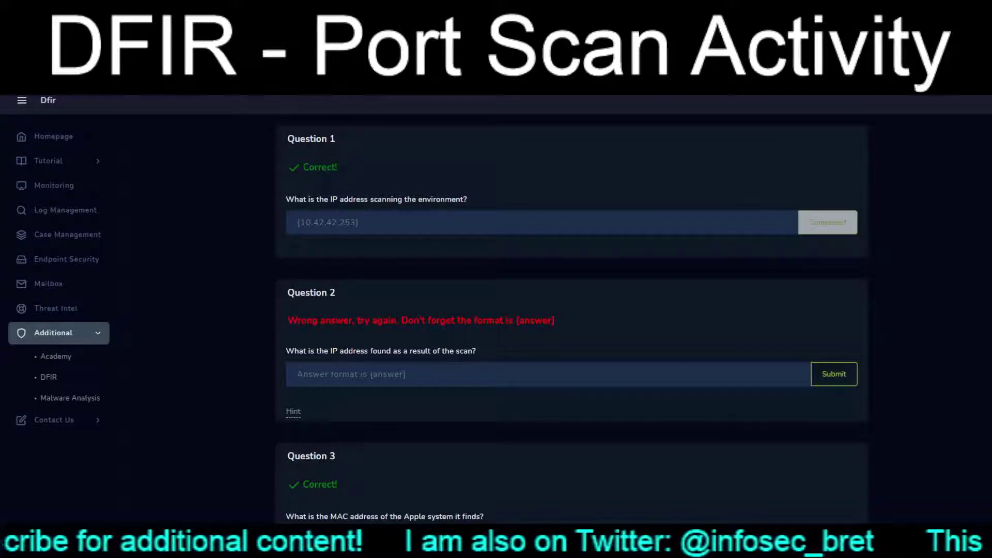
pyautogui.click(300, 374)
pyautogui.write('{10.42.42.56}')
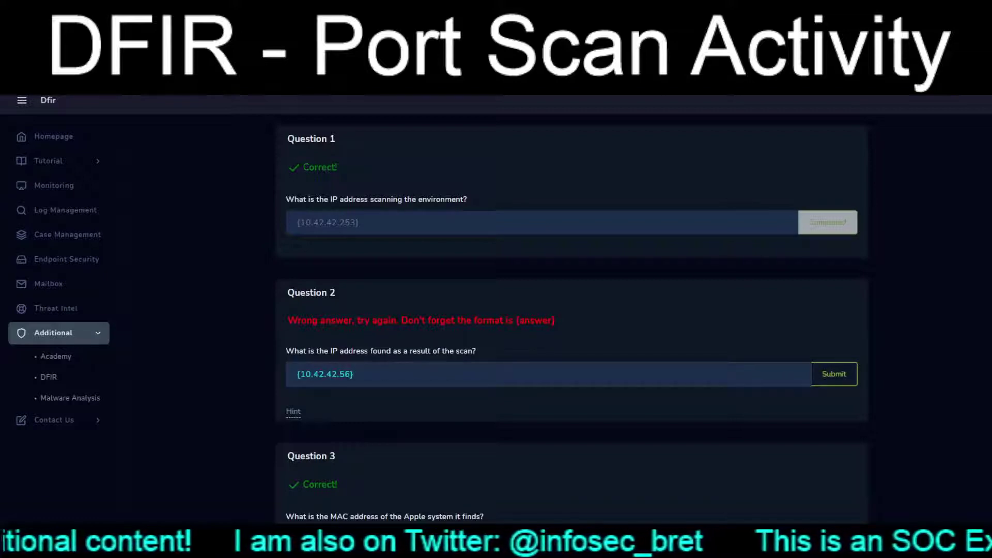
pyautogui.press('Return')
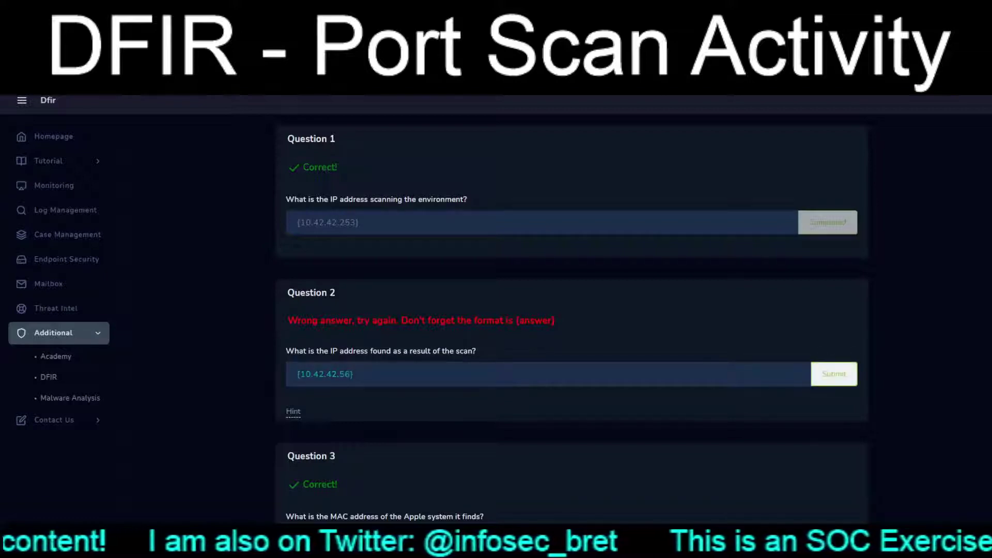
# Try {10.42.42.256} as the Question 2 answer
pyautogui.scroll(2, 572, 318)
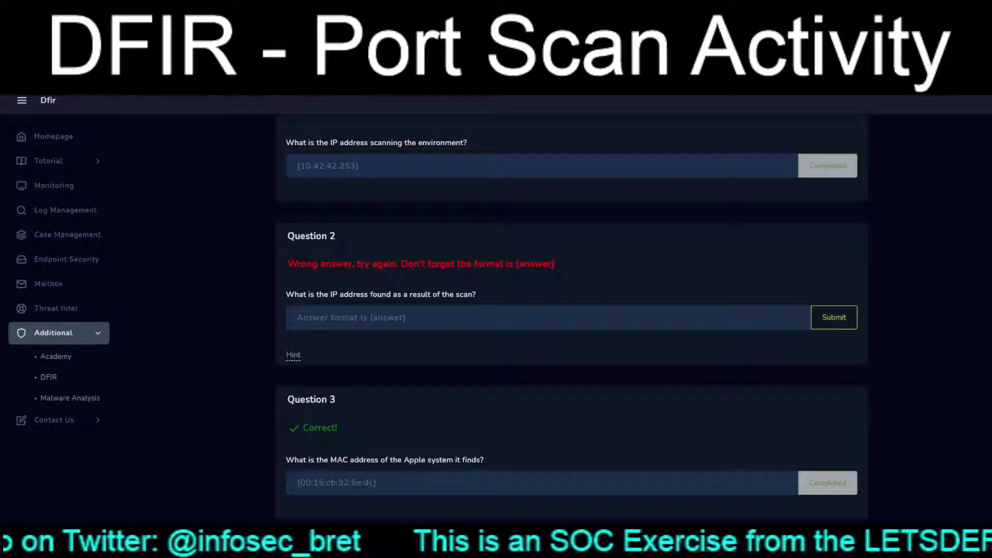
pyautogui.click(320, 317)
pyautogui.write('{10.42.42.56}')
pyautogui.moveTo(339, 318); pyautogui.dragTo(344, 317)
pyautogui.write('25')
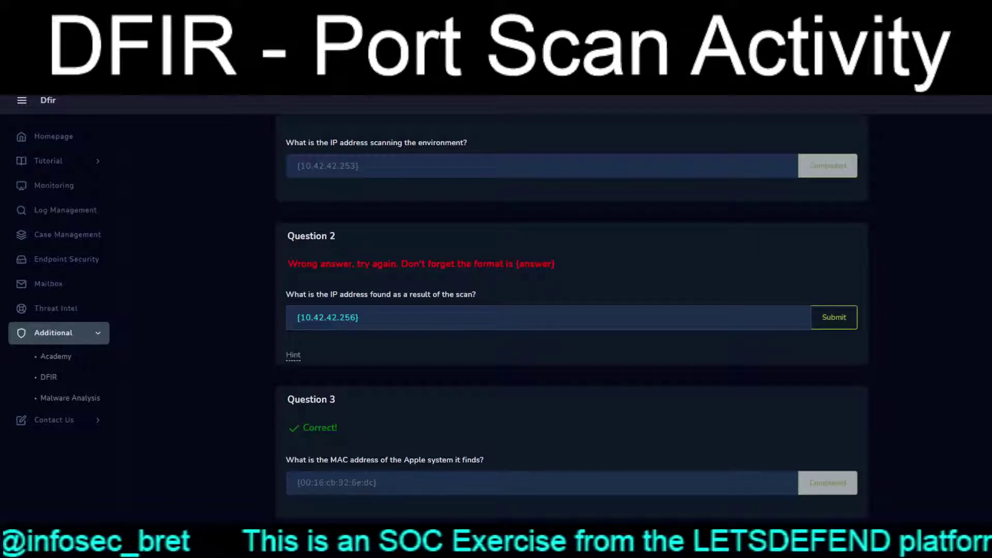
pyautogui.hotkey('ctrl', 'a')
pyautogui.click(834, 317)
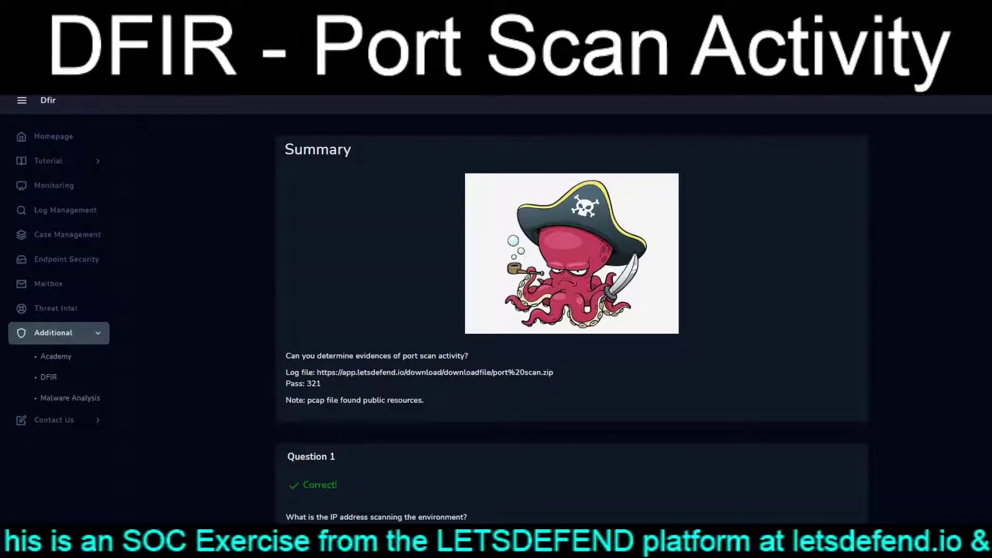
# Try the broadcast-style address {10.255.255.255} as the Question 2 answer
pyautogui.scroll(-8, 572, 310)
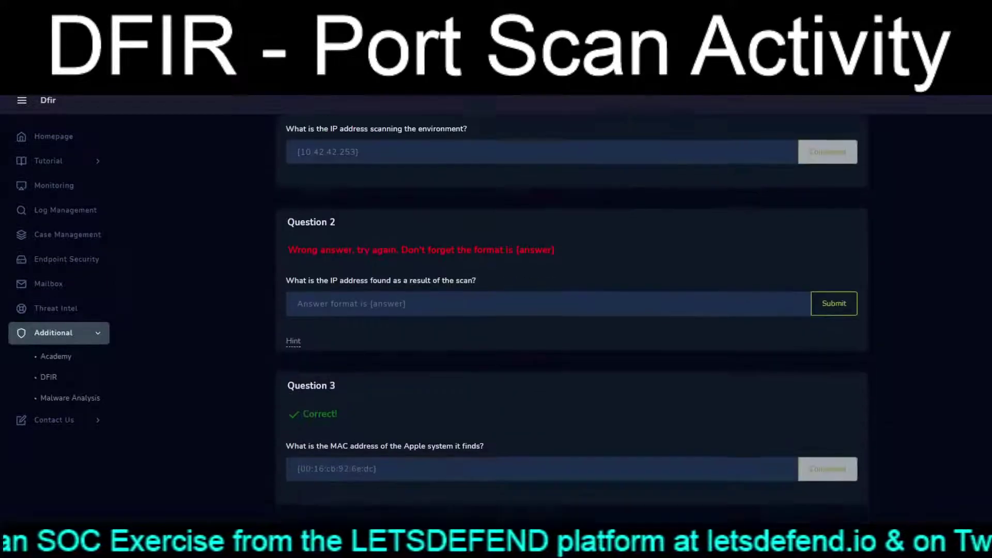
pyautogui.click(298, 265)
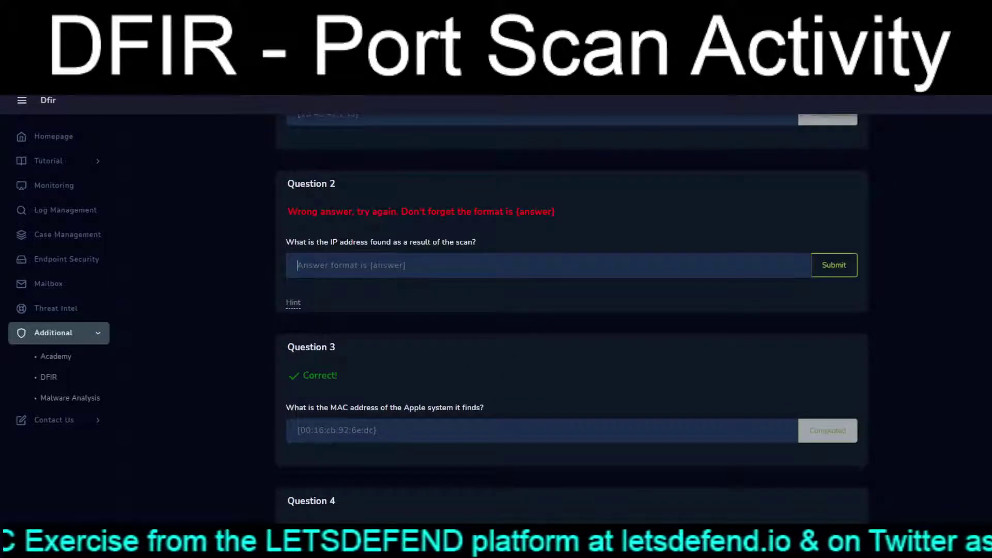
pyautogui.write('[10.255.')
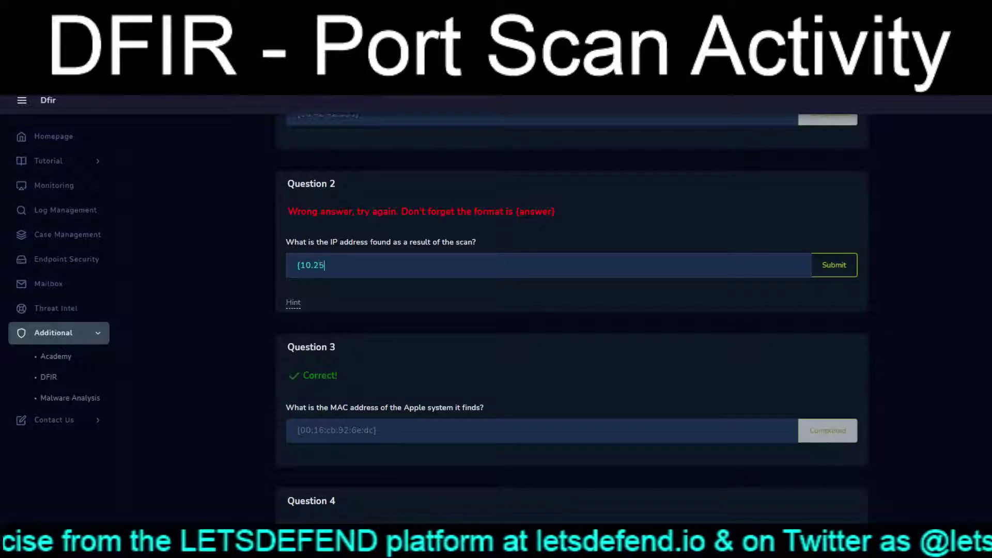
pyautogui.write('255.255]')
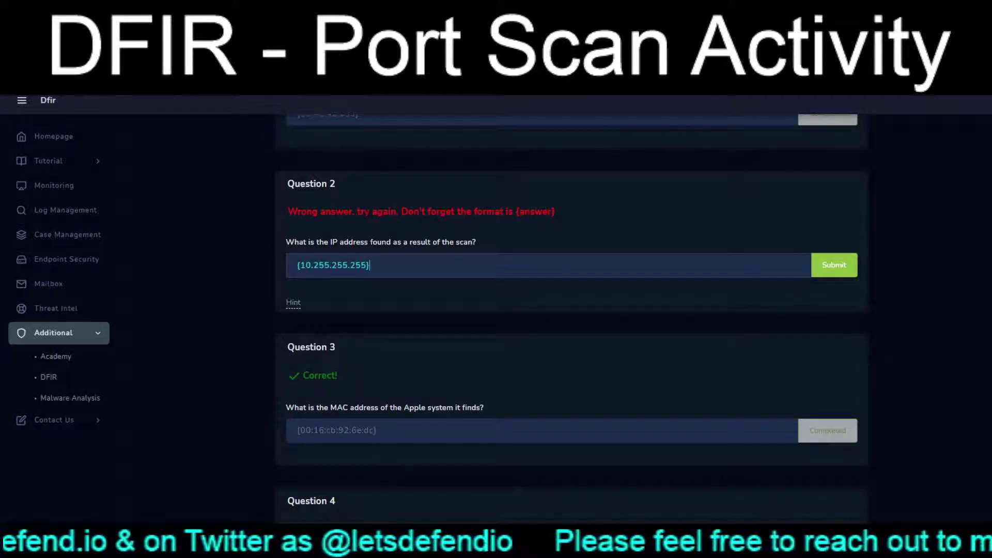
pyautogui.press('Return')
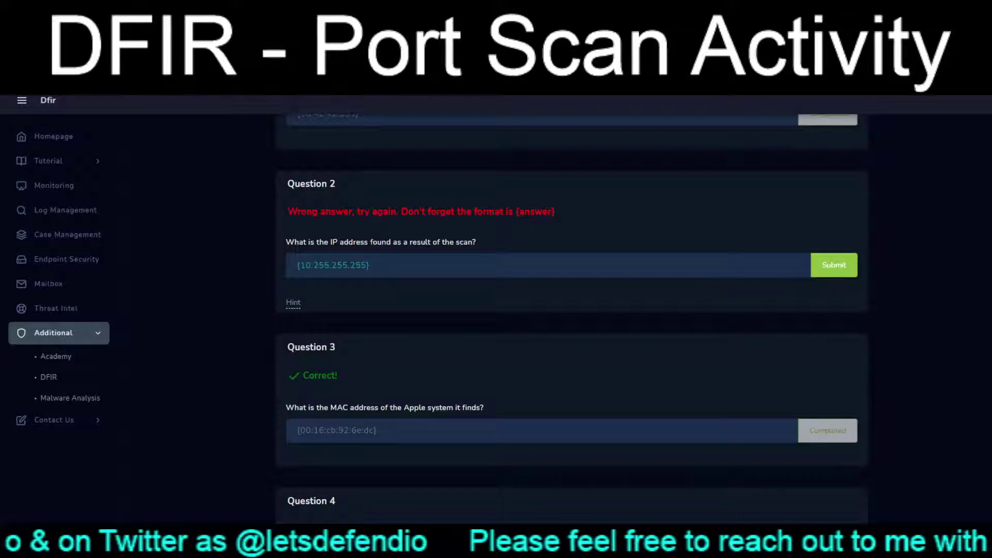
# Enter {10.42.42.0} as the Question 2 answer, reveal the question's hint and submit the answer
pyautogui.scroll(-7, 572, 305)
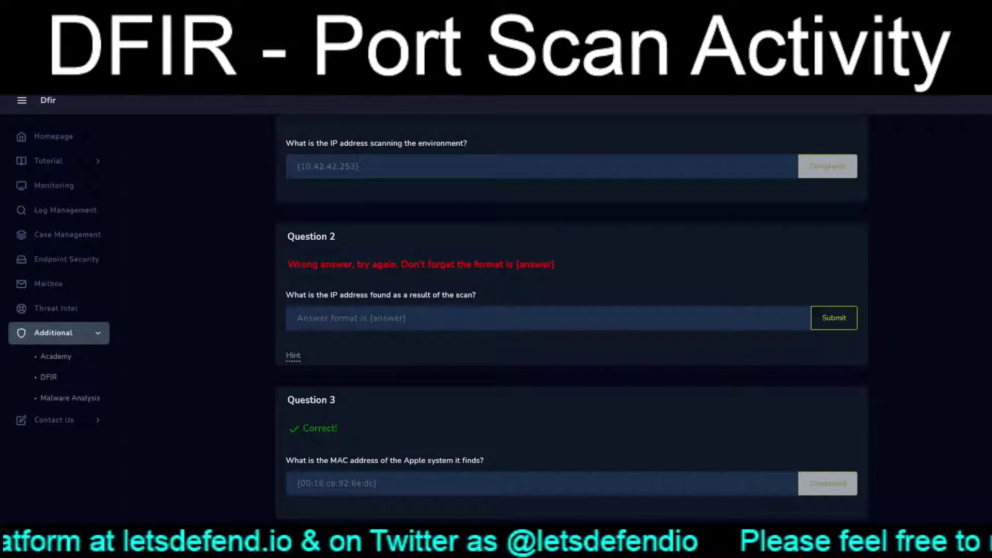
pyautogui.click(299, 318)
pyautogui.write('{')
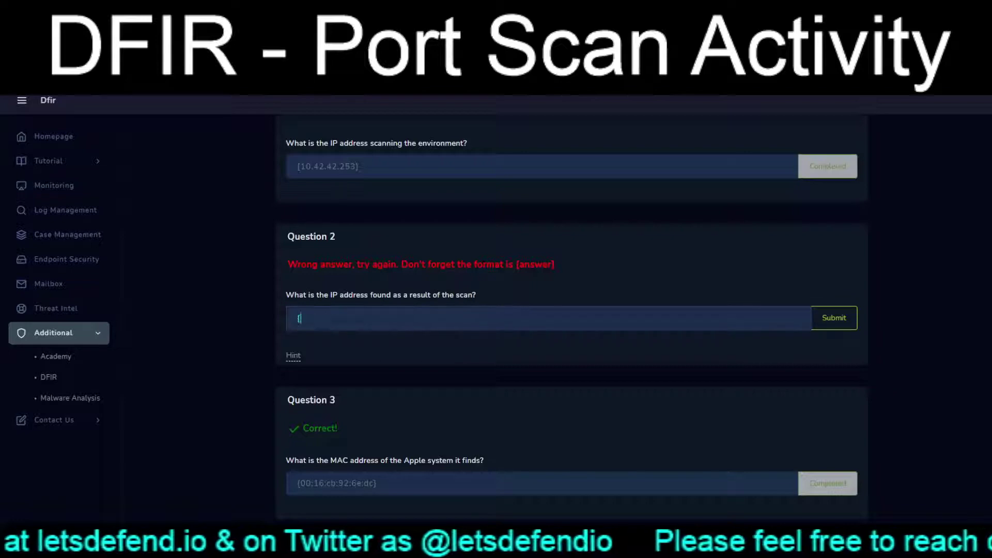
pyautogui.write('10.42')
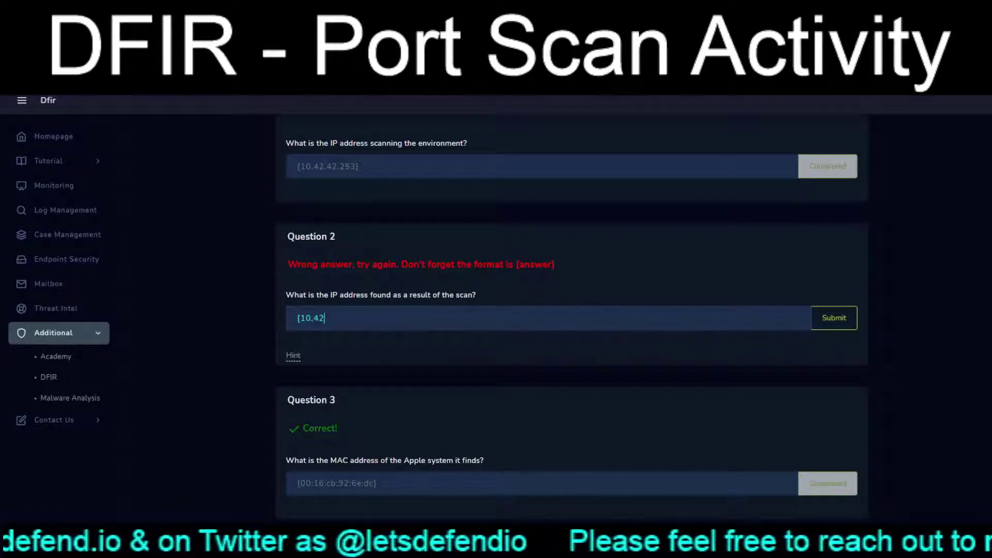
pyautogui.write('.42.0')
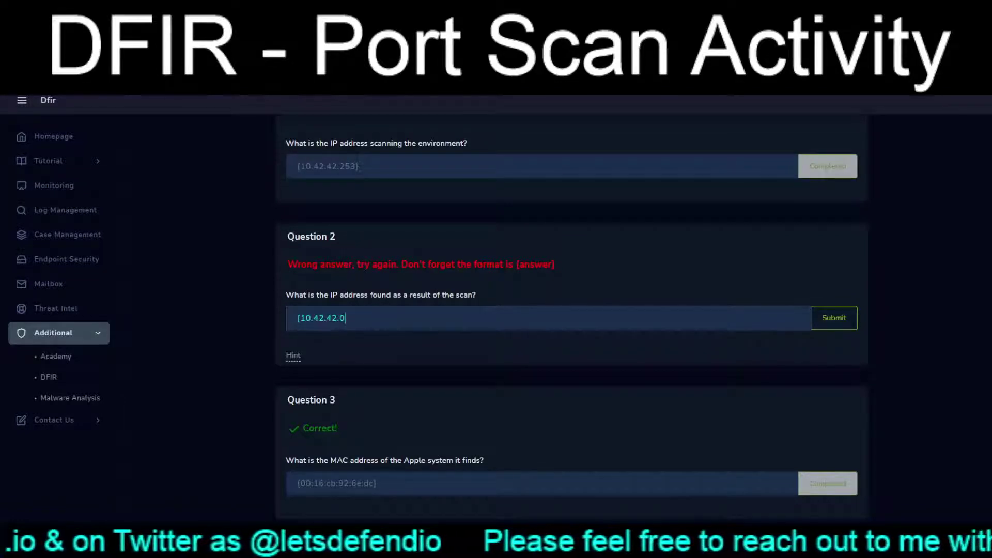
pyautogui.write('}')
pyautogui.hotkey('ctrl', 'a')
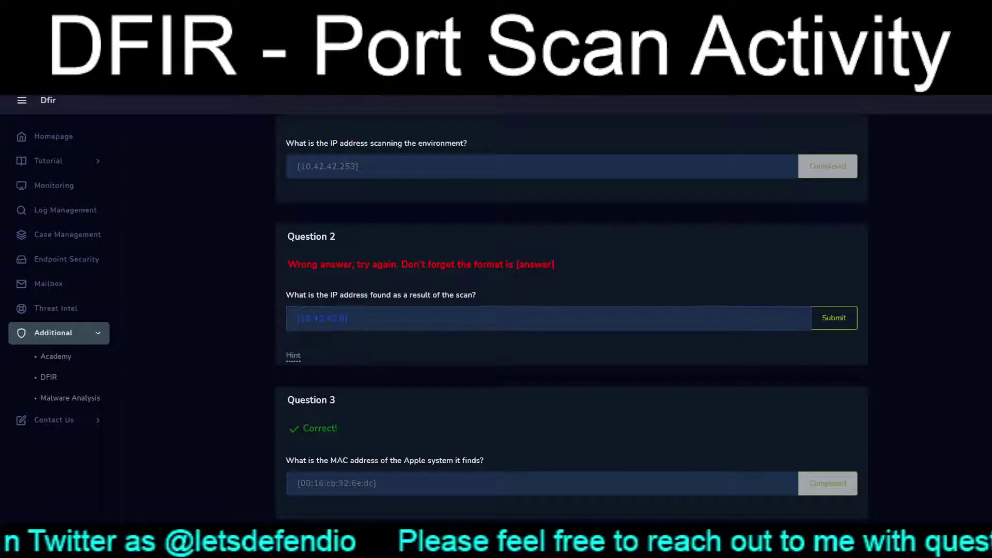
pyautogui.click(292, 356)
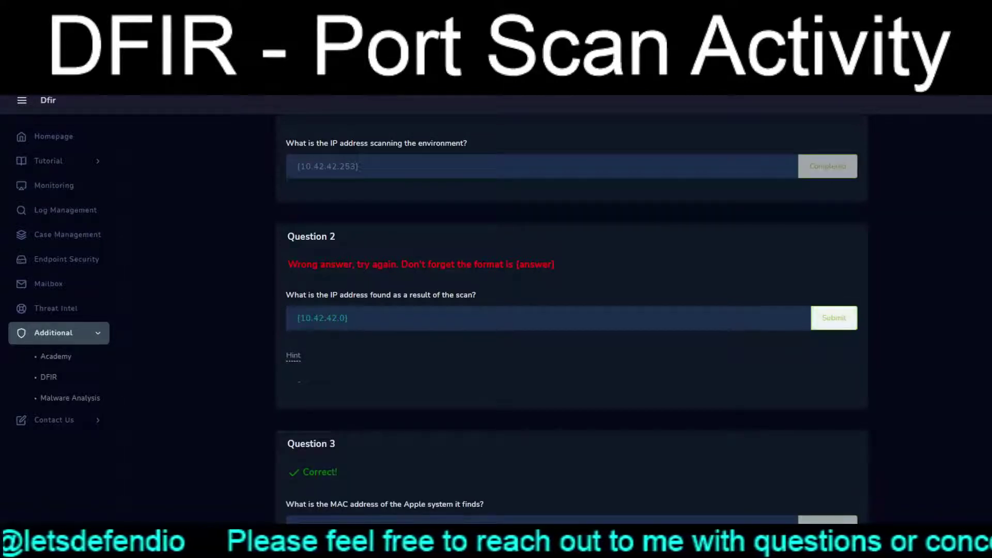
pyautogui.click(834, 318)
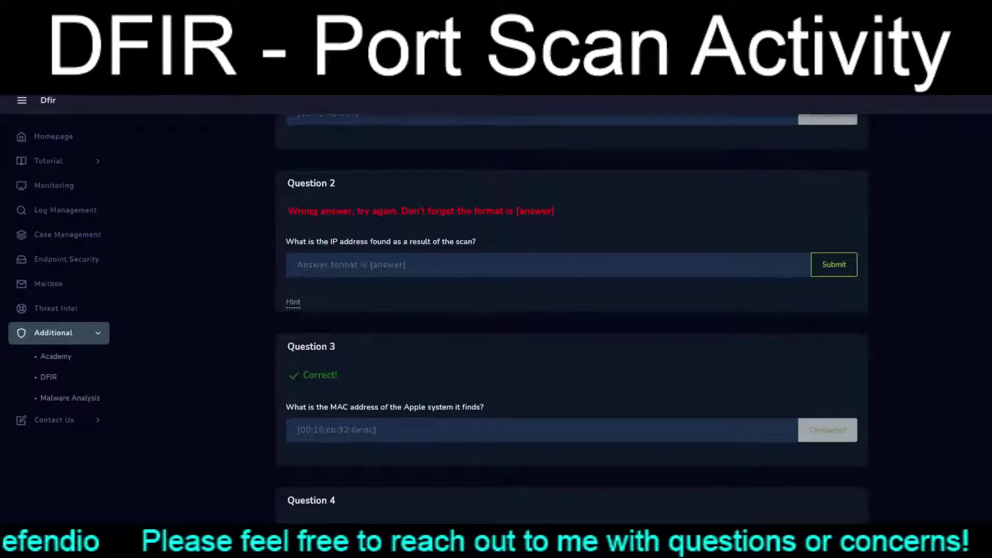
# Try the subnet in CIDR notation, {10.42.42.0/24}, as the Question 2 answer
pyautogui.write('/24')
pyautogui.hotkey('ctrl', 'a')
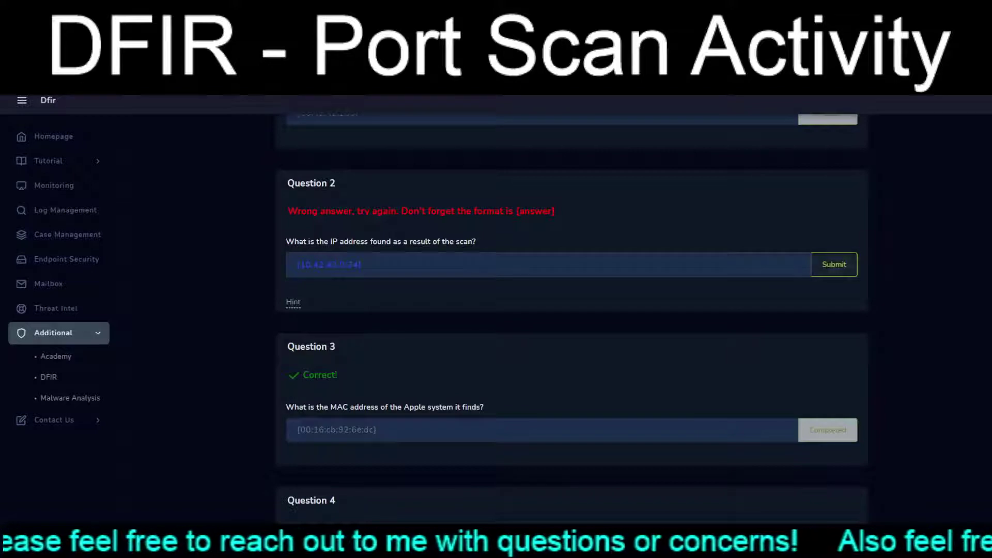
pyautogui.click(834, 265)
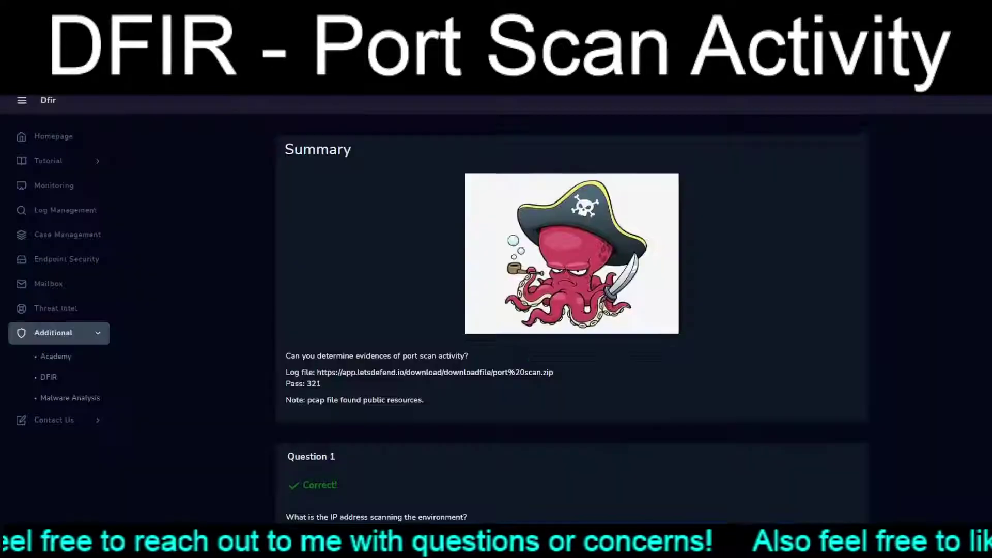
# Search the web for "cidr calculator" and open the CIDR to IPv4 Conversion page
pyautogui.scroll(-10, 572, 310)
pyautogui.scroll(5, 572, 310)
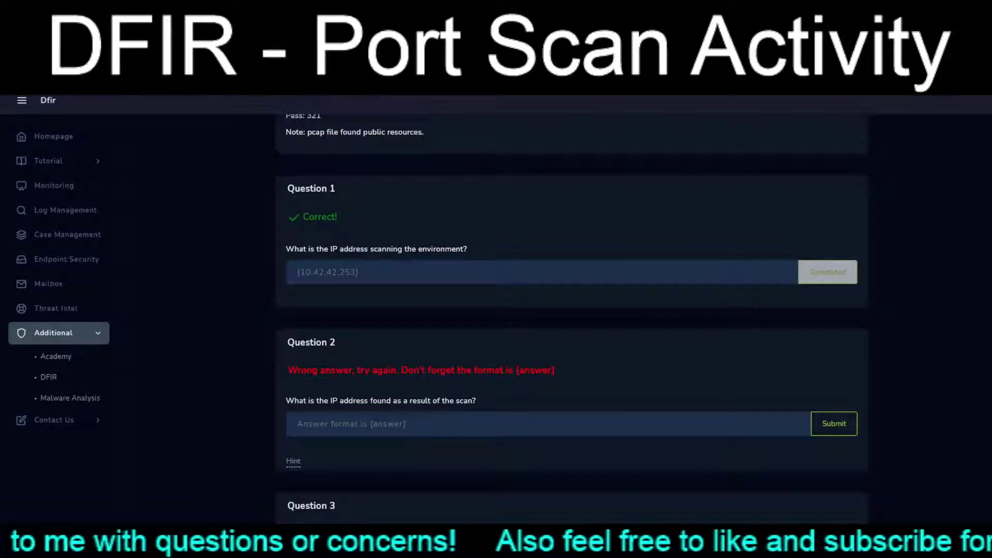
pyautogui.hotkey('ctrl', 't')
pyautogui.write('cidr calculator')
pyautogui.press('Return')
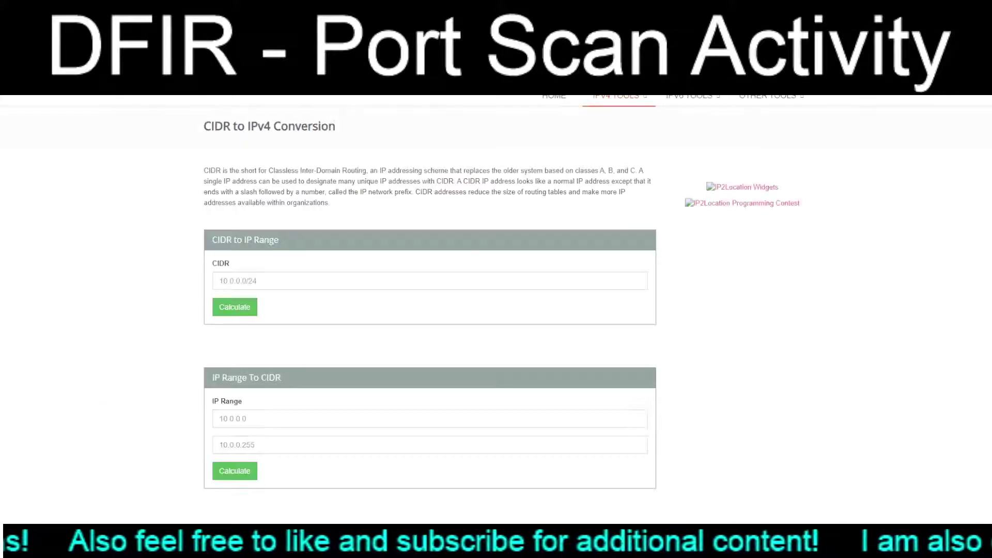
# Convert the IP range 10.42.42.0 to 10.42.42.254 into CIDR notation
pyautogui.write('10.42.42.')
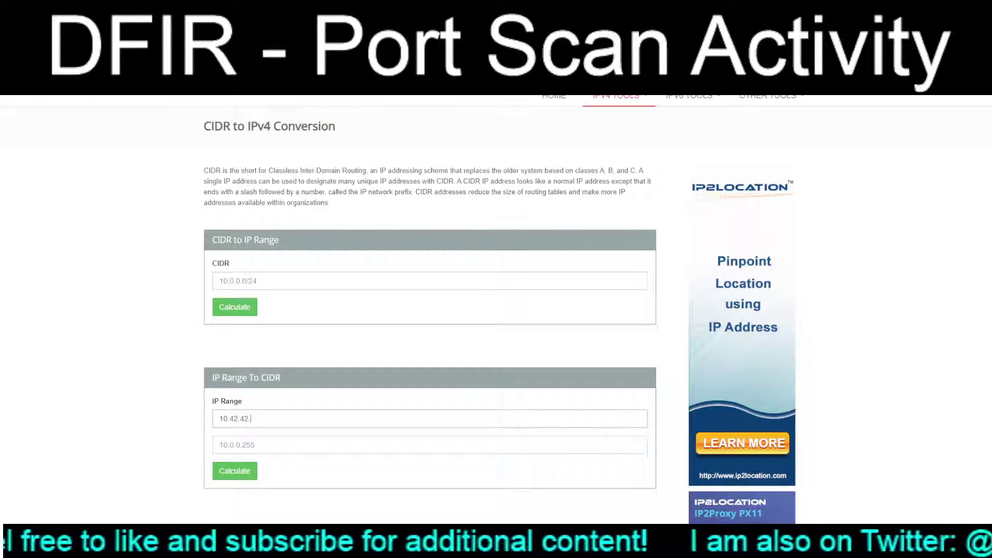
pyautogui.write('010')
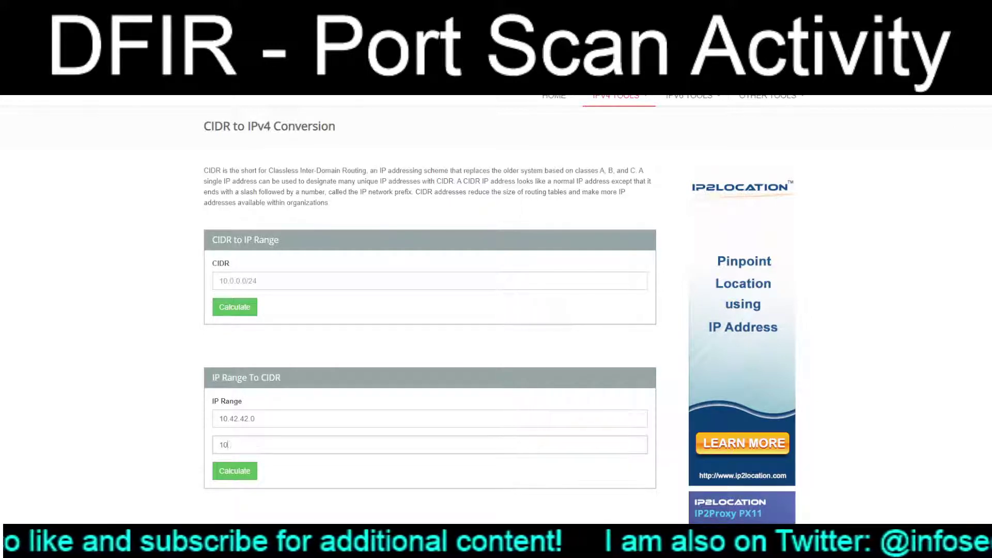
pyautogui.write('.42.42.2')
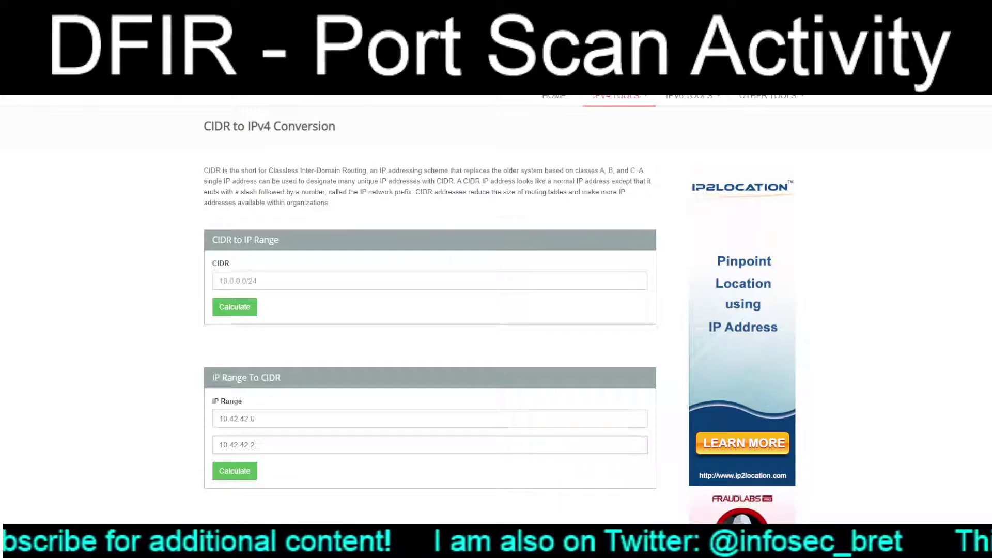
pyautogui.write('54')
pyautogui.press('Tab')
pyautogui.press('Return')
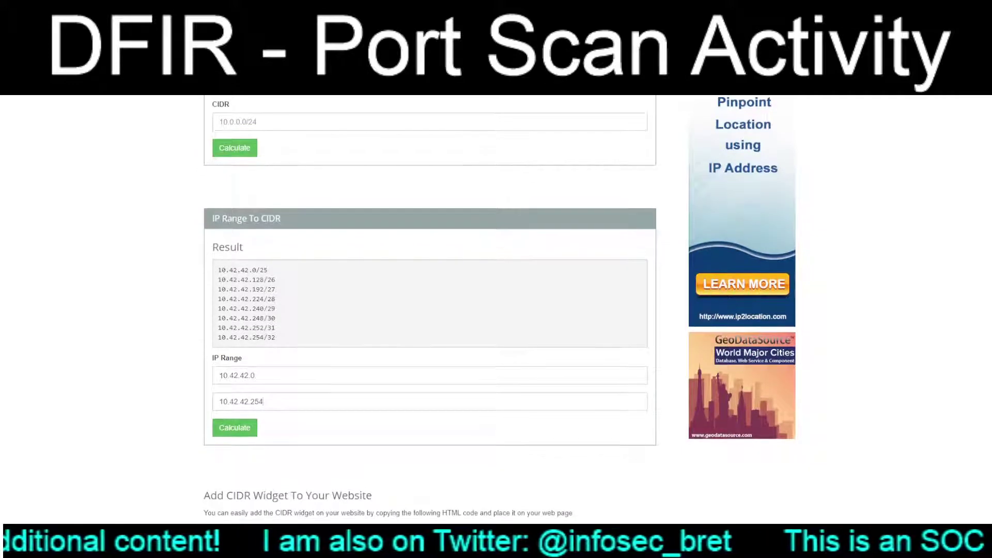
# Set the end of the IP range to 10.42.42.255, recalculate the CIDR and select the result
pyautogui.write('5')
pyautogui.press('Return')
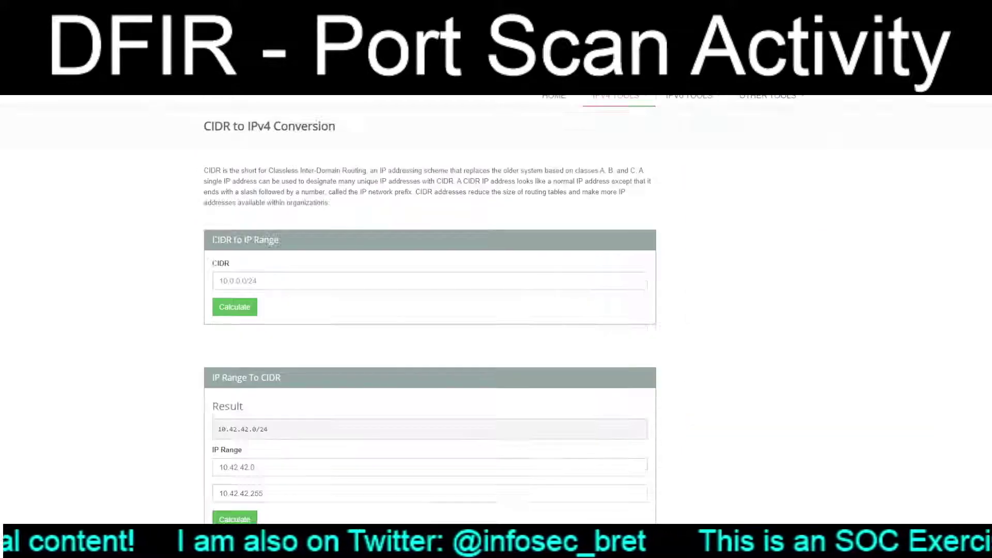
pyautogui.tripleClick(243, 429)
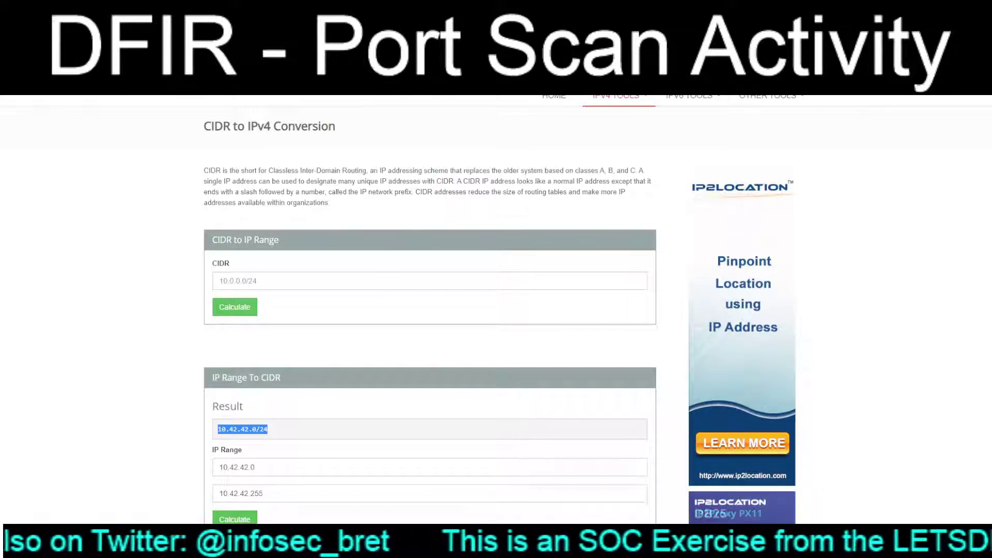
# Return to the LetsDefend challenge and try {10.42.42.56} with its last octet replaced by xxx as the Question 2 answer
pyautogui.hotkey('ctrl', 'Tab')
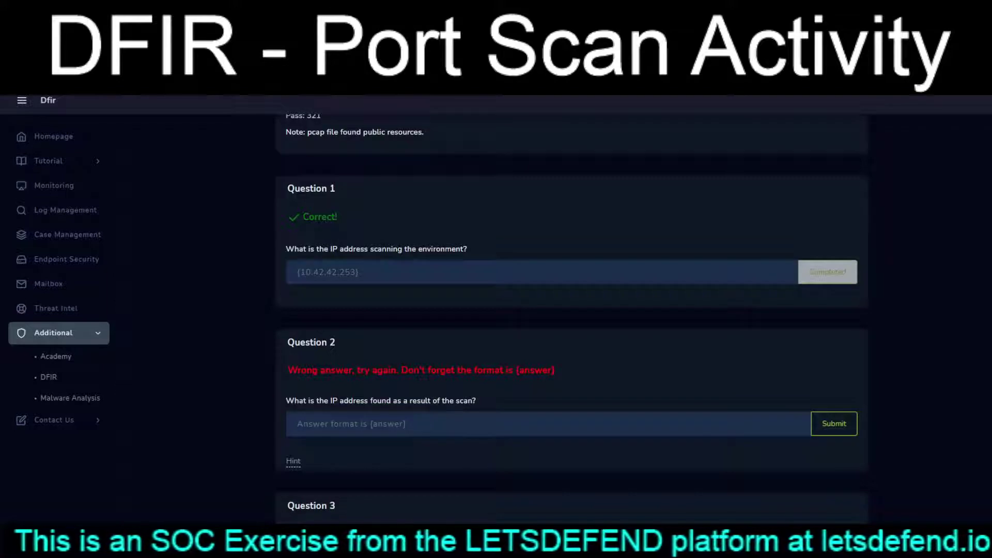
pyautogui.scroll(-4, 572, 310)
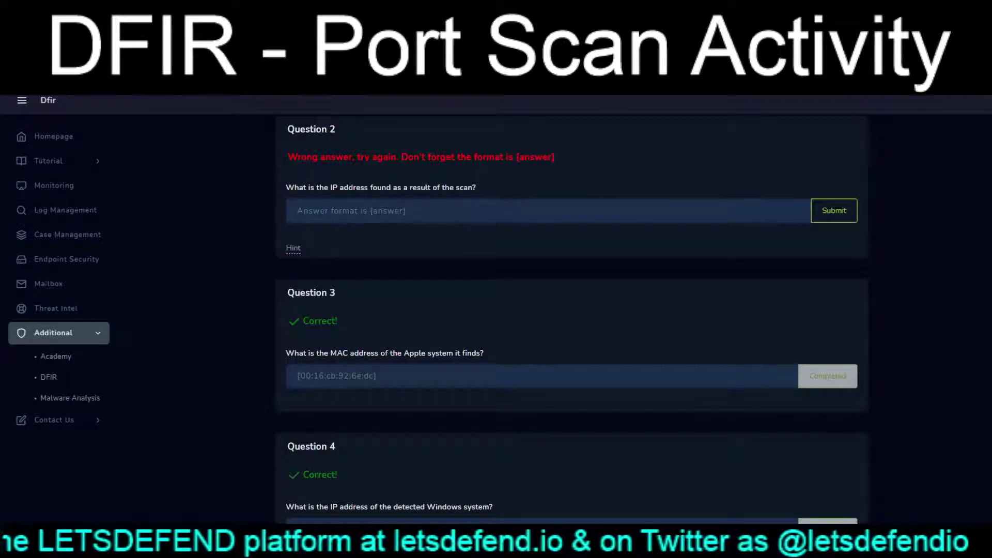
pyautogui.write('[10.42.42.56]')
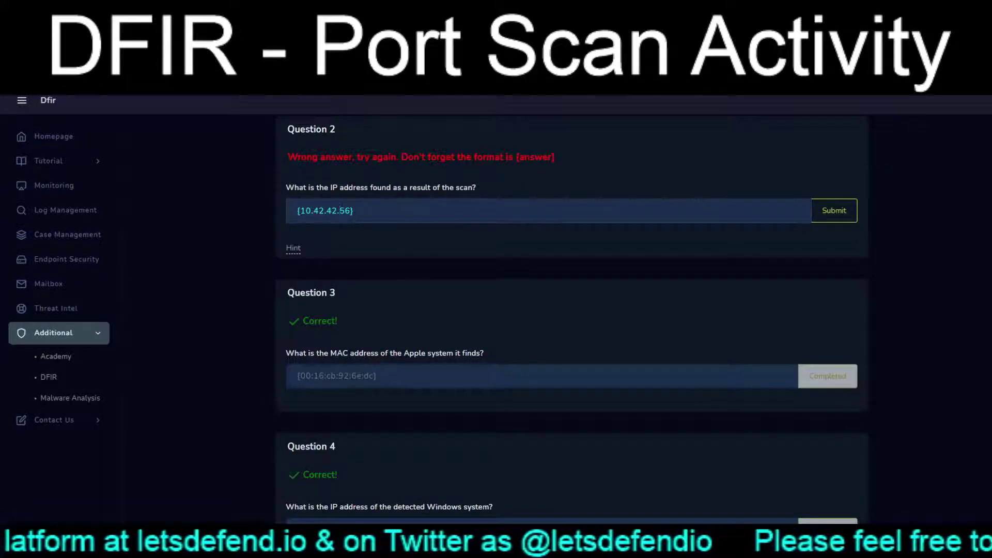
pyautogui.write('xxx')
pyautogui.press('Delete')
pyautogui.press('Delete')
pyautogui.press('Return')
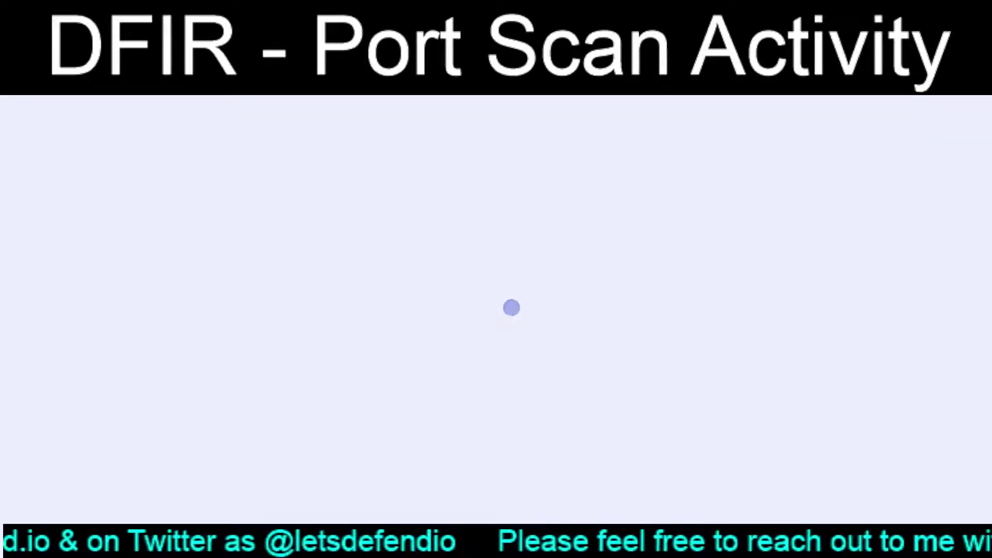
# Reveal the hint for Question 2
pyautogui.scroll(-6, 571, 310)
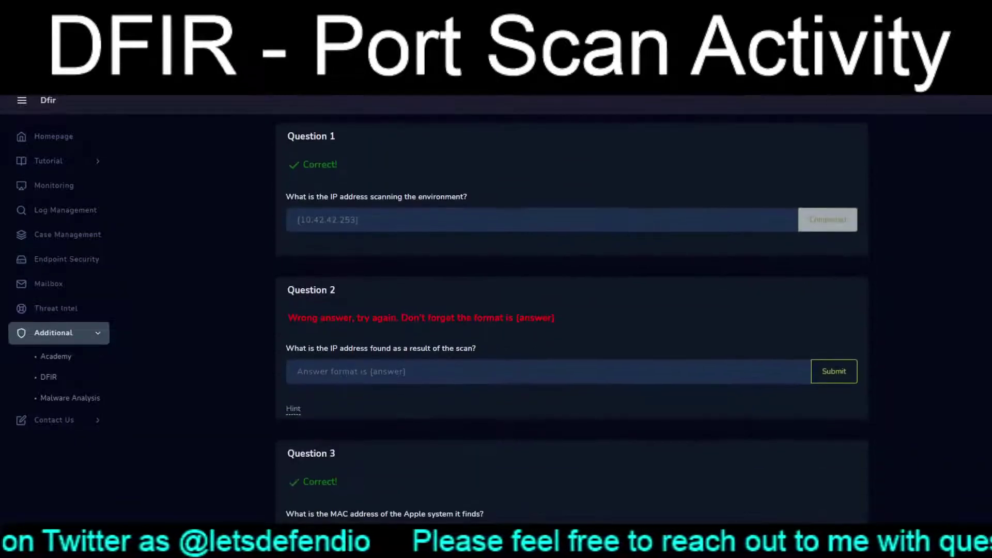
pyautogui.click(293, 408)
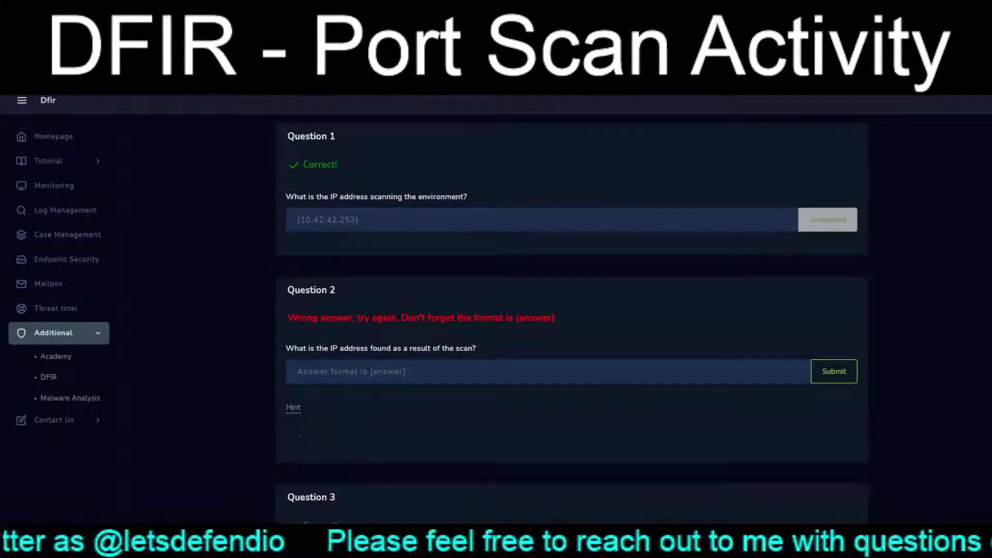
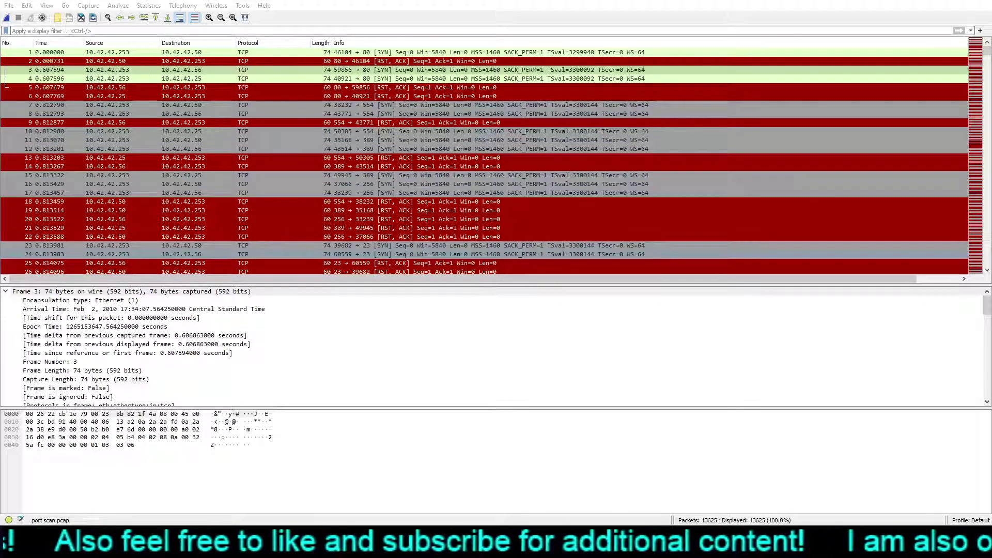
# Examine the source and destination addresses of the first hundred or so packets, ending back at the start of the capture
pyautogui.scroll(-5, 488, 161)
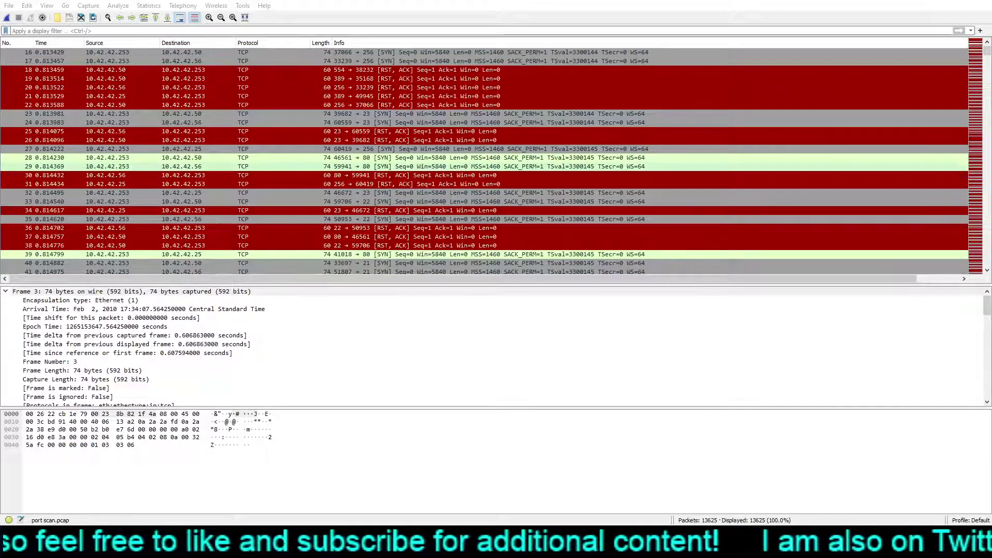
pyautogui.scroll(-4, 488, 162)
pyautogui.scroll(-2, 488, 162)
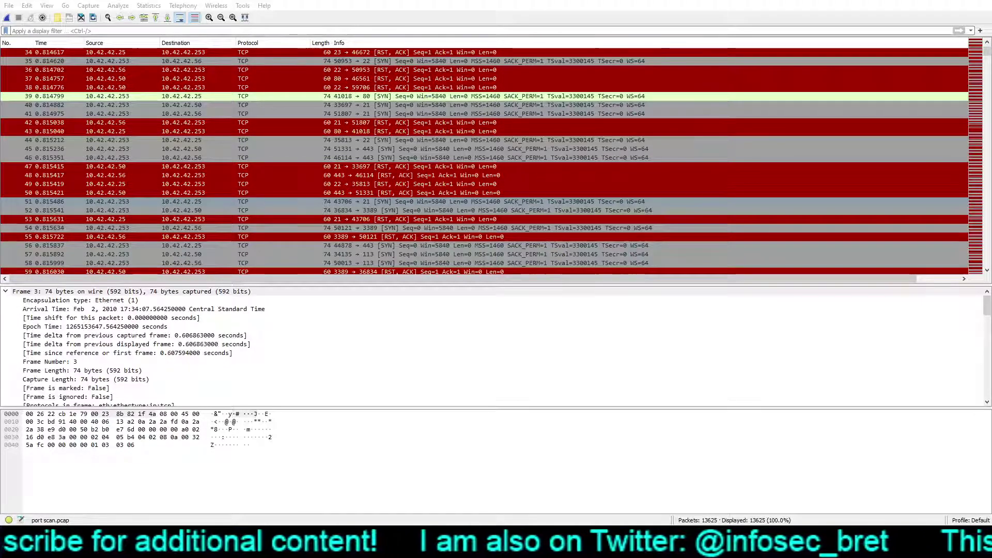
pyautogui.scroll(-4, 491, 160)
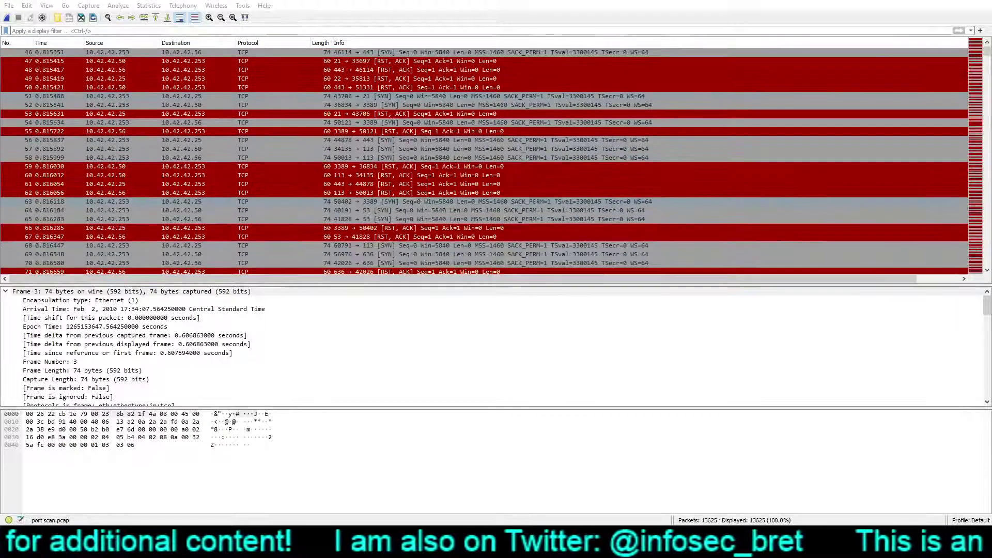
pyautogui.scroll(-15, 491, 160)
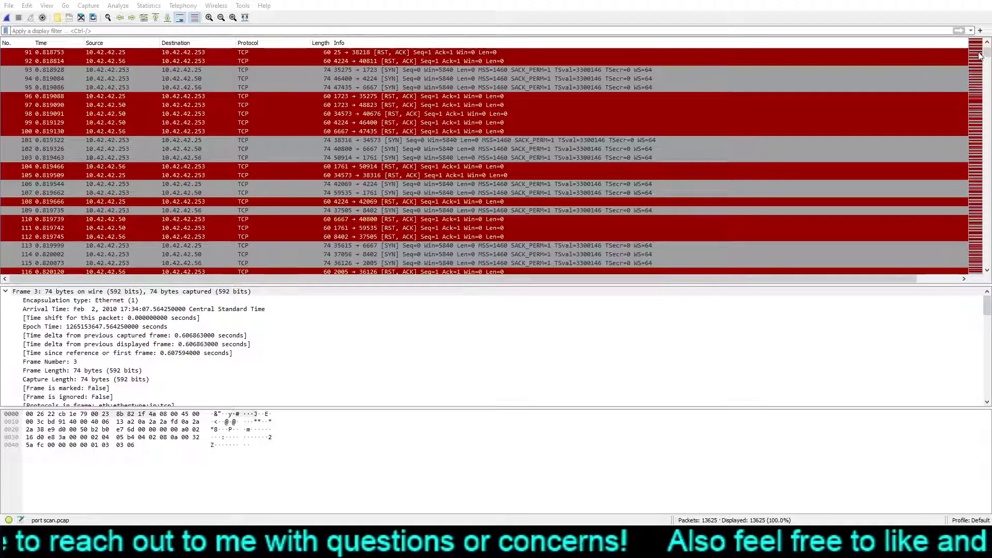
pyautogui.click(882, 213)
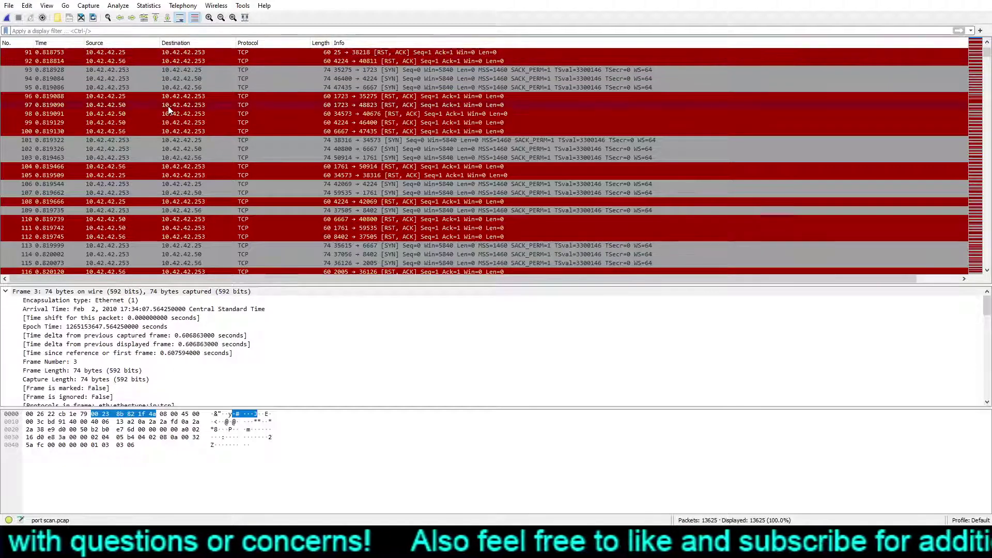
pyautogui.scroll(7, 169, 106)
pyautogui.scroll(20, 168, 106)
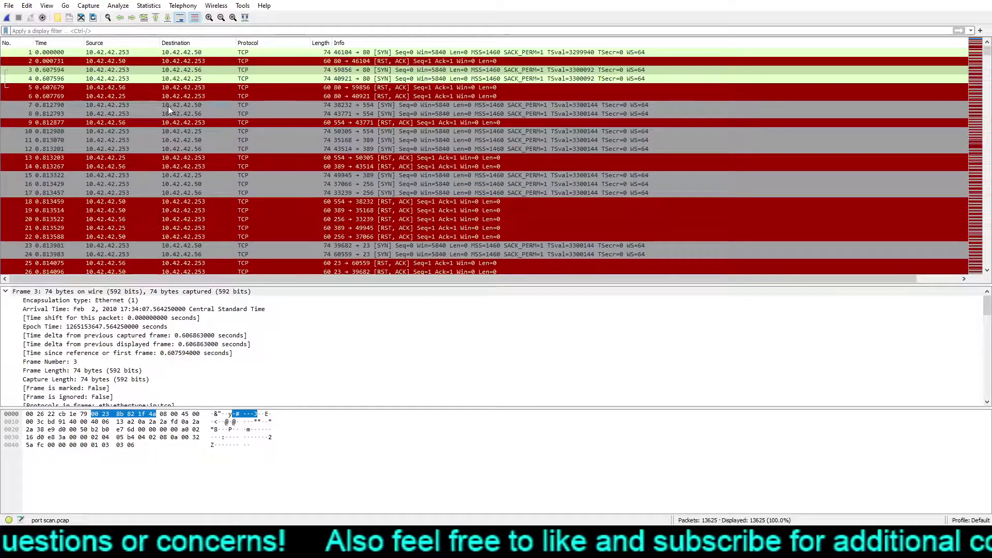
# Inspect the details of packet 1, the SYN from 10.42.42.253 to 10.42.42.50, through to its TCP options and timestamps
pyautogui.click(108, 52)
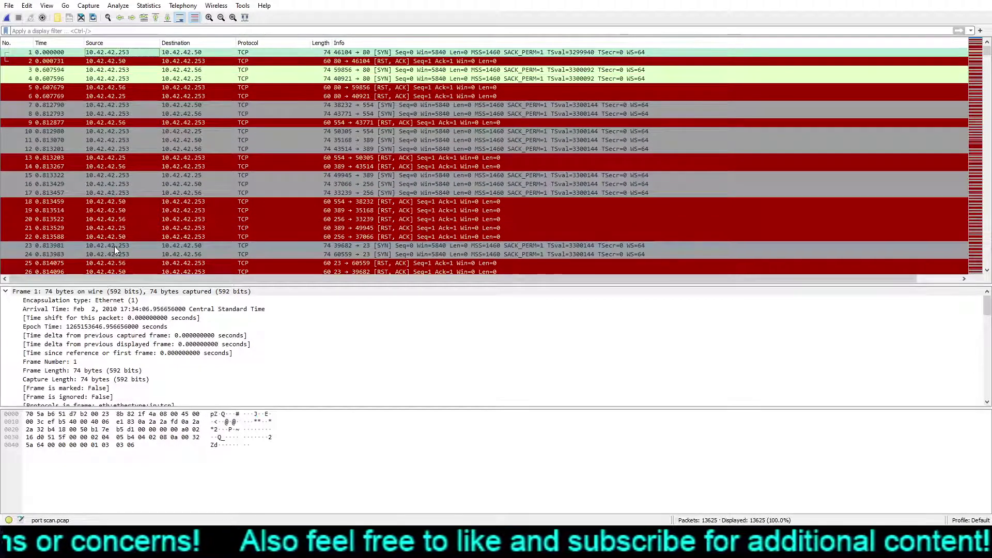
pyautogui.scroll(-13, 69, 360)
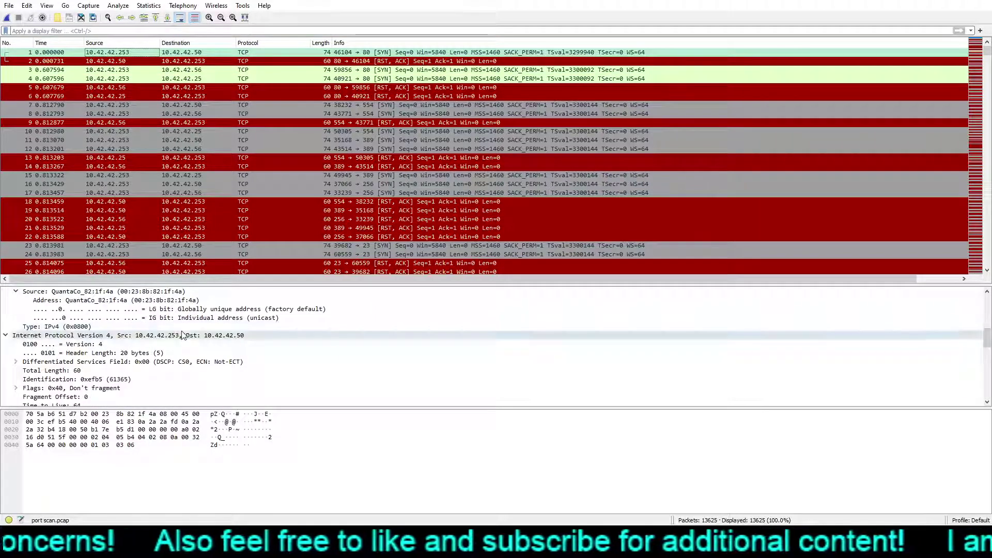
pyautogui.click(183, 327)
pyautogui.scroll(-6, 182, 341)
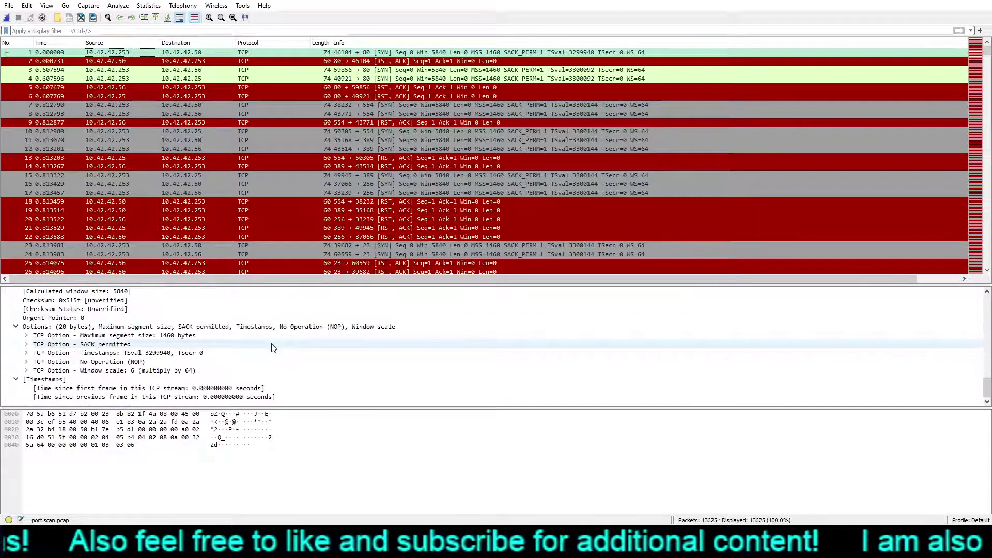
# Inspect the frame, Ethernet, IP and TCP details of the RST, ACK replies in packets 2 and 5
pyautogui.click(127, 62)
pyautogui.scroll(10, 145, 374)
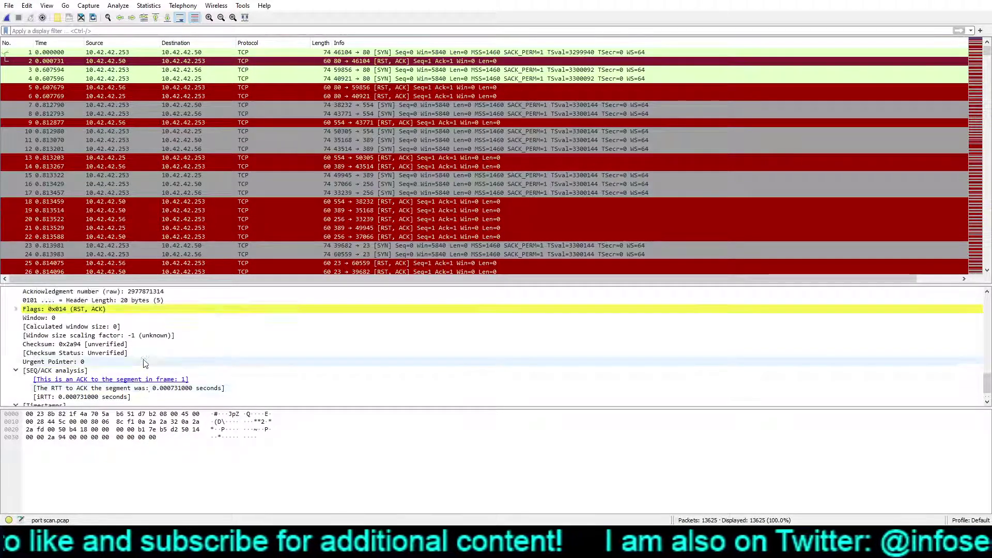
pyautogui.scroll(-4, 139, 388)
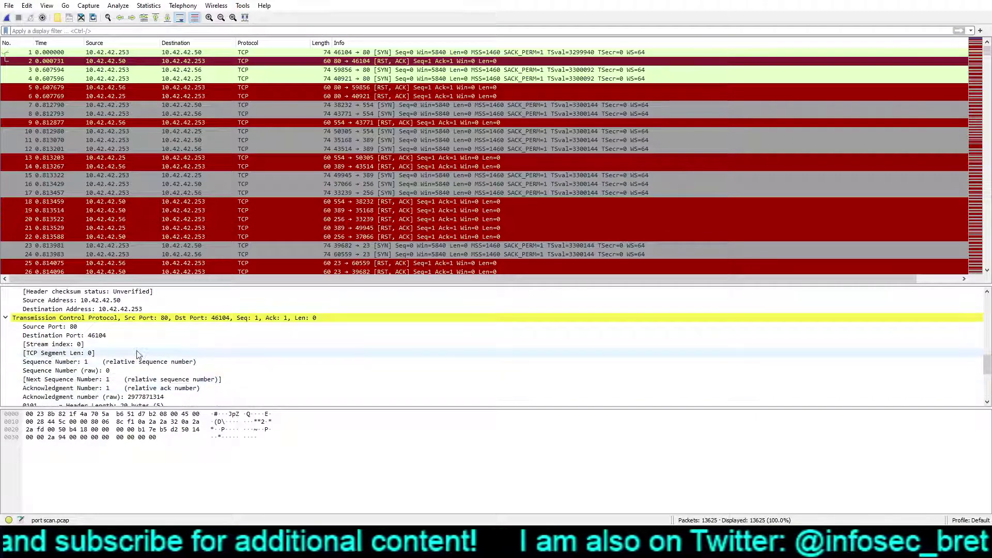
pyautogui.scroll(-2, 217, 351)
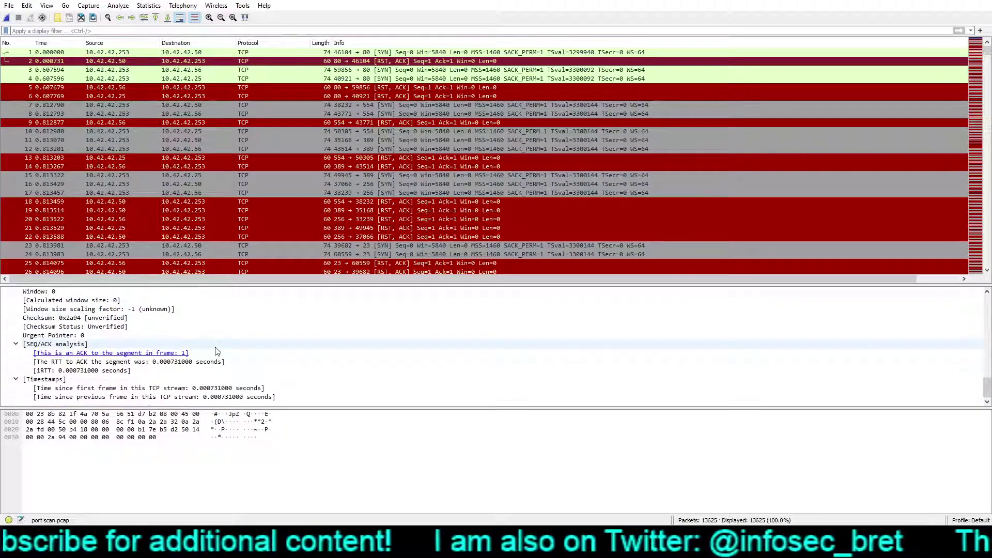
pyautogui.scroll(12, 240, 366)
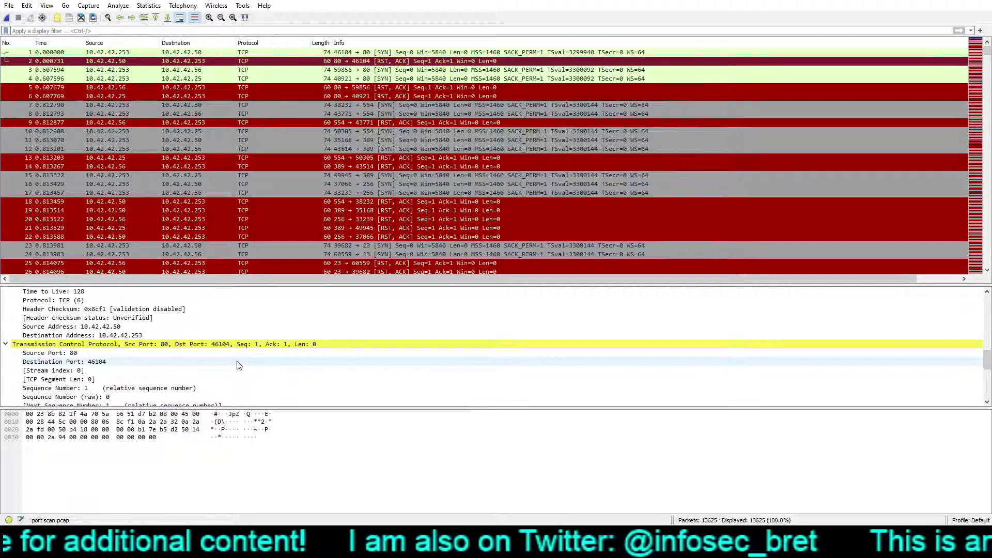
pyautogui.scroll(3, 239, 366)
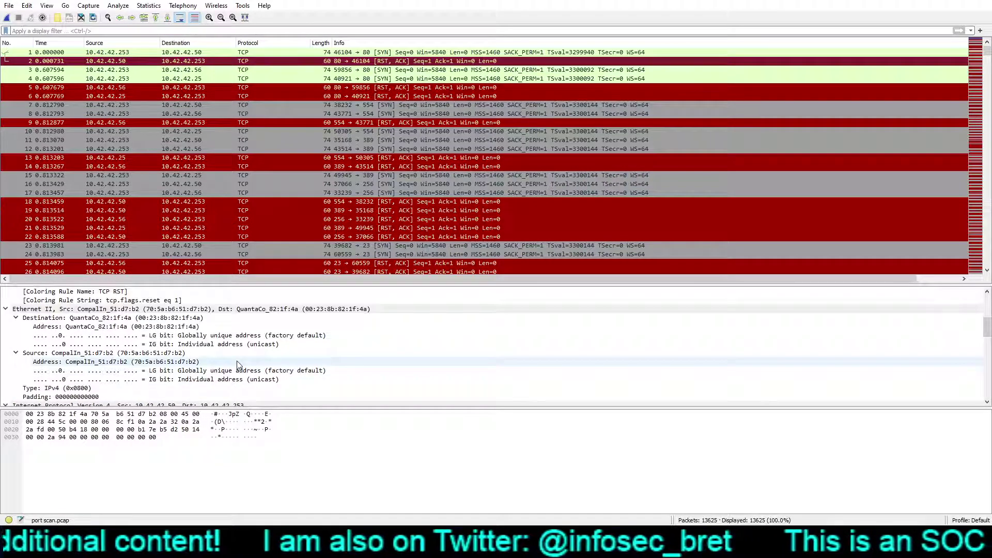
pyautogui.scroll(4, 239, 365)
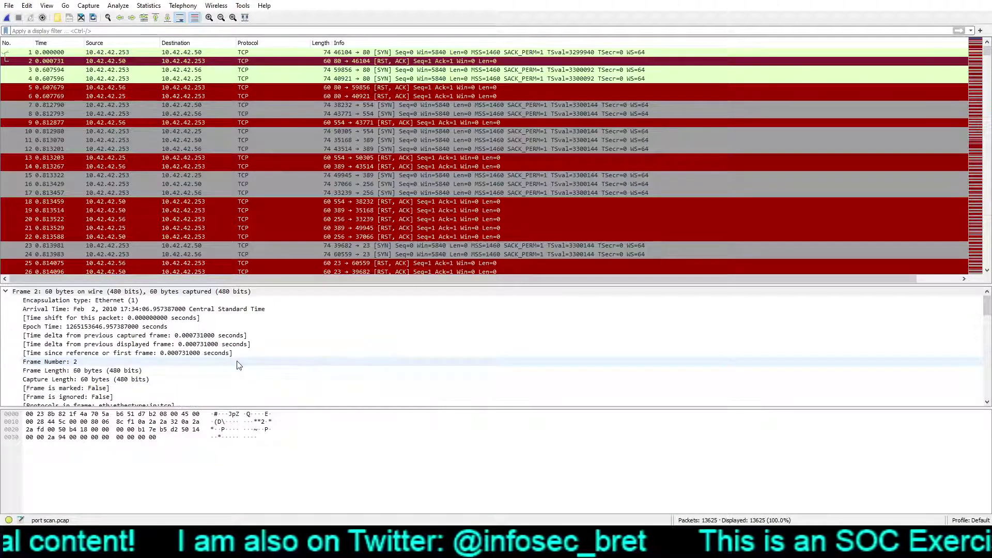
pyautogui.scroll(-1, 139, 302)
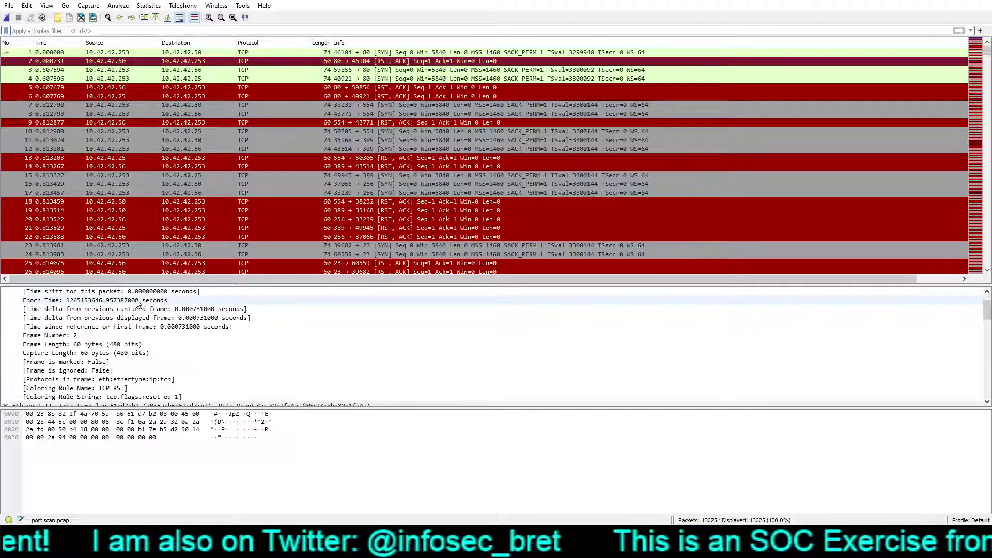
pyautogui.scroll(-2, 138, 302)
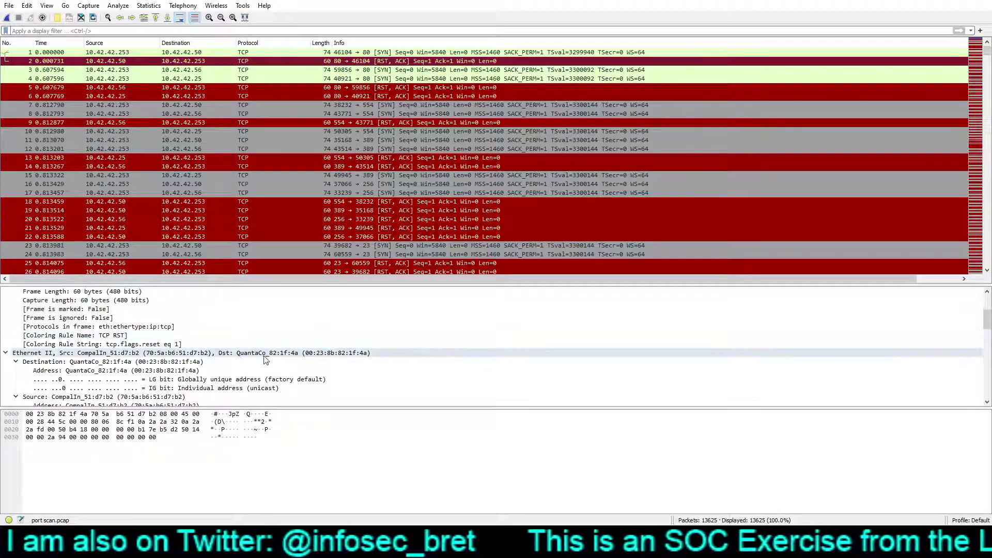
pyautogui.scroll(-3, 265, 359)
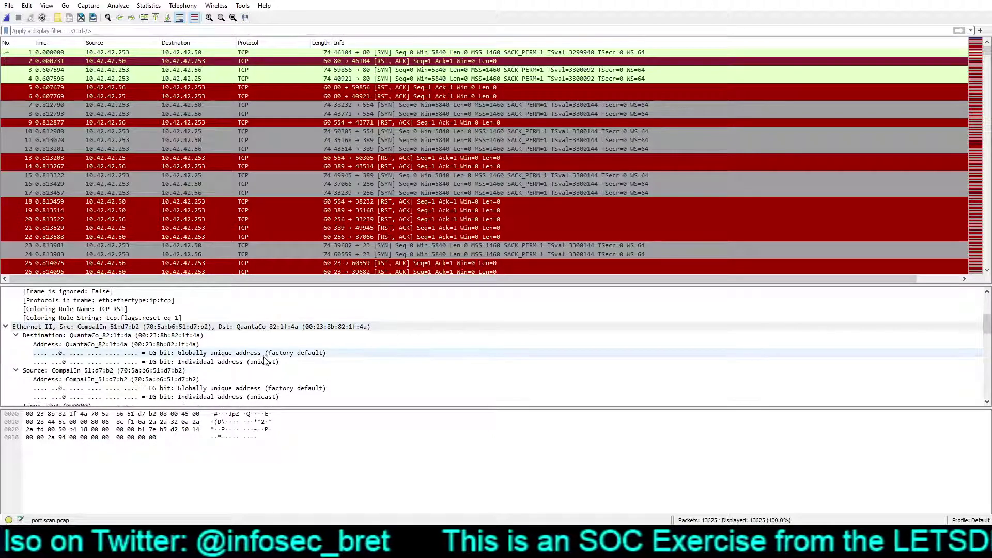
pyautogui.scroll(-7, 353, 369)
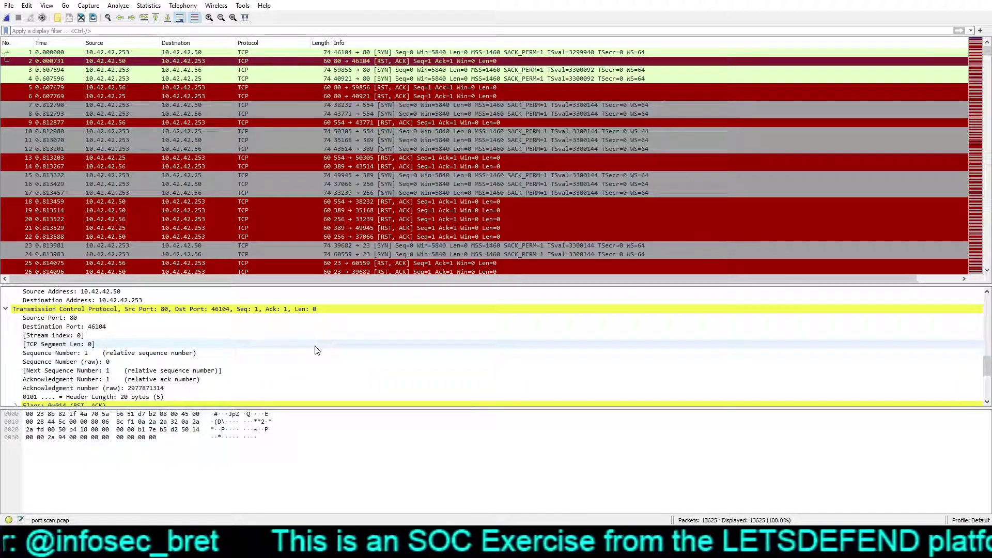
pyautogui.scroll(-5, 316, 351)
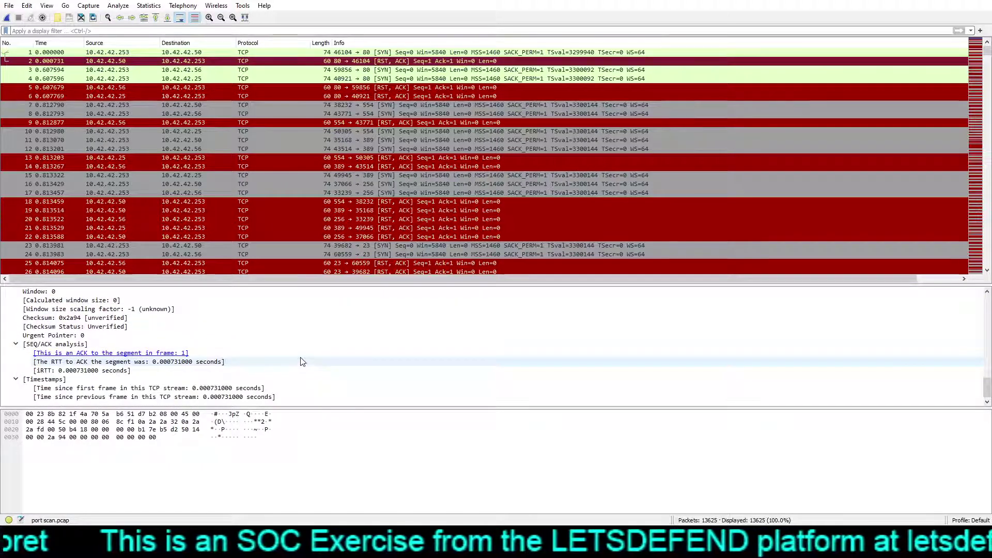
pyautogui.click(194, 91)
pyautogui.click(226, 319)
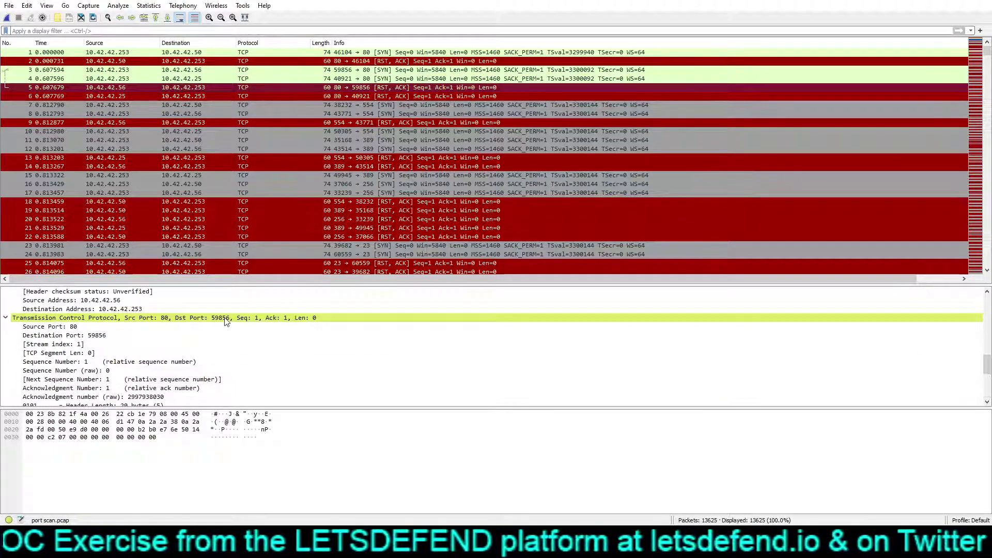
# Go to the end of the capture and examine the details of packet 13619, the ICMP destination unreachable reply
pyautogui.scroll(-8, 245, 202)
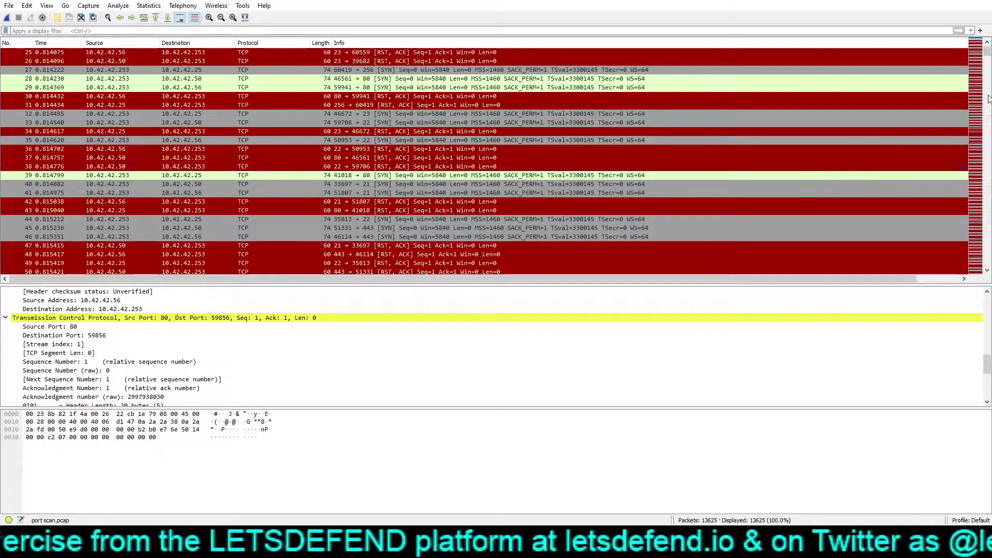
pyautogui.moveTo(984, 59); pyautogui.dragTo(986, 287)
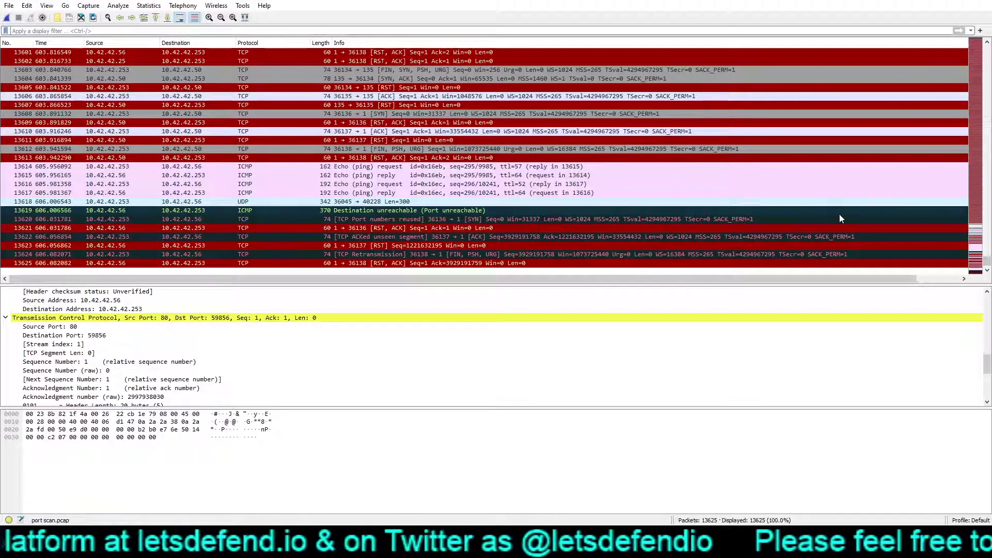
pyautogui.click(438, 211)
pyautogui.scroll(10, 372, 350)
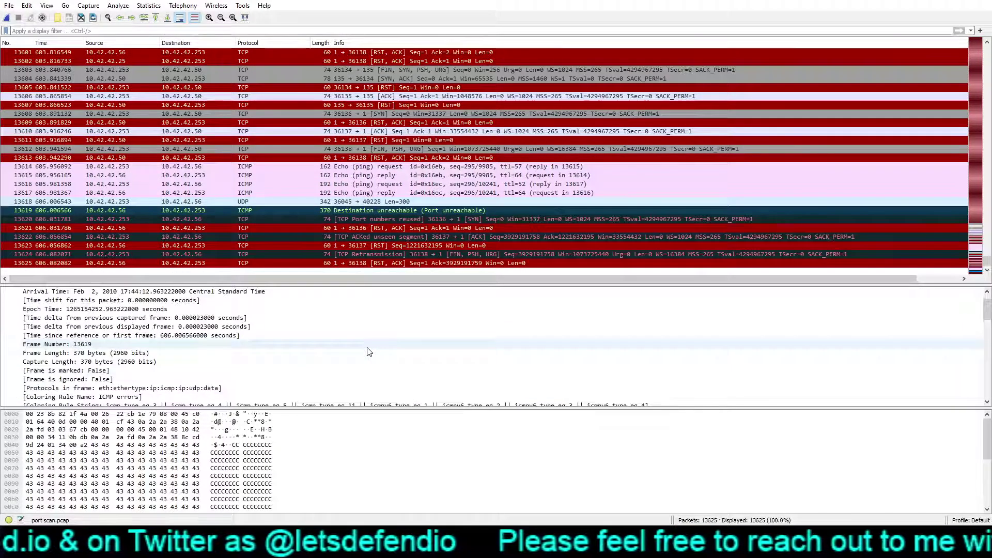
pyautogui.scroll(1, 369, 352)
pyautogui.scroll(-3, 369, 352)
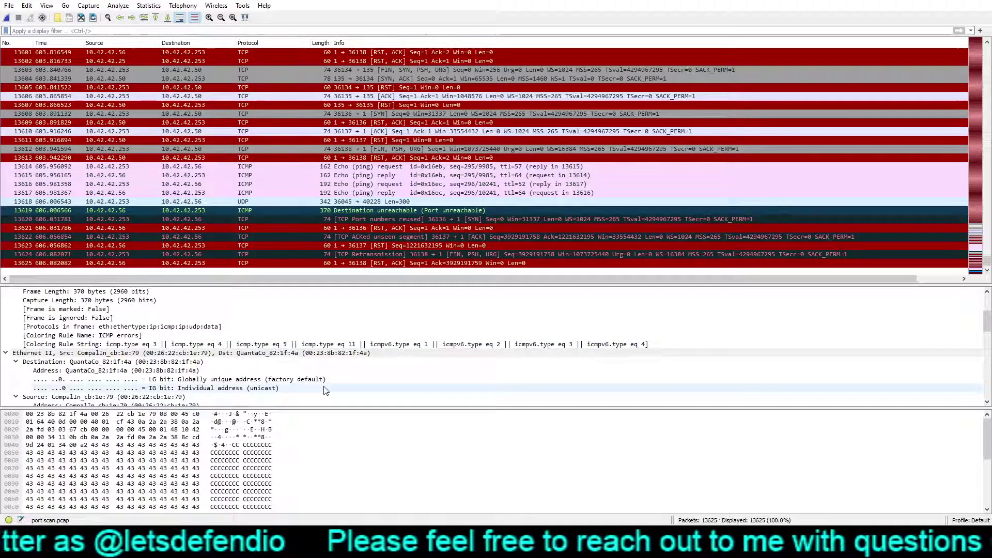
pyautogui.scroll(-1, 368, 357)
pyautogui.scroll(-5, 256, 362)
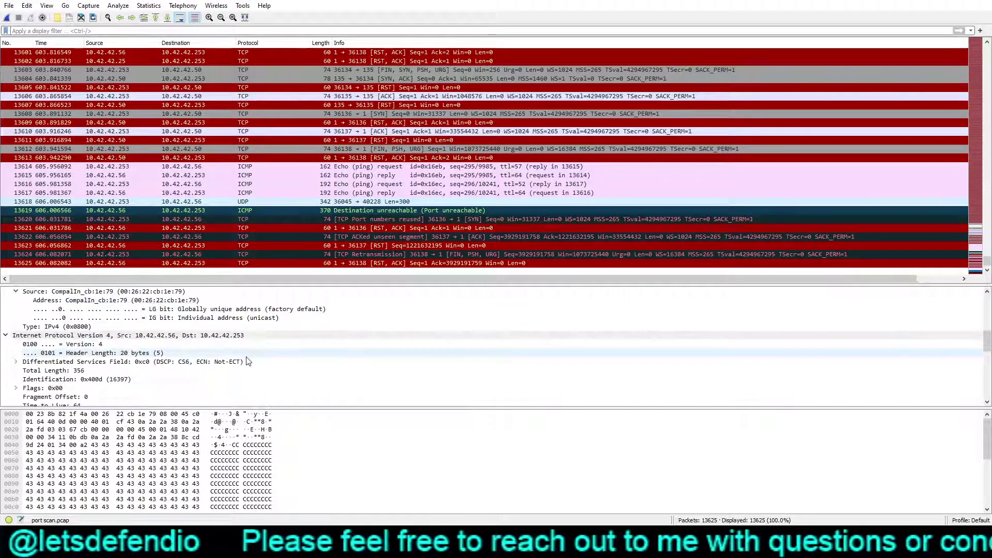
pyautogui.scroll(-3, 217, 341)
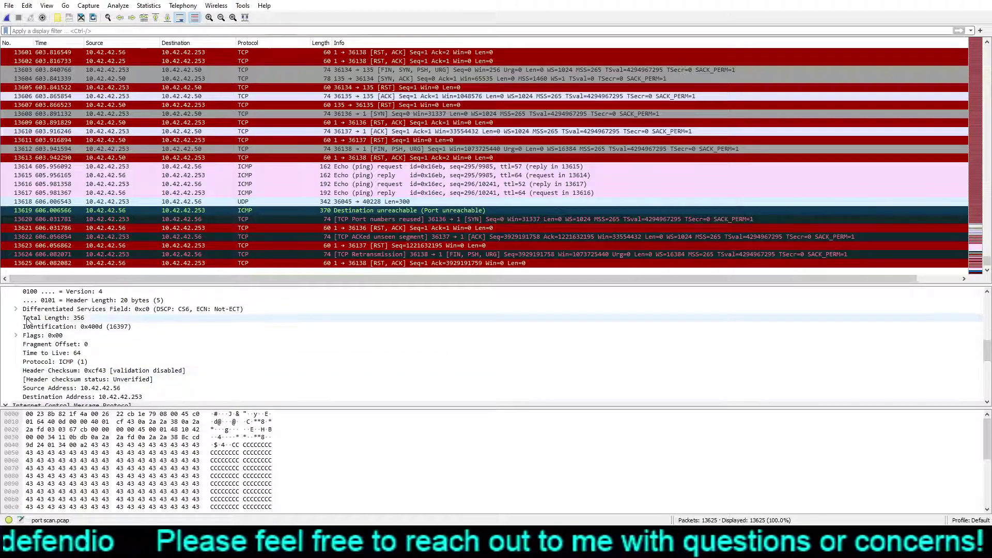
pyautogui.scroll(-3, 202, 346)
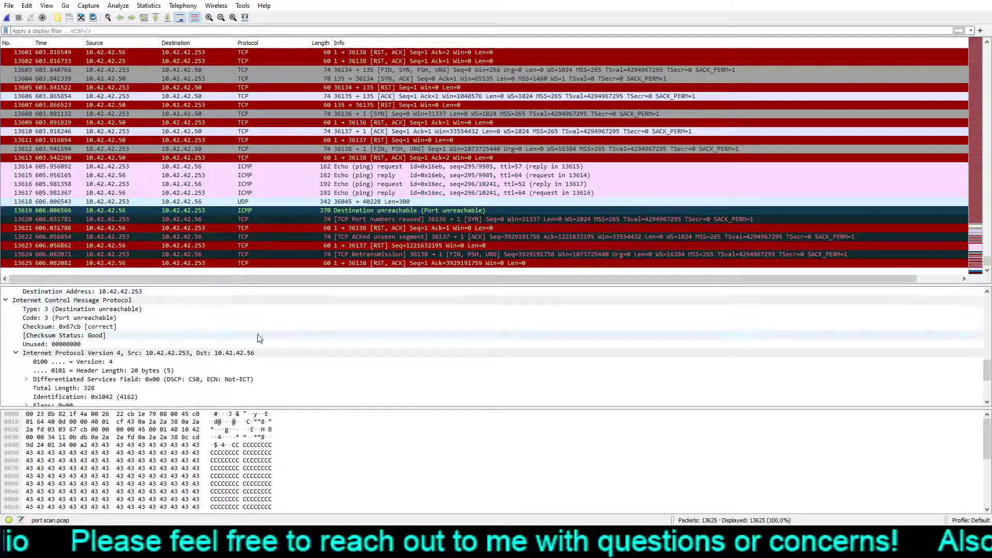
pyautogui.scroll(-2, 227, 382)
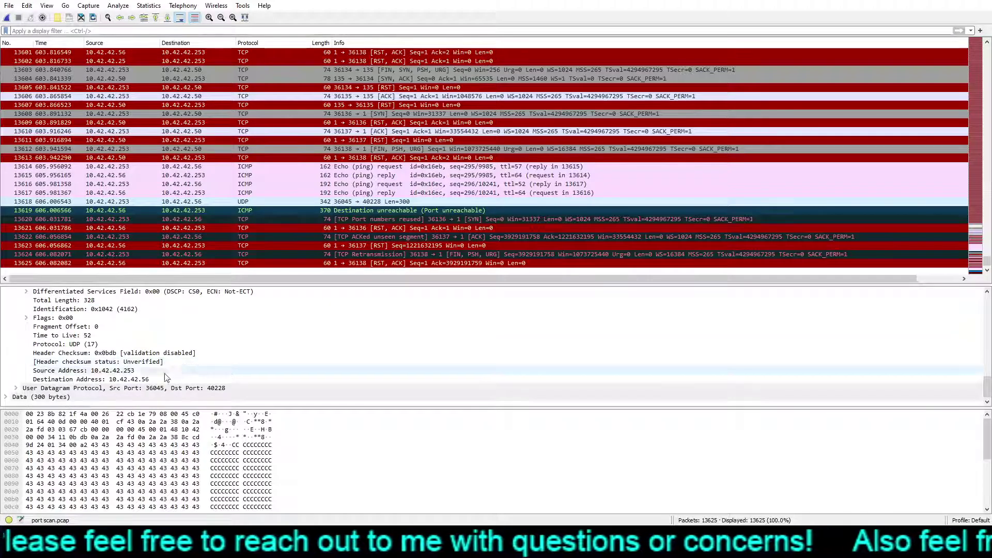
# Expand the User Datagram Protocol and Data sections of packet 13619 and examine their contents
pyautogui.click(16, 389)
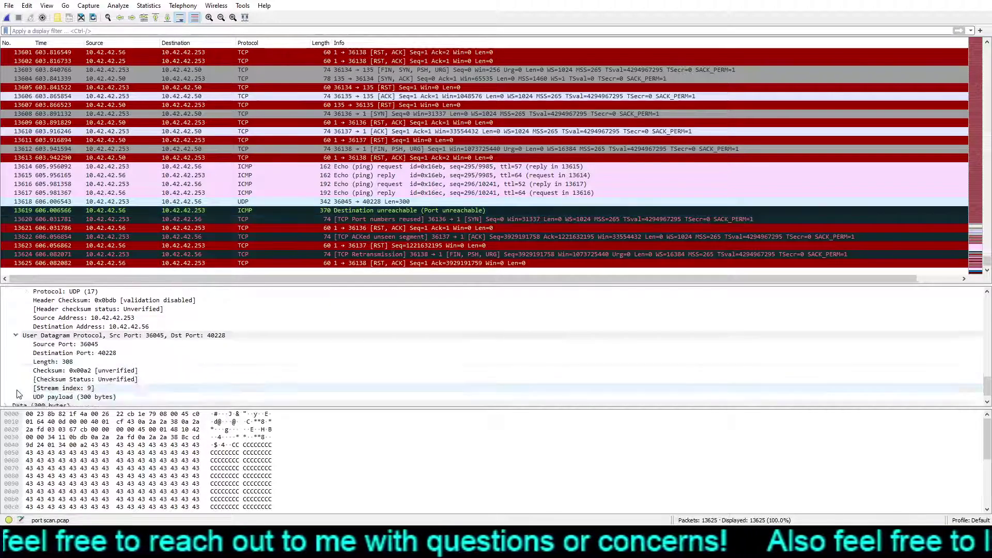
pyautogui.click(5, 398)
pyautogui.scroll(-1, 83, 363)
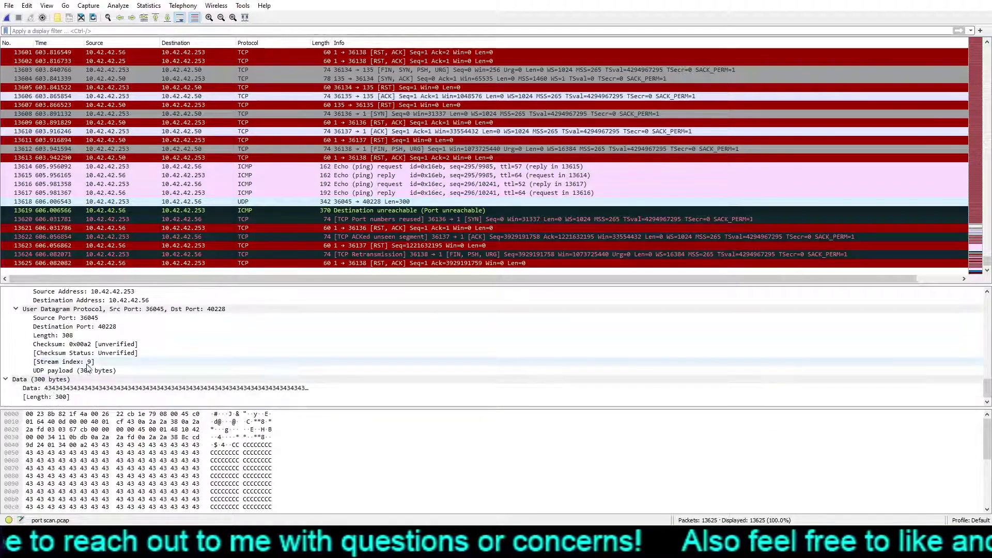
pyautogui.scroll(1, 136, 394)
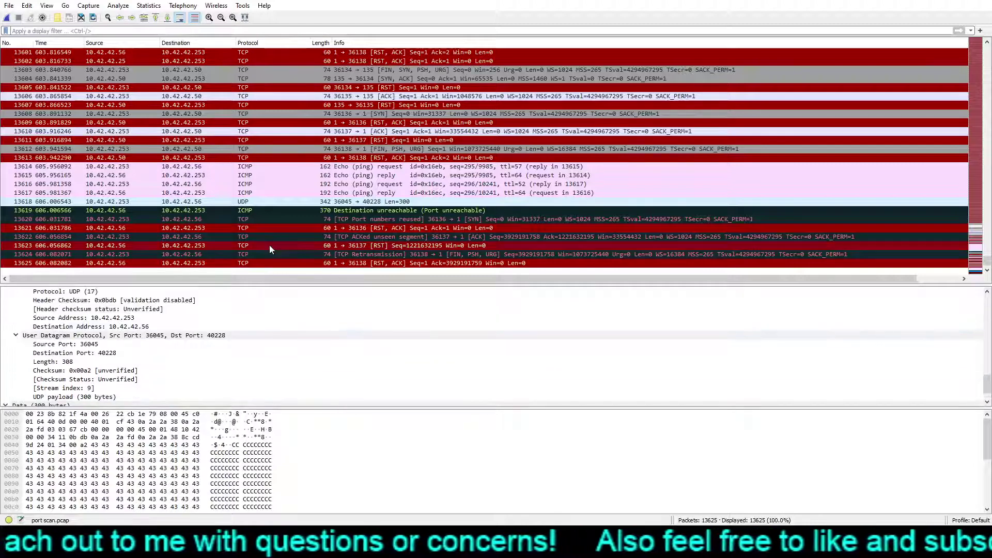
# Inspect packet 13618, the UDP datagram to 10.42.42.56, from its data payload back up to the frame details
pyautogui.click(247, 202)
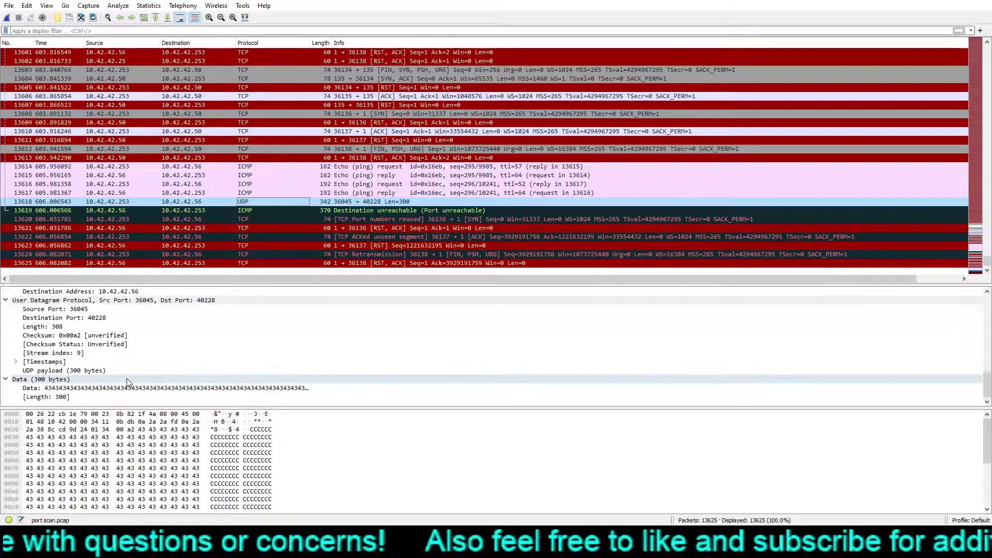
pyautogui.scroll(1, 137, 377)
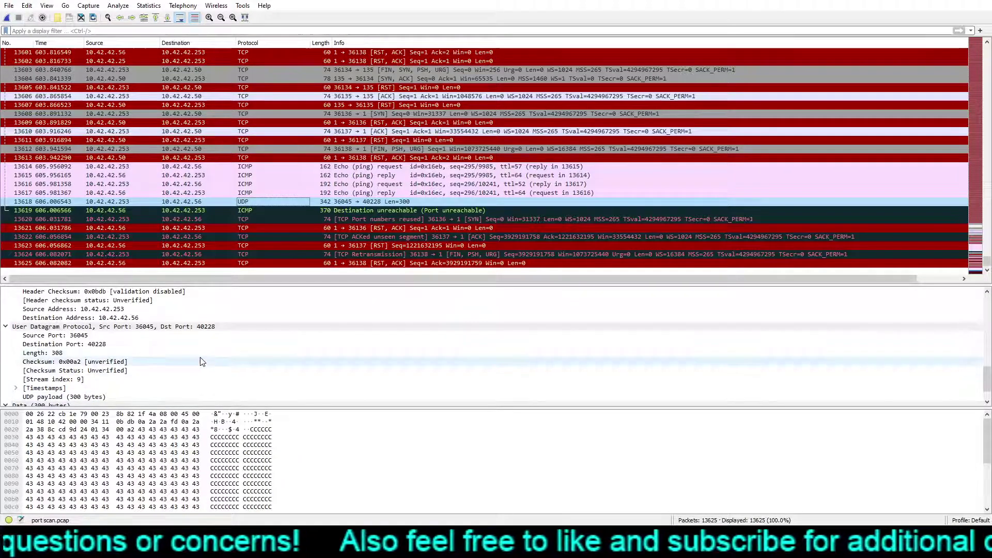
pyautogui.scroll(3, 203, 361)
pyautogui.scroll(4, 202, 361)
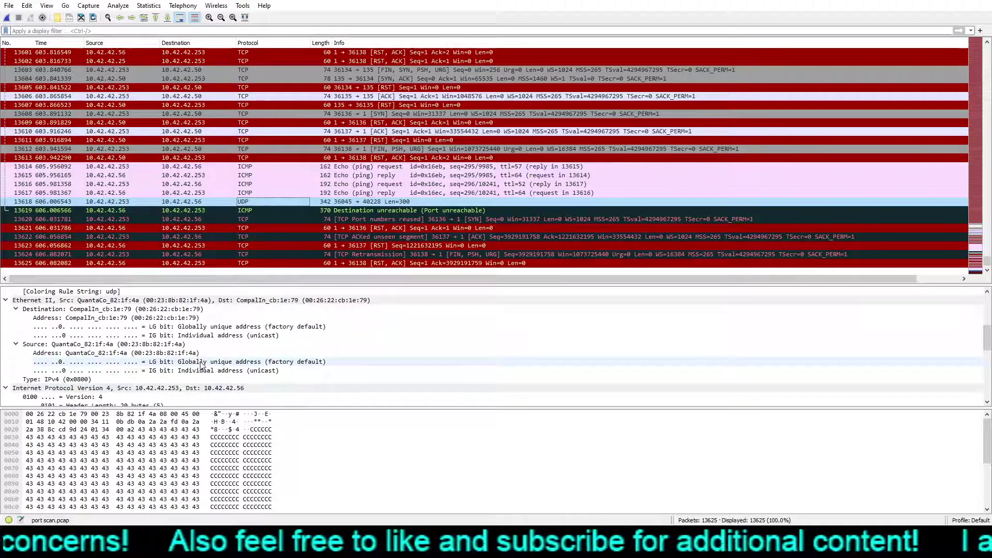
pyautogui.scroll(2, 300, 387)
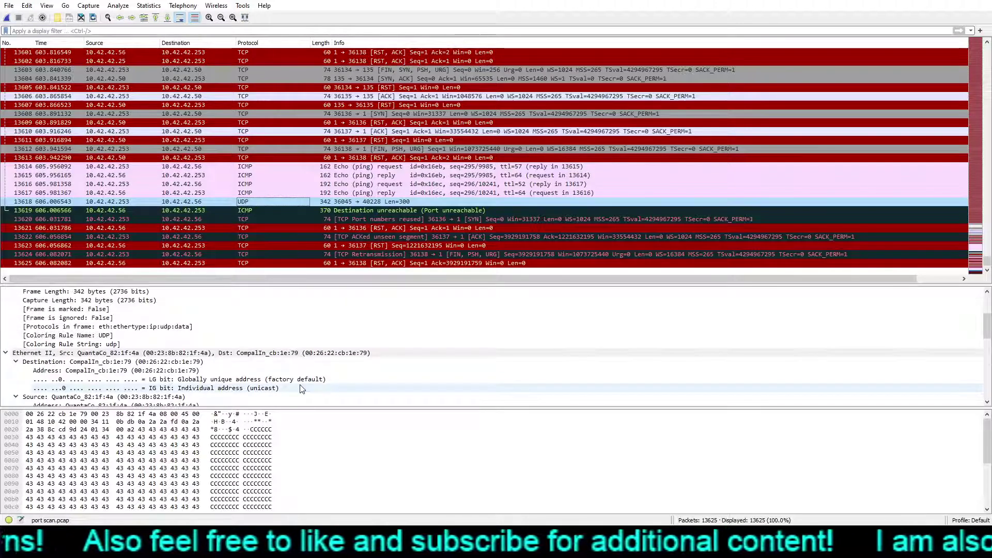
pyautogui.scroll(3, 300, 389)
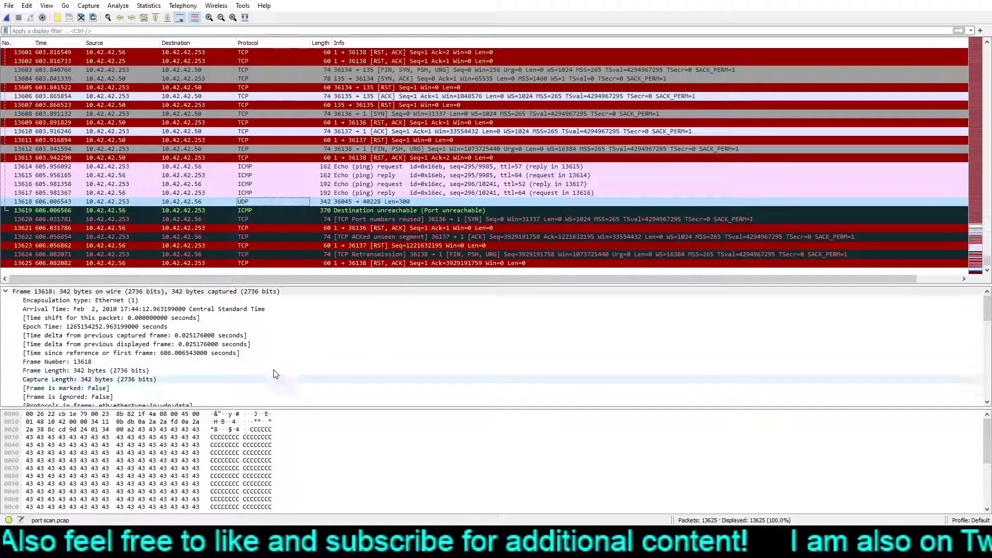
# Examine the details of packet 13615, the echo reply from 10.42.42.56, down to its ICMP data
pyautogui.click(204, 176)
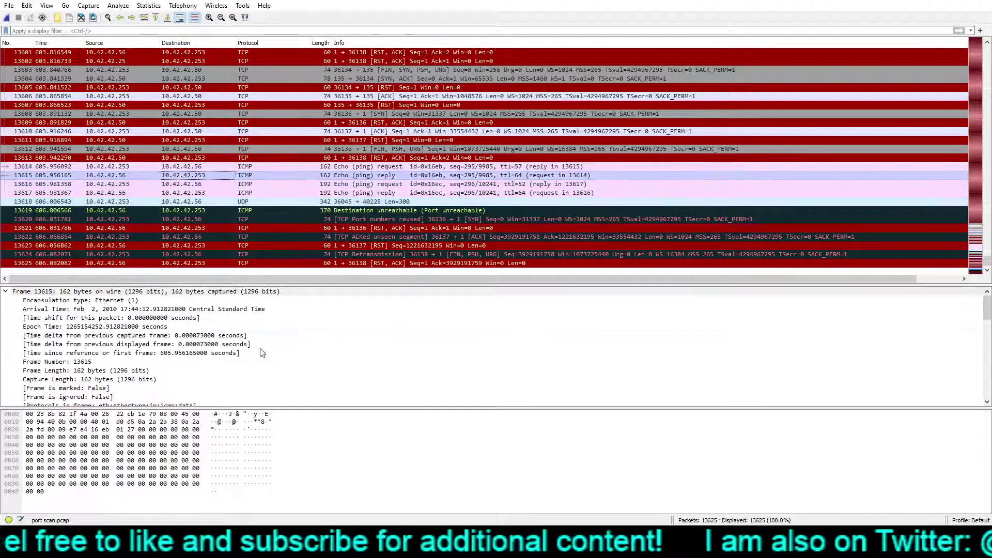
pyautogui.scroll(-1, 256, 365)
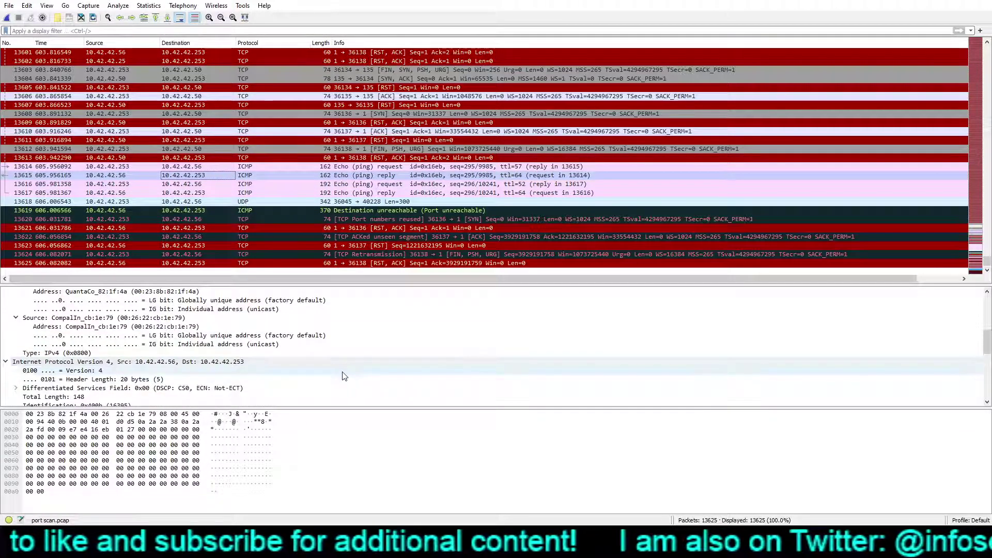
pyautogui.scroll(-9, 344, 375)
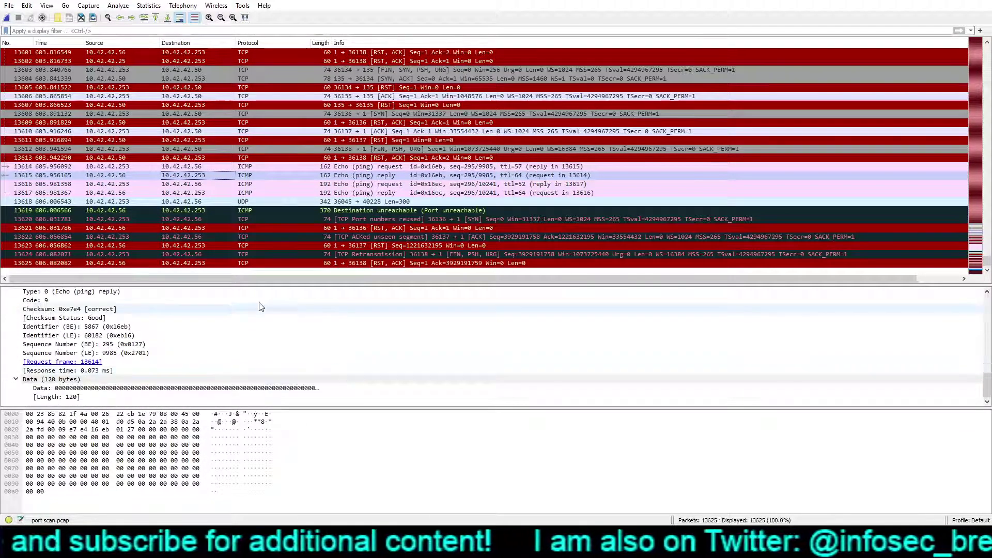
# Find the earlier block of ICMP echo packets and inspect the ICMP, IP, Ethernet and frame details of packet 13568
pyautogui.scroll(6, 290, 173)
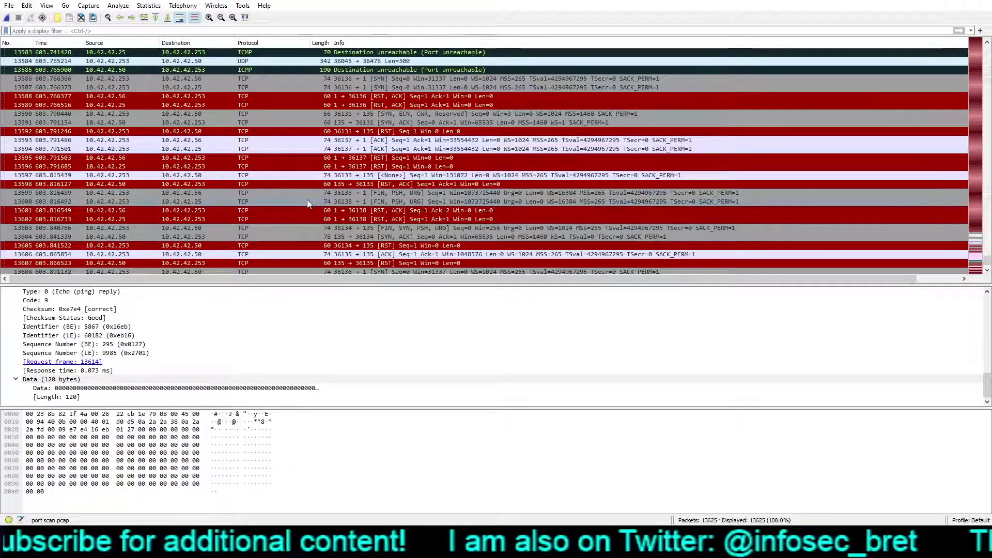
pyautogui.scroll(6, 180, 66)
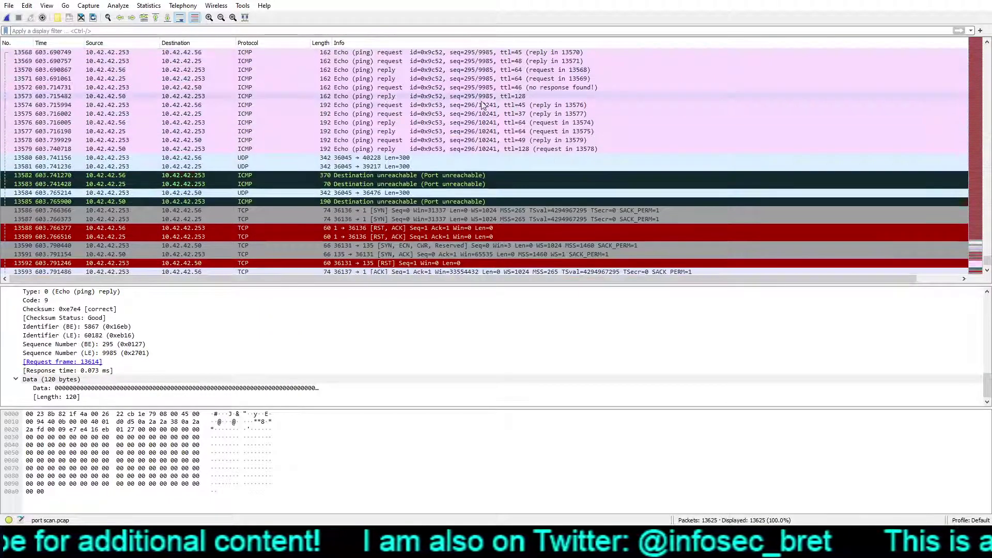
pyautogui.scroll(2, 753, 227)
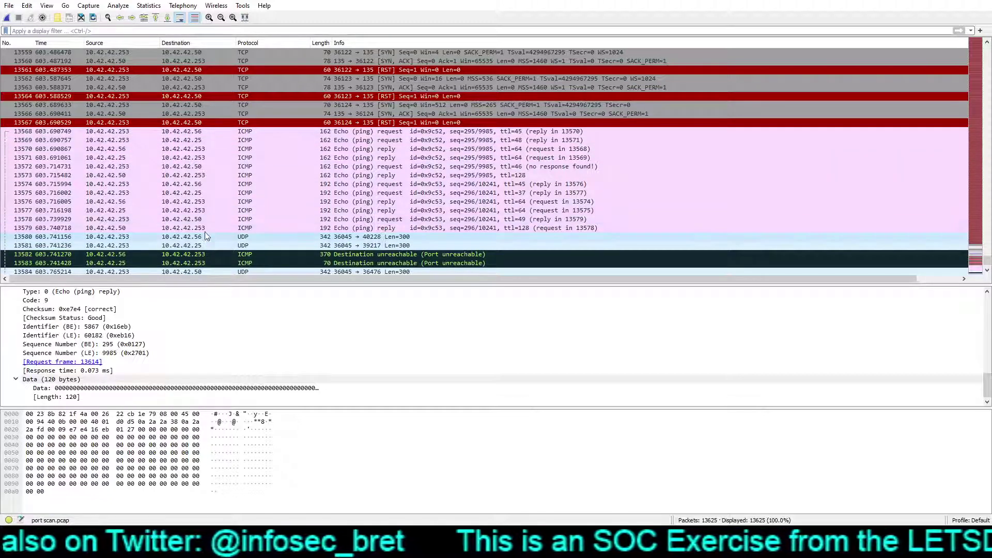
pyautogui.click(191, 132)
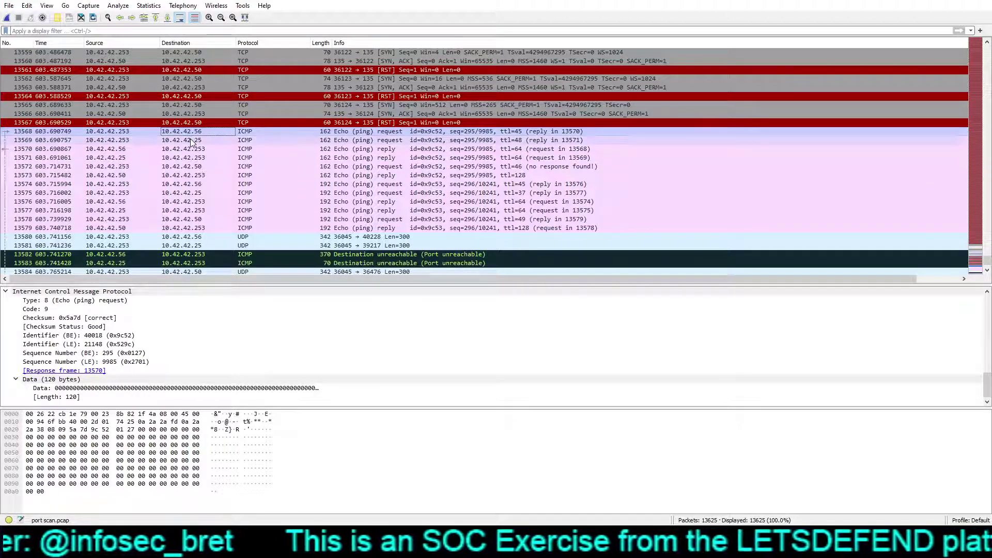
pyautogui.scroll(5, 205, 369)
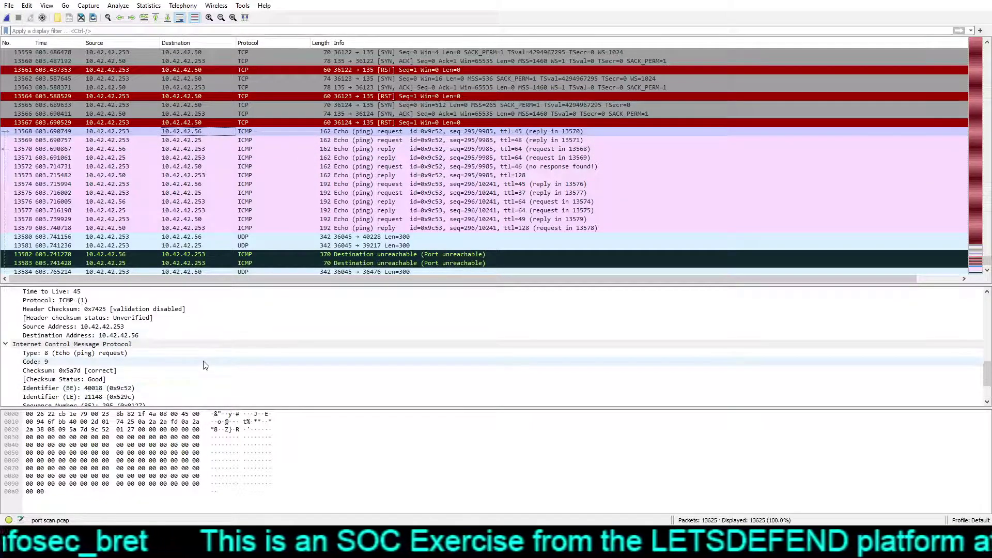
pyautogui.scroll(4, 206, 365)
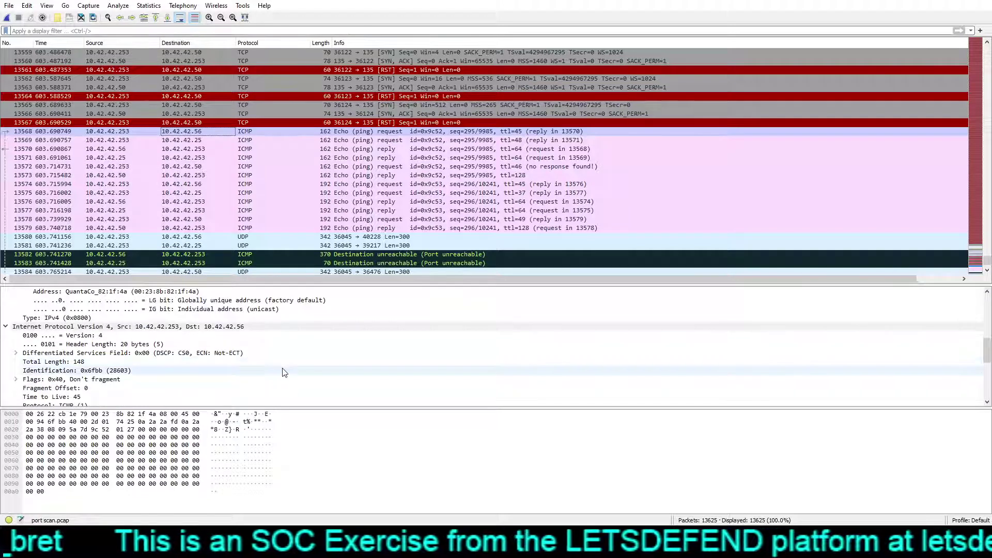
pyautogui.scroll(5, 283, 371)
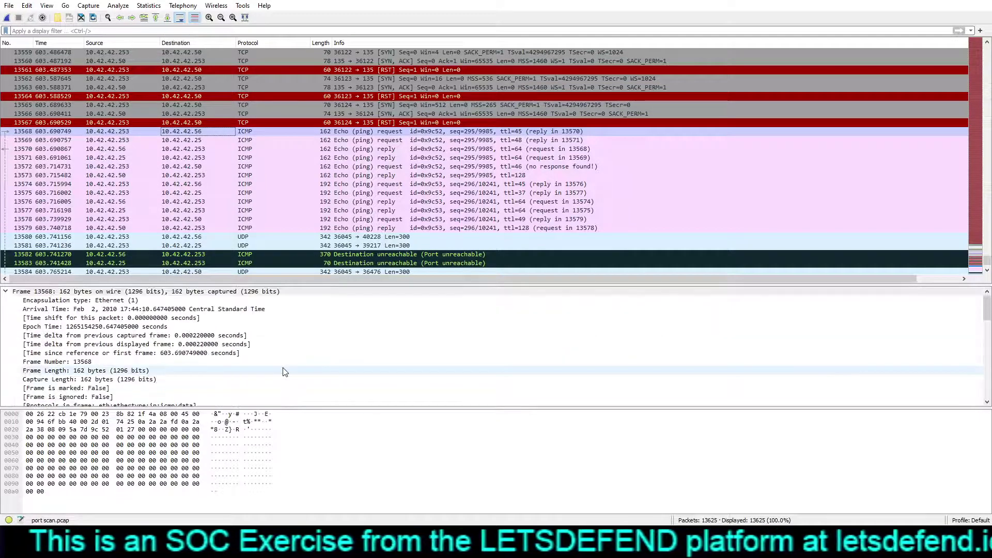
# Step through the echo packets after 13568 and examine the Ethernet and IP details of reply 13576
pyautogui.click(303, 141)
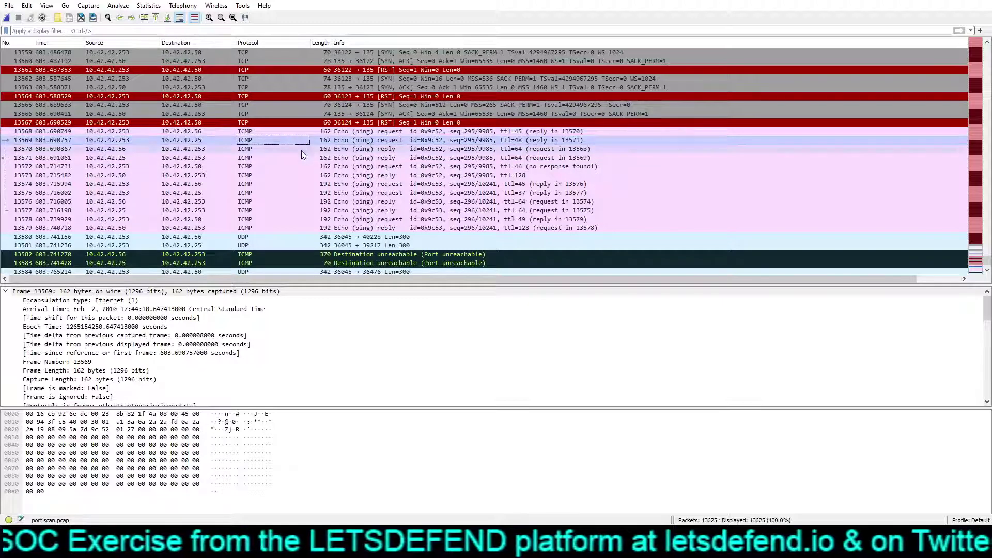
pyautogui.click(302, 150)
pyautogui.click(302, 166)
pyautogui.click(300, 182)
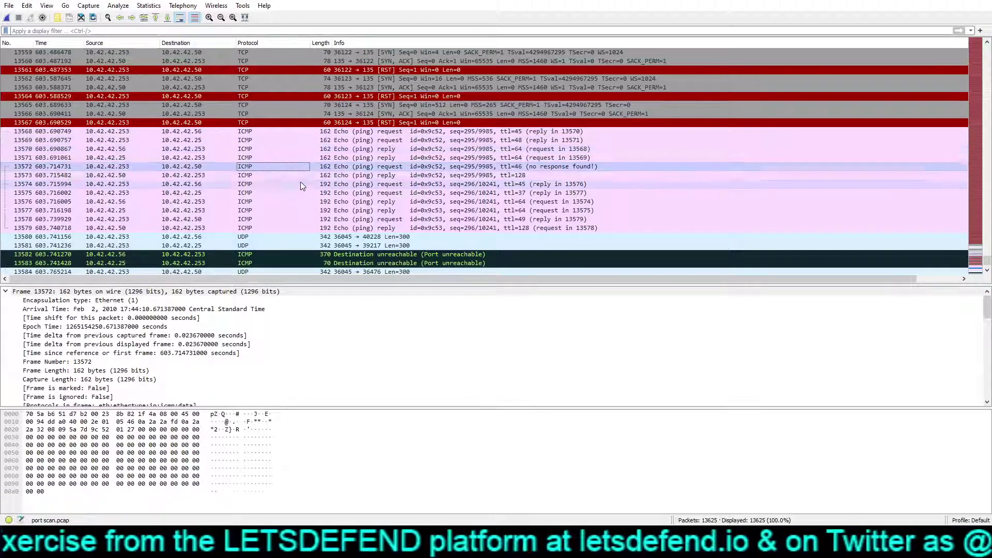
pyautogui.click(295, 202)
pyautogui.scroll(-6, 349, 347)
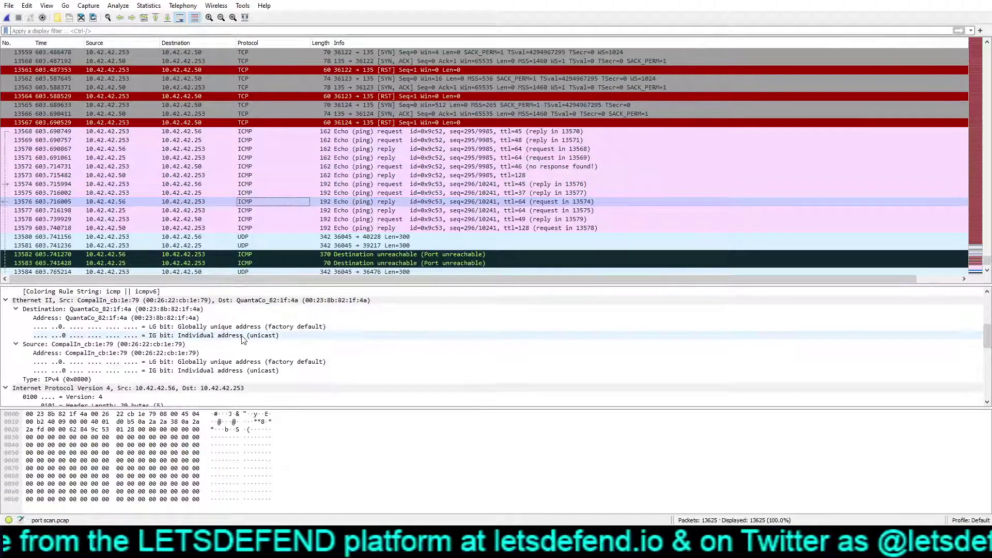
pyautogui.scroll(-5, 350, 347)
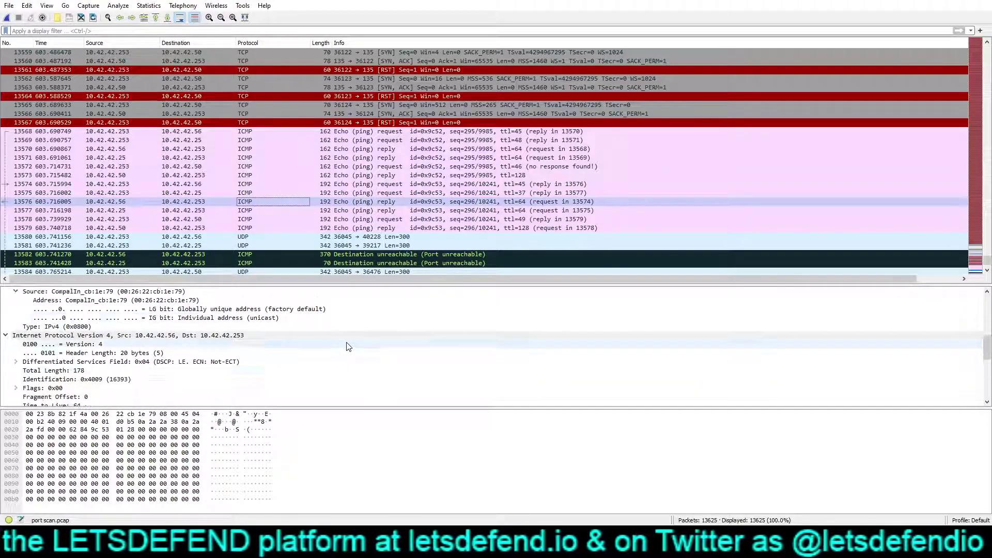
pyautogui.scroll(7, 361, 351)
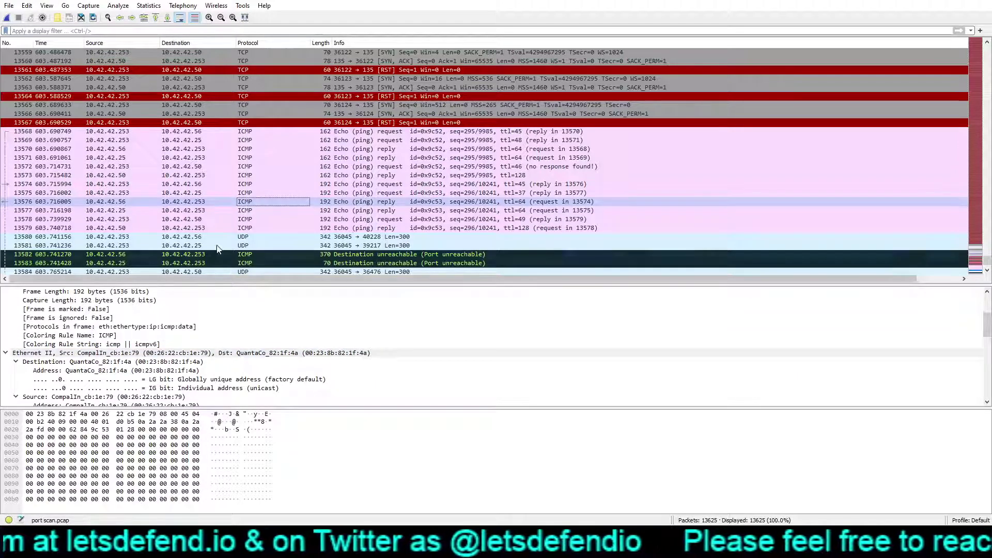
# Examine all layers of packet 13577, the echo reply from 10.42.42.25, and select its Ethernet source address field
pyautogui.click(199, 210)
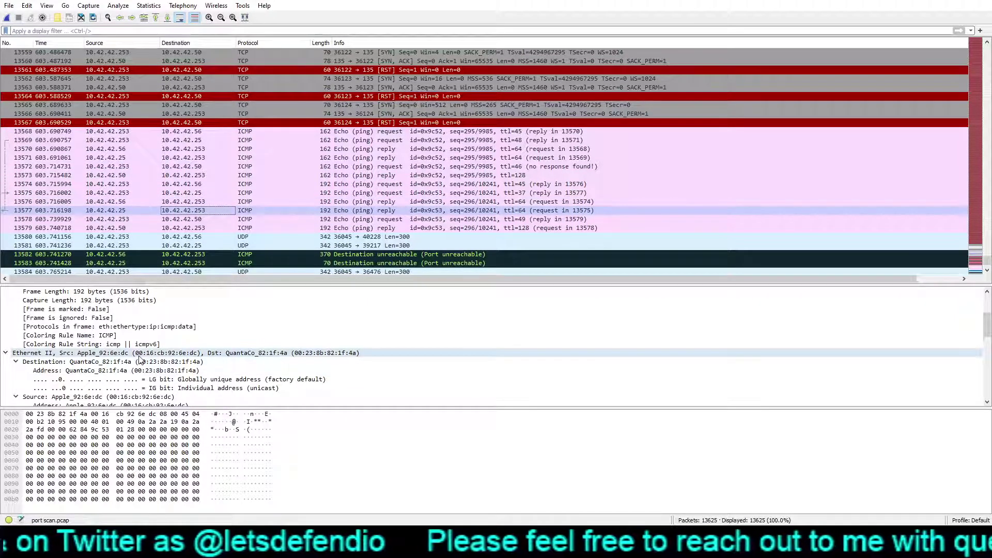
pyautogui.scroll(3, 289, 365)
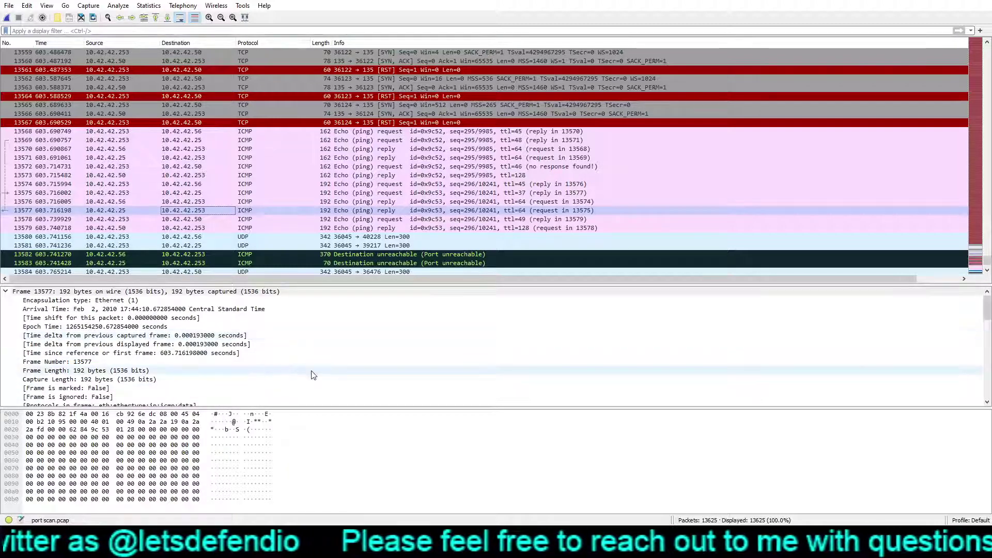
pyautogui.scroll(-8, 268, 330)
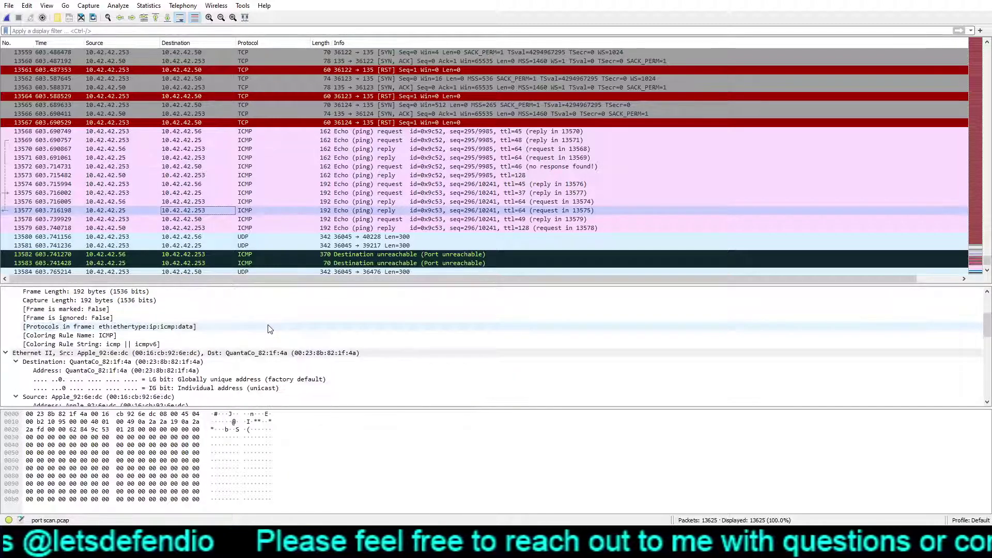
pyautogui.scroll(-7, 269, 337)
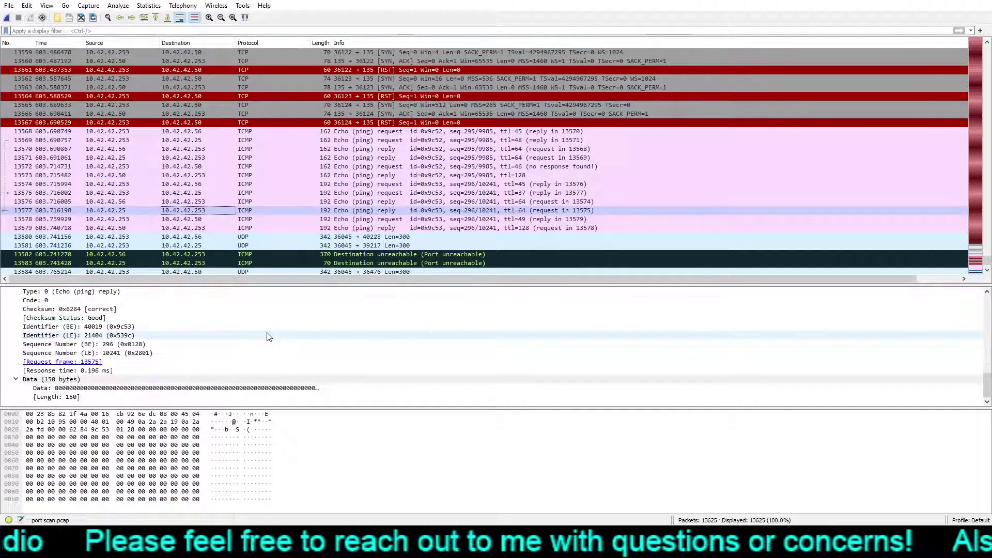
pyautogui.scroll(1, 241, 374)
pyautogui.scroll(2, 241, 375)
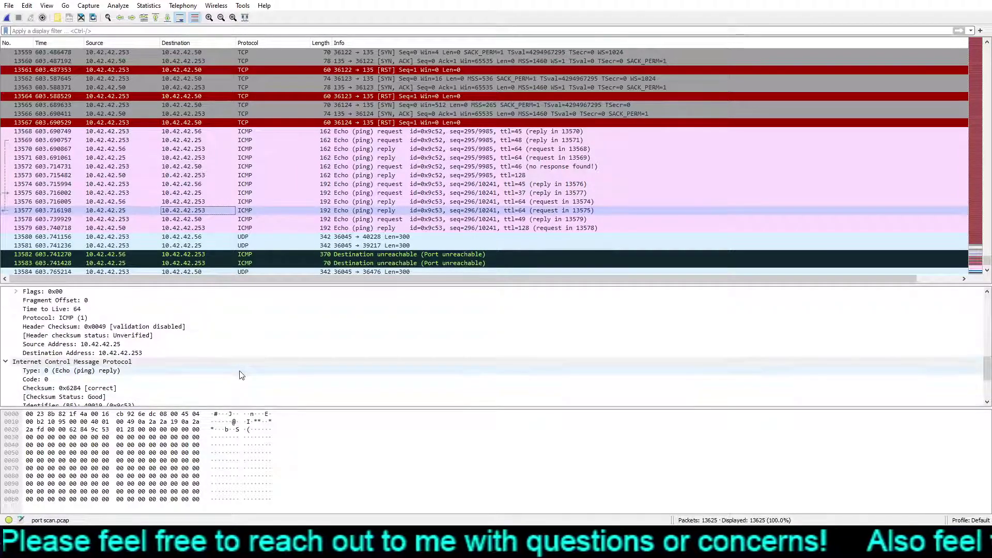
pyautogui.scroll(2, 241, 375)
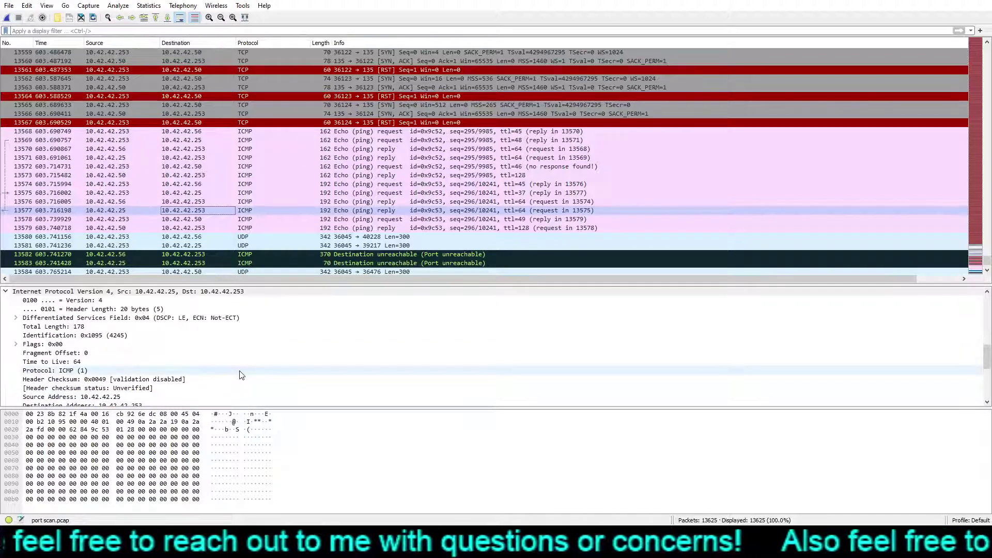
pyautogui.scroll(2, 179, 364)
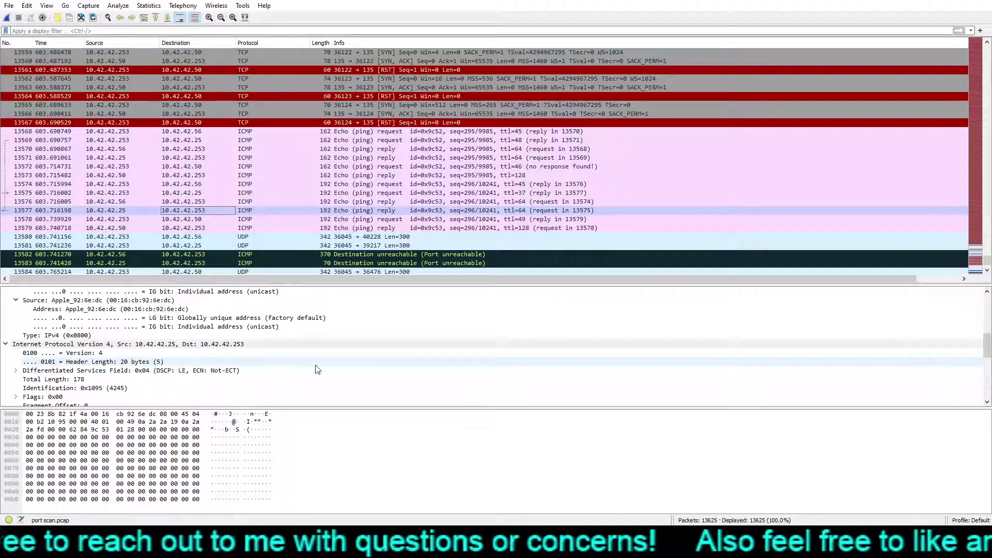
pyautogui.scroll(2, 317, 369)
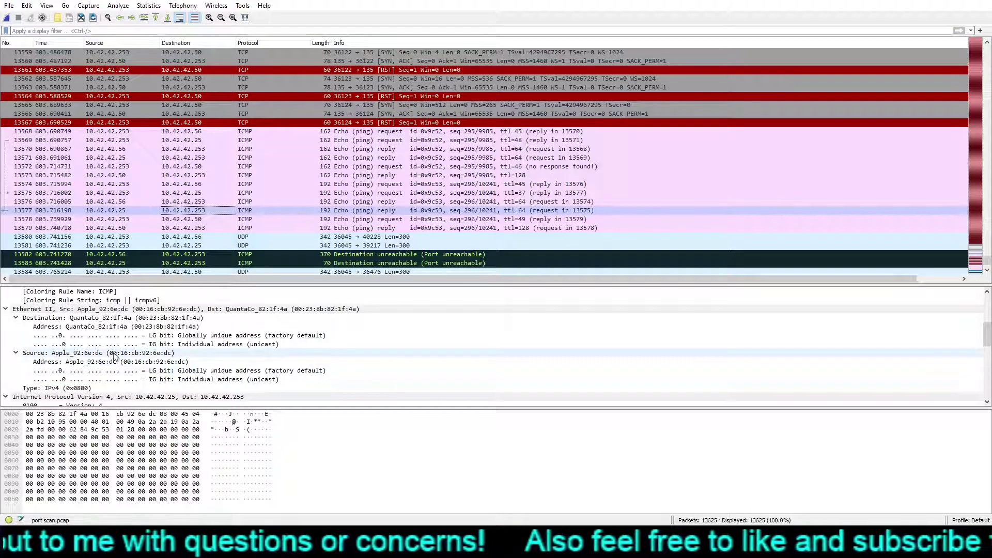
pyautogui.click(76, 356)
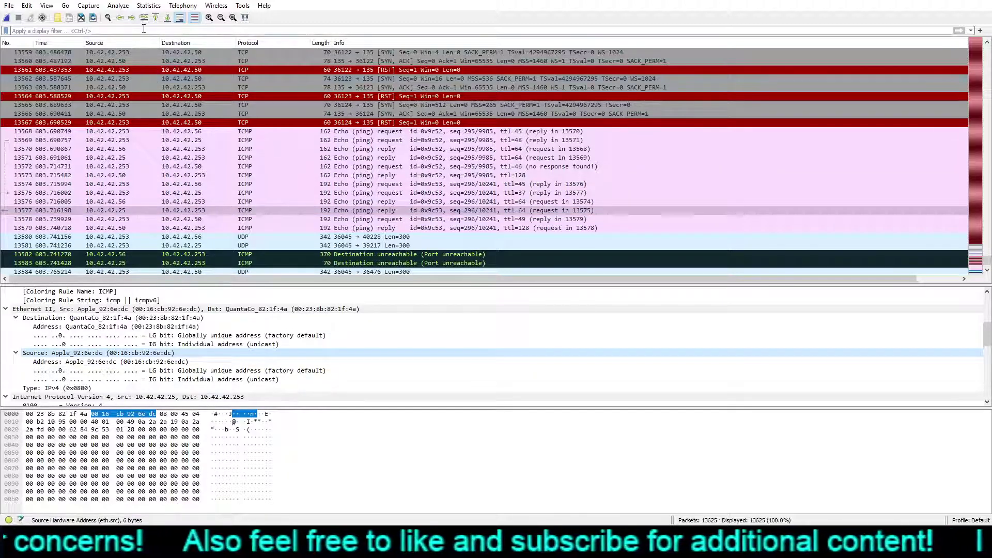
# Filter the capture to display only icmp packets
pyautogui.click(144, 30)
pyautogui.write('icmp')
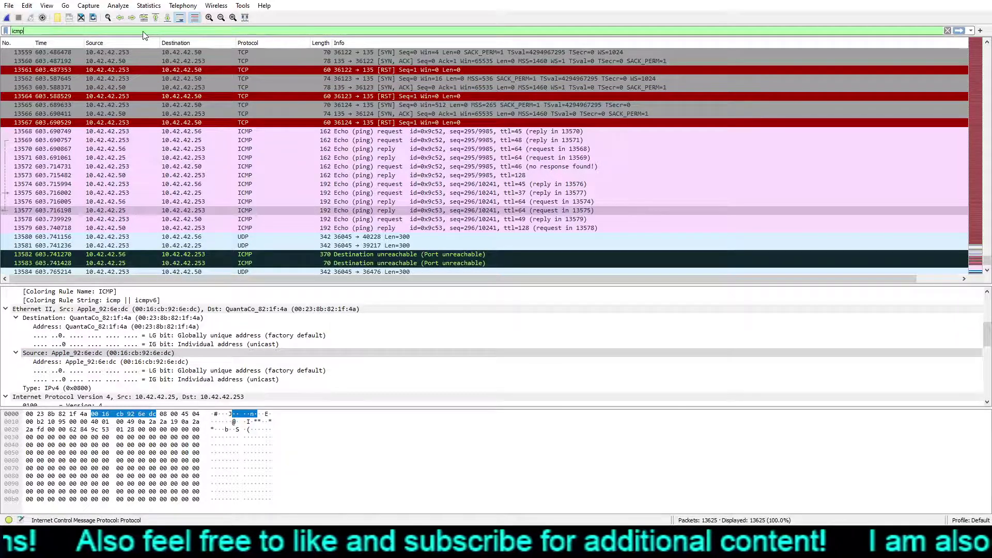
pyautogui.press('Return')
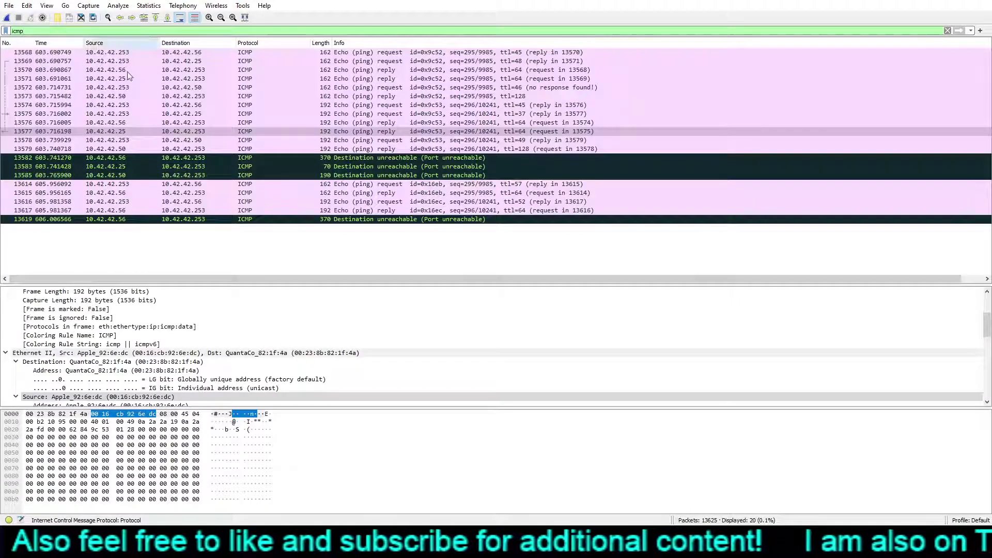
# Inspect the Ethernet, IP and ICMP details of packet 13582, the port unreachable reply from 10.42.42.56
pyautogui.click(213, 161)
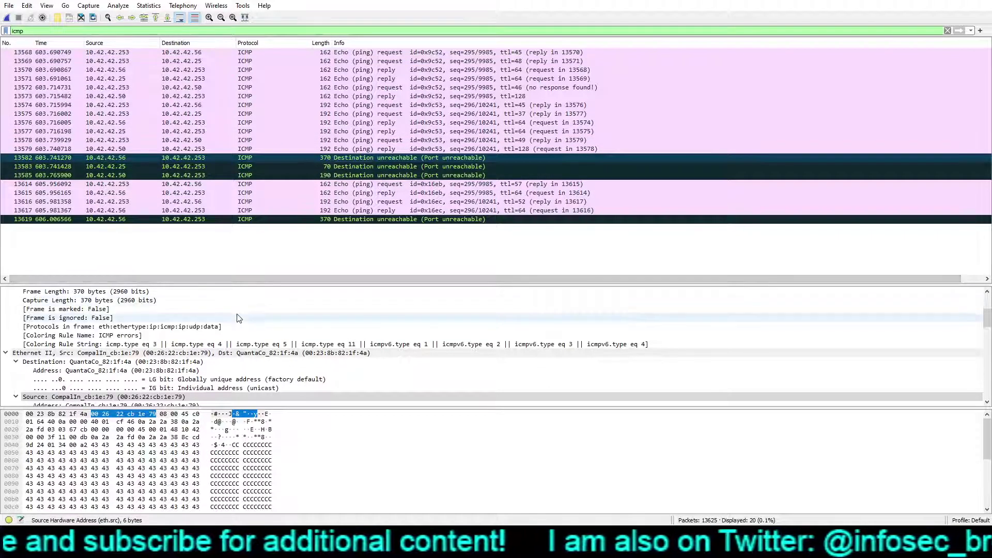
pyautogui.scroll(-2, 239, 311)
pyautogui.scroll(-3, 346, 322)
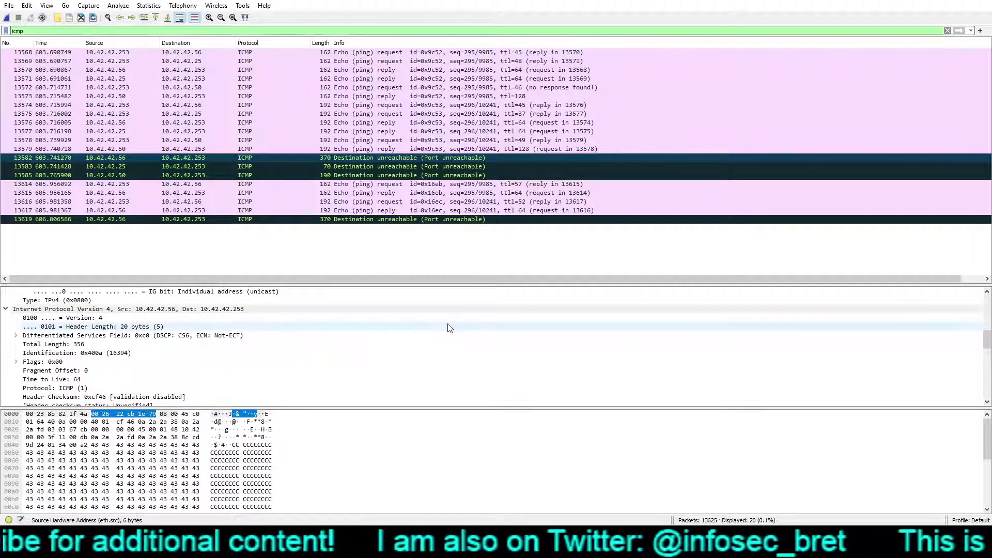
pyautogui.scroll(-3, 450, 328)
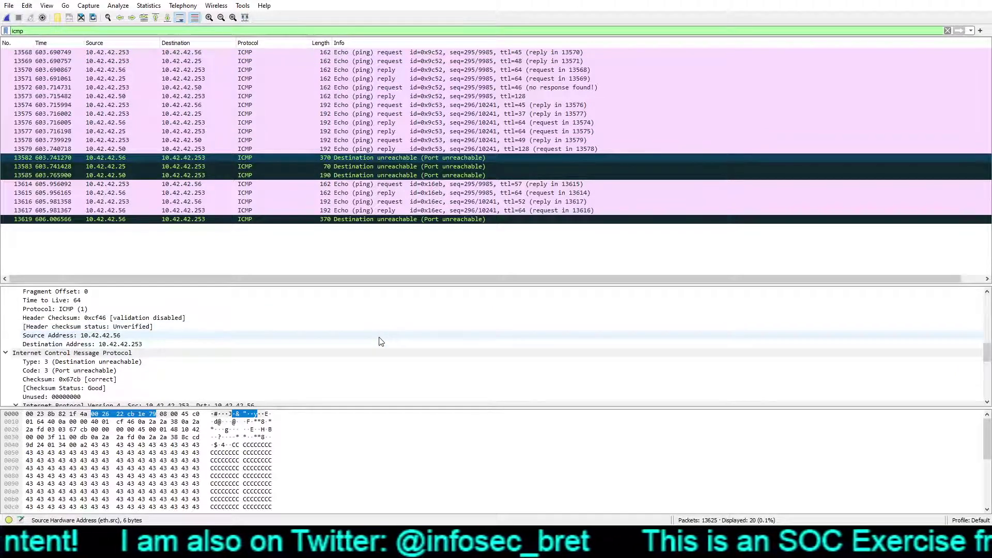
pyautogui.scroll(-3, 376, 312)
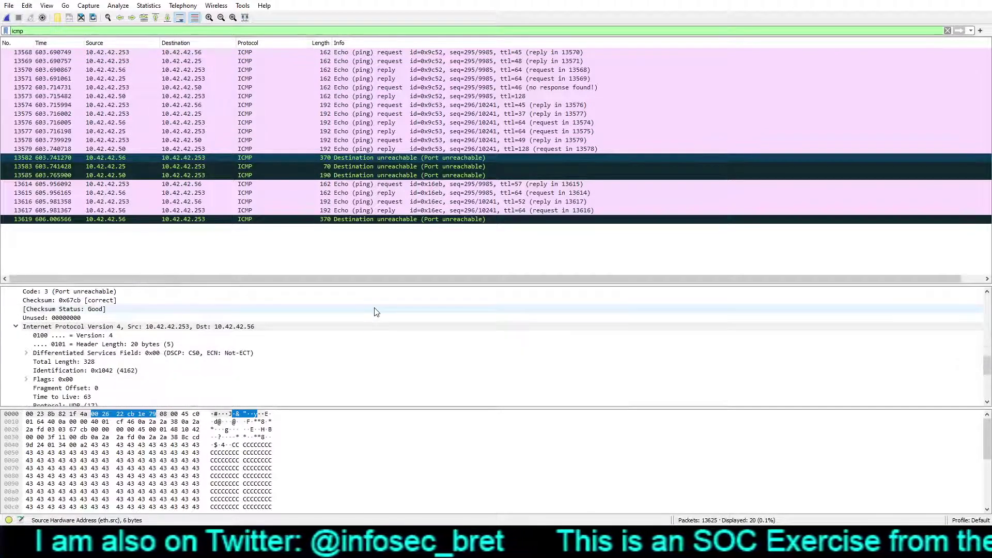
# Examine the embedded IP, UDP and data sections of packet 13582, and view the source details of echo reply 13617
pyautogui.scroll(-1, 391, 319)
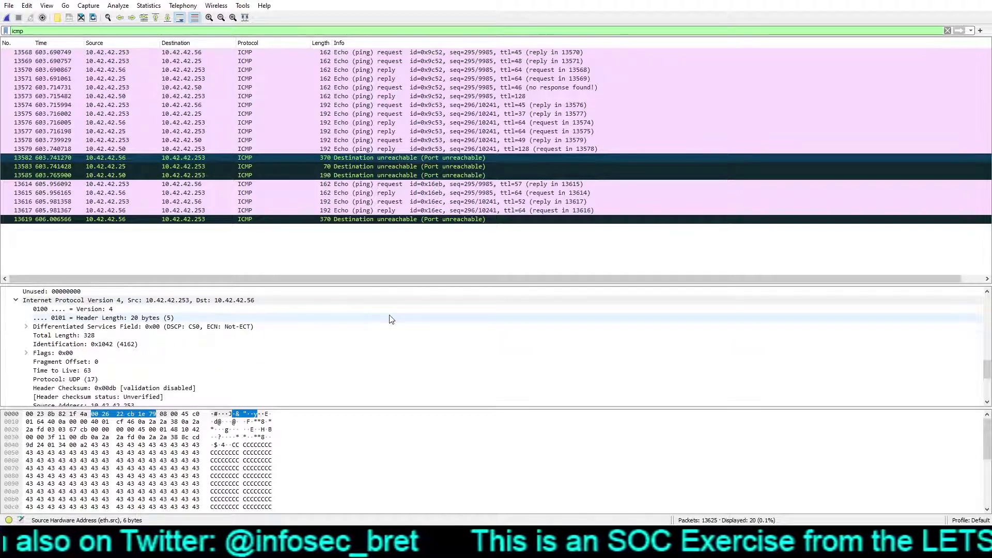
pyautogui.scroll(-4, 391, 319)
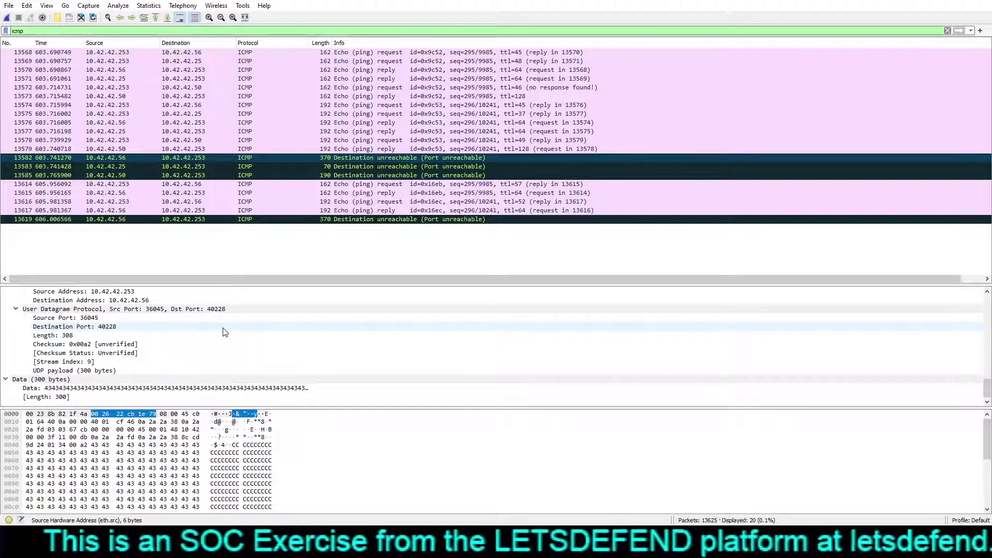
pyautogui.click(129, 210)
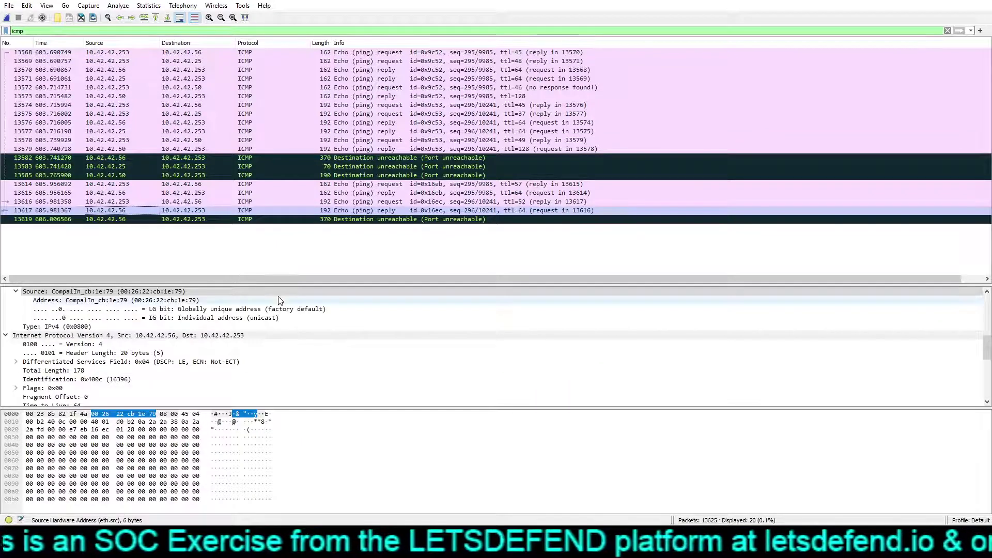
# Inspect the Ethernet details of echo reply 13577 from 10.42.42.25, checking its data bytes and source address field
pyautogui.click(134, 131)
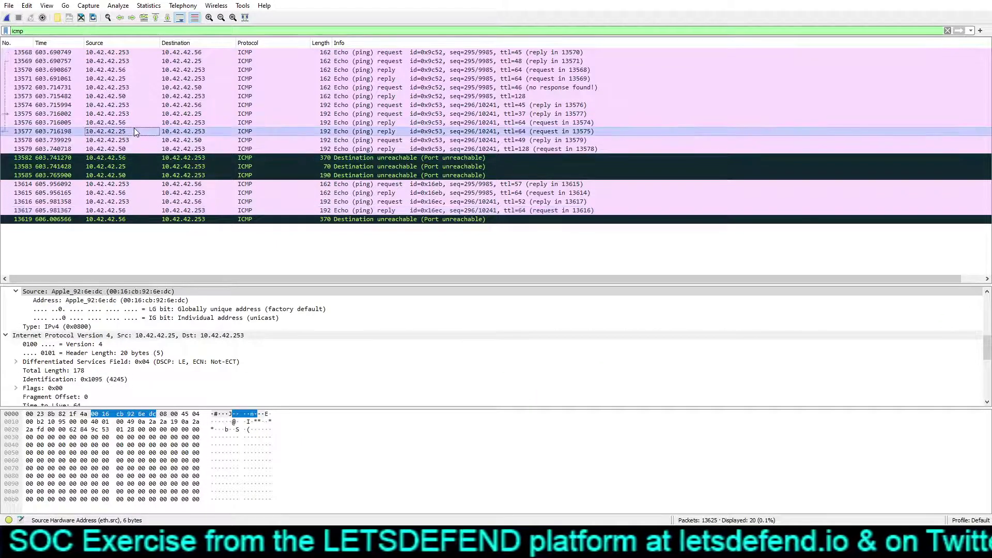
pyautogui.scroll(5, 181, 375)
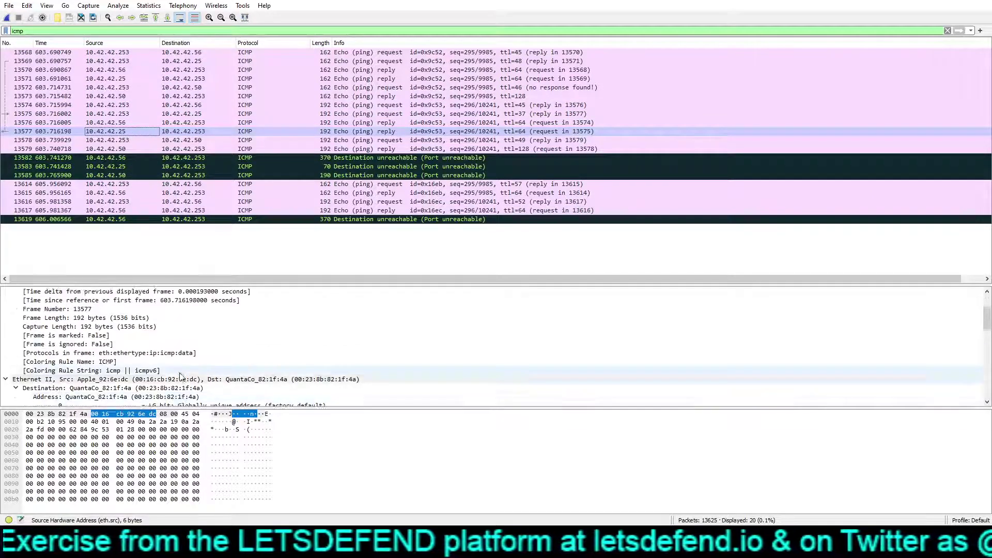
pyautogui.scroll(-2, 181, 376)
pyautogui.click(163, 434)
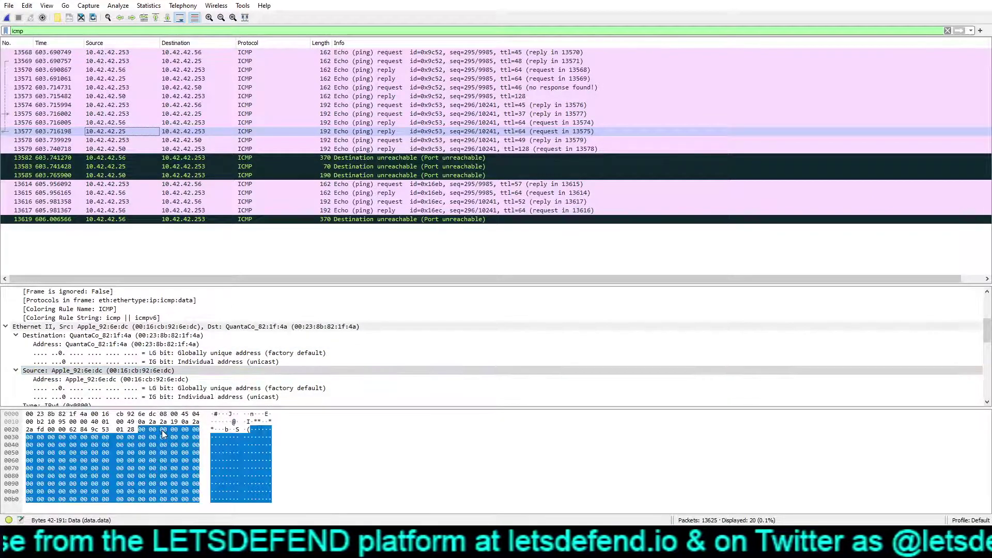
pyautogui.click(97, 371)
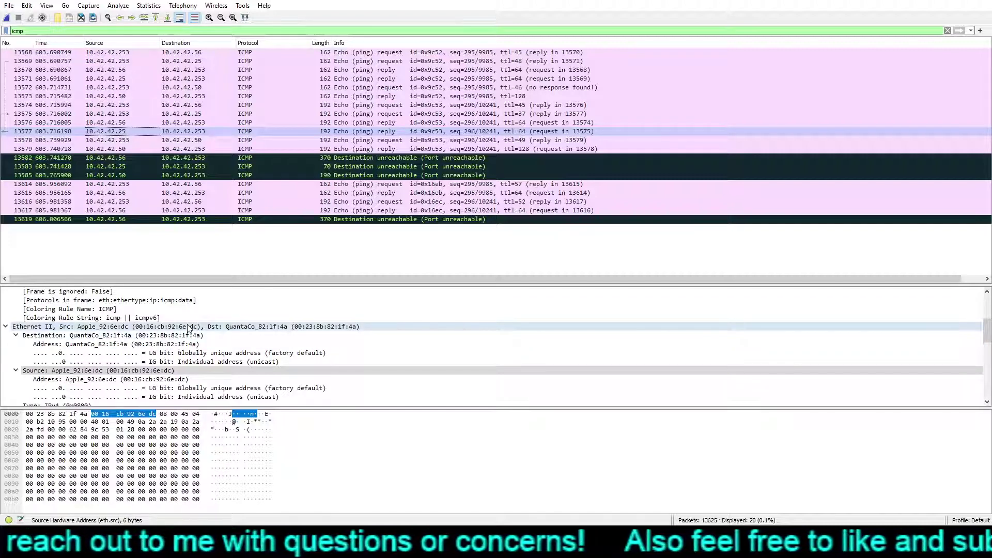
# Examine the frame, Ethernet, IP and ICMP layers of packet 13576, the echo reply from 10.42.42.56
pyautogui.click(124, 124)
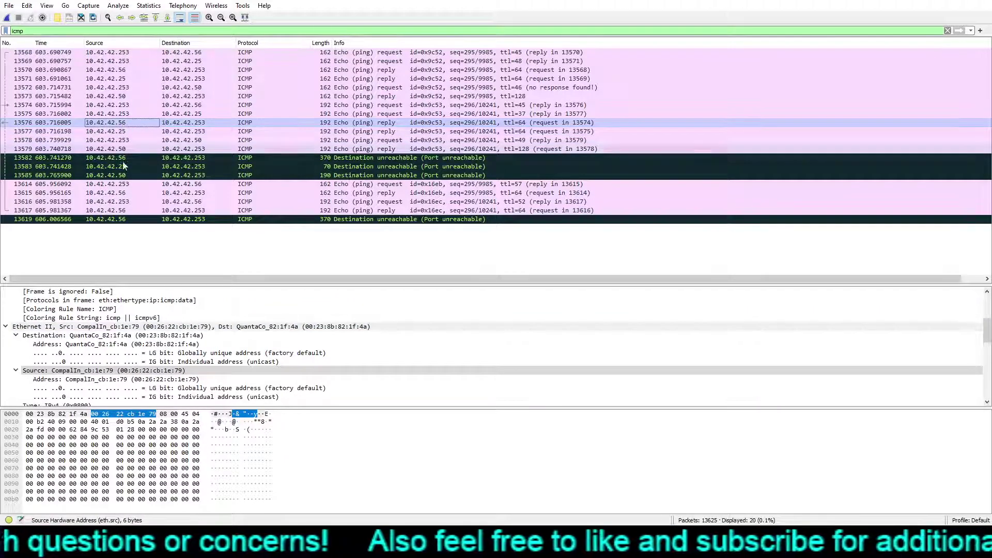
pyautogui.scroll(4, 255, 373)
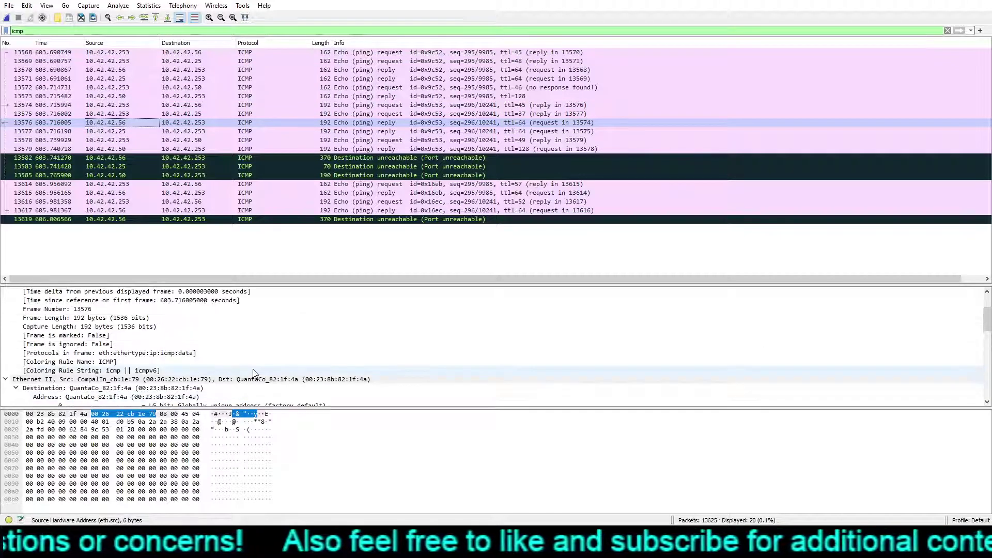
pyautogui.scroll(-8, 254, 373)
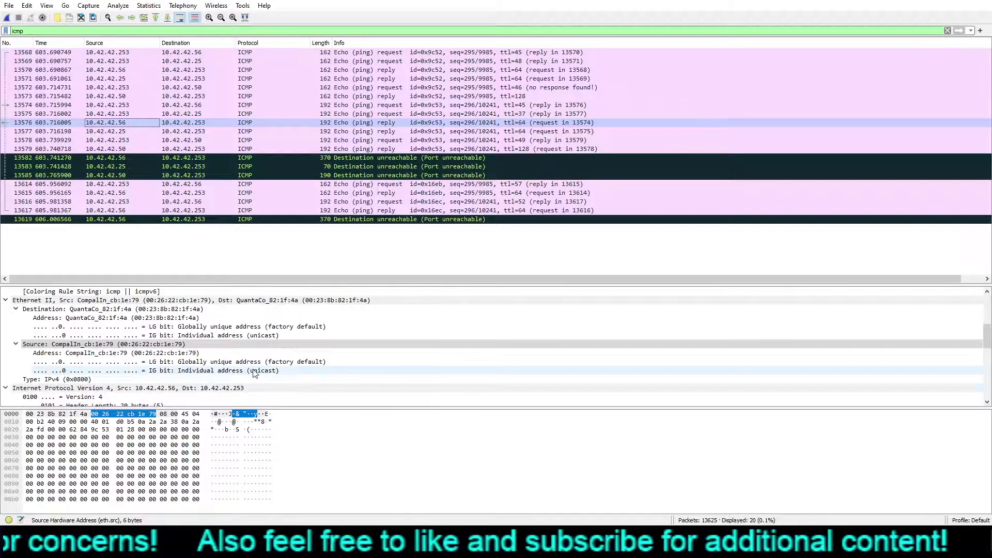
pyautogui.scroll(-4, 255, 373)
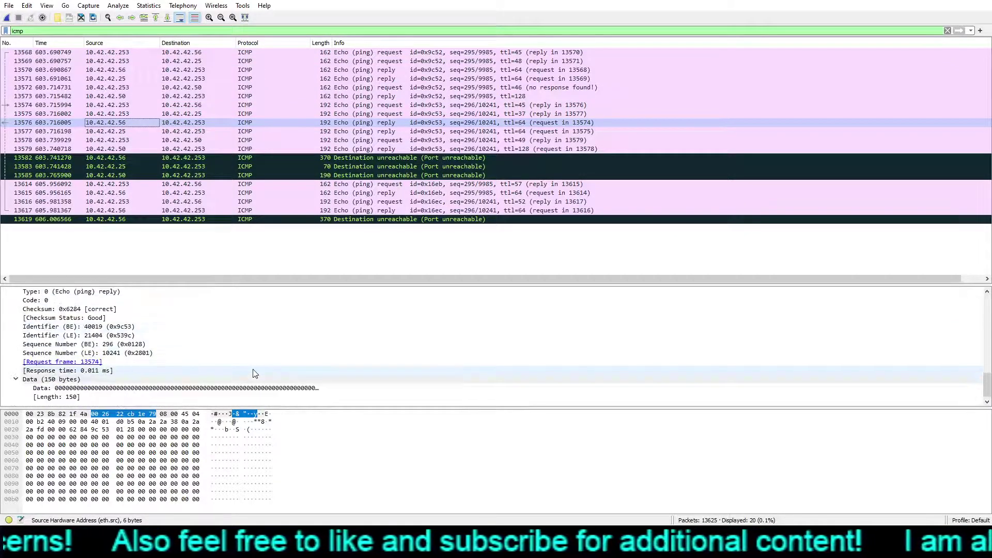
pyautogui.scroll(1, 255, 373)
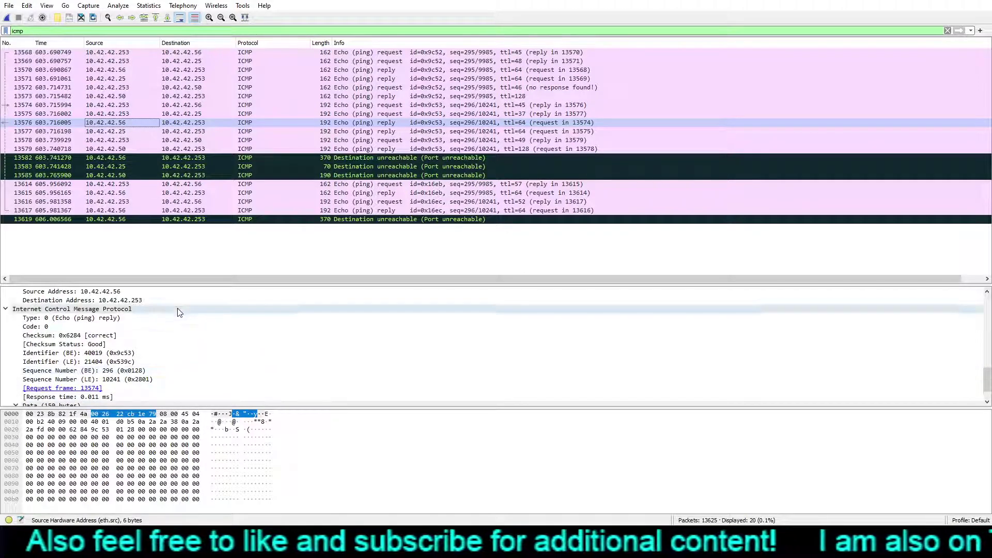
# Compare echo reply 13577 with request 13578 to 10.42.42.50, and inspect the request's frame and Ethernet details
pyautogui.click(116, 135)
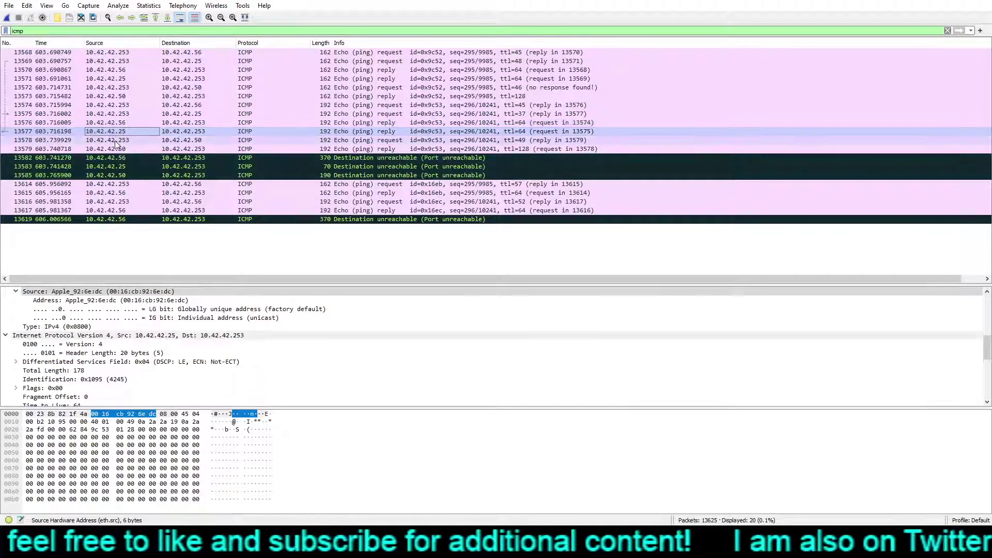
pyautogui.click(115, 141)
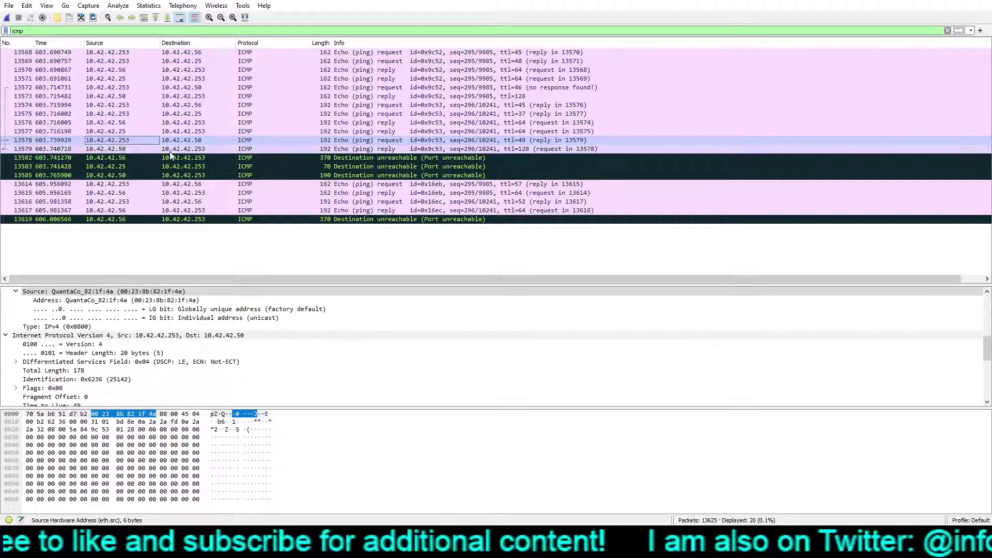
pyautogui.scroll(2, 300, 338)
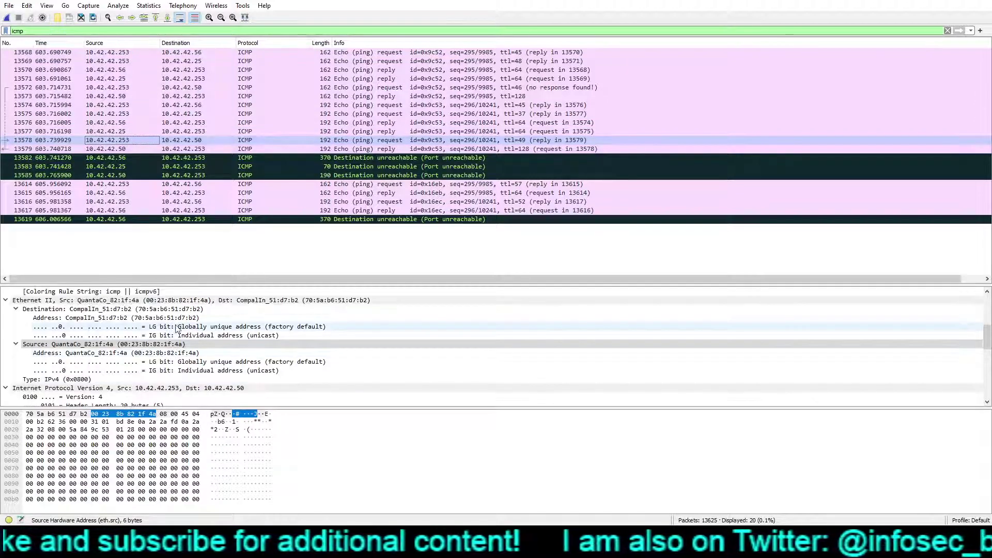
pyautogui.scroll(4, 299, 335)
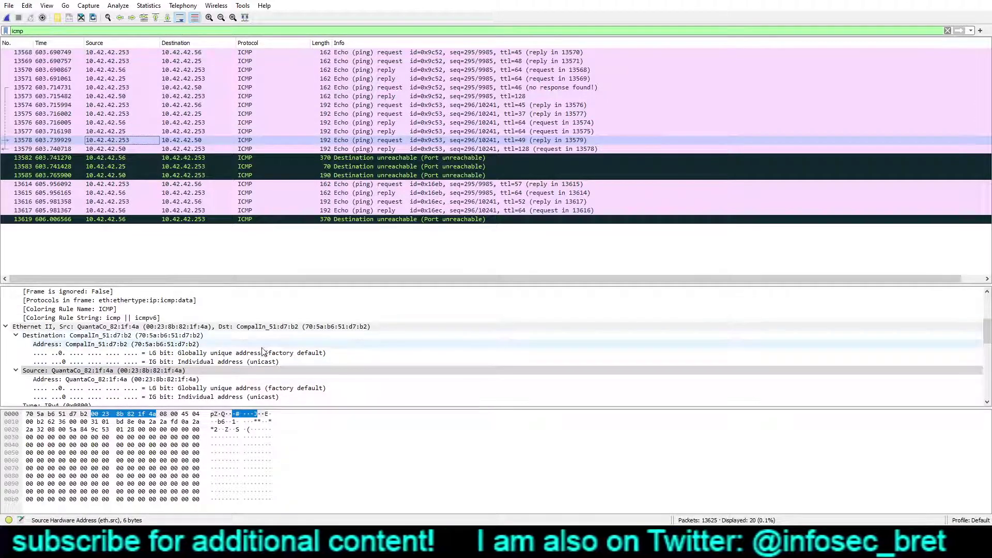
pyautogui.scroll(1, 263, 351)
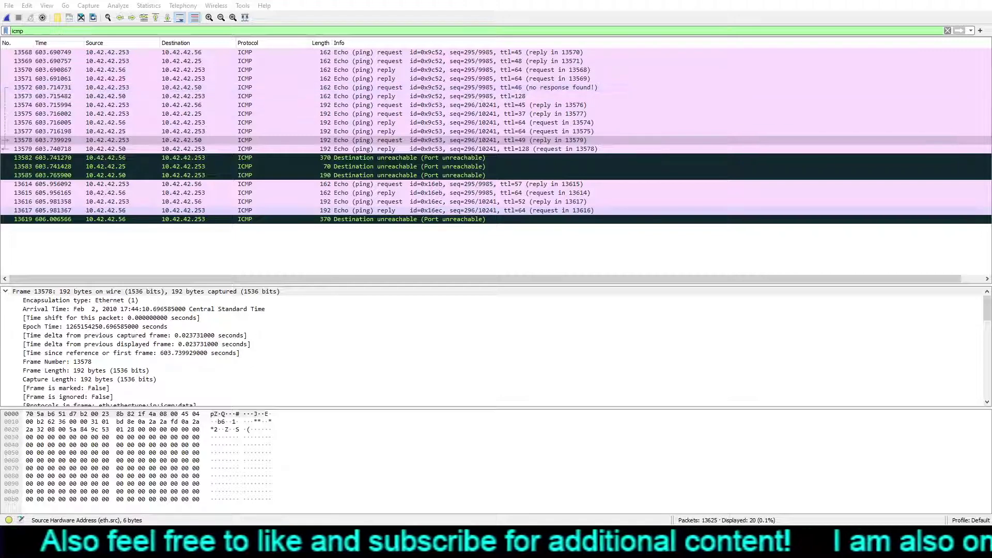
pyautogui.scroll(-2, 361, 344)
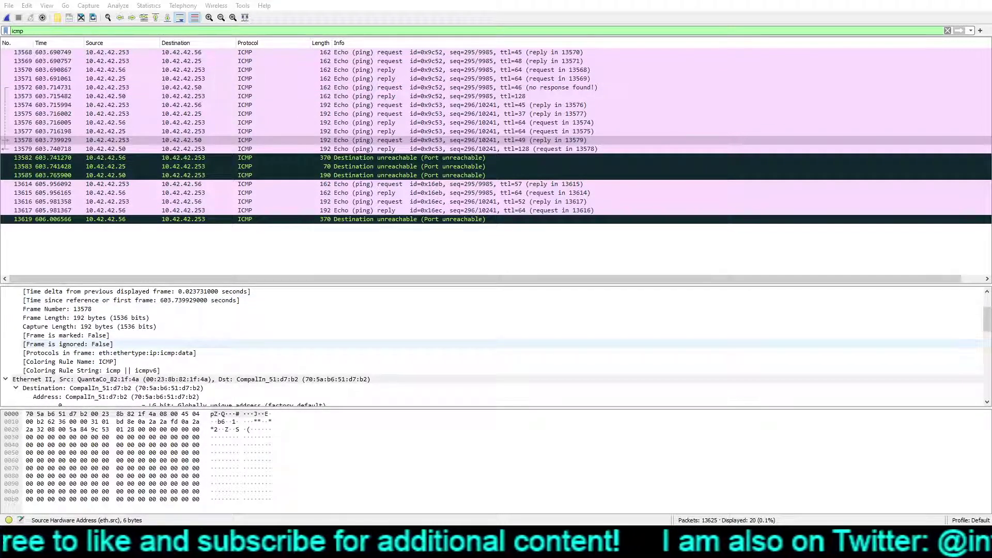
pyautogui.scroll(2, 361, 362)
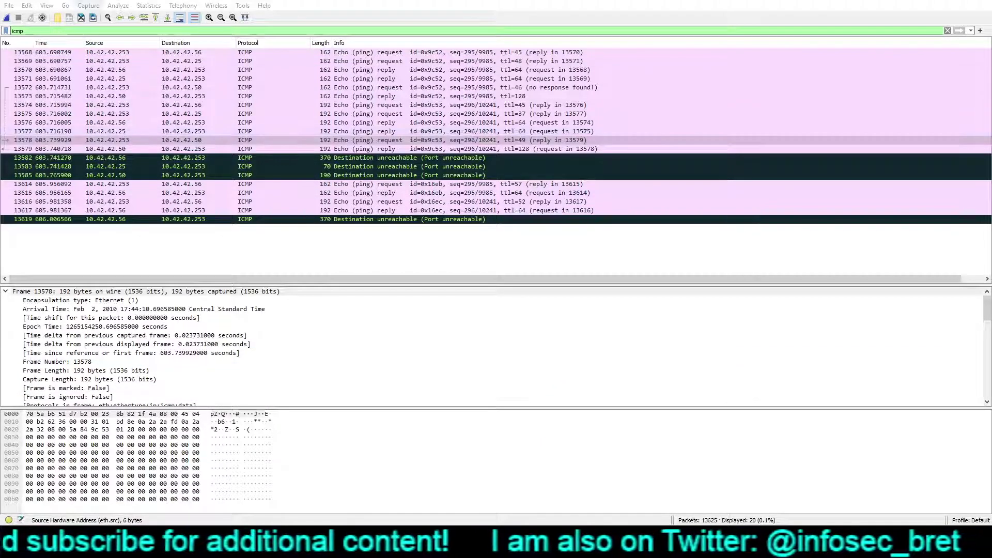
# Filter the capture to display only tcp packets
pyautogui.doubleClick(13, 32)
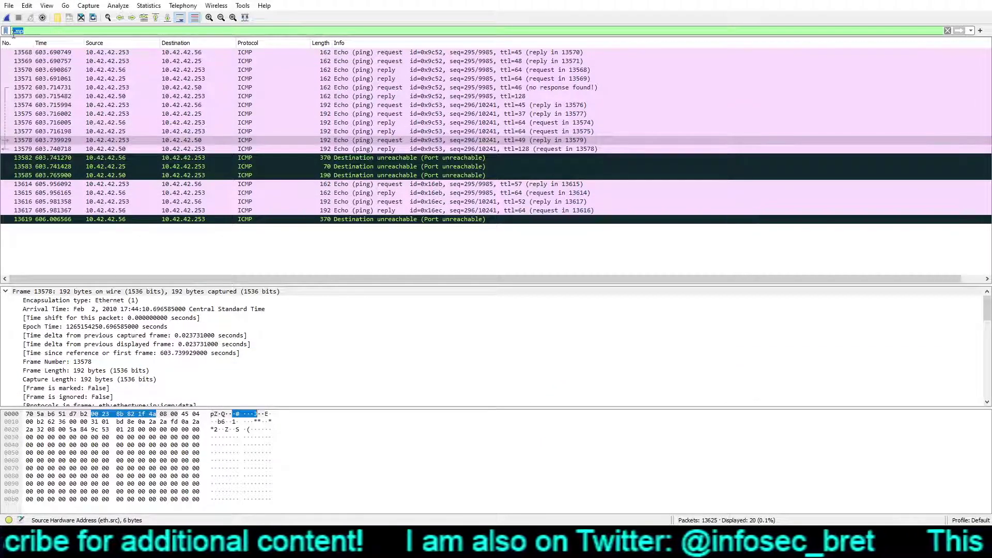
pyautogui.write('tcp')
pyautogui.press('Return')
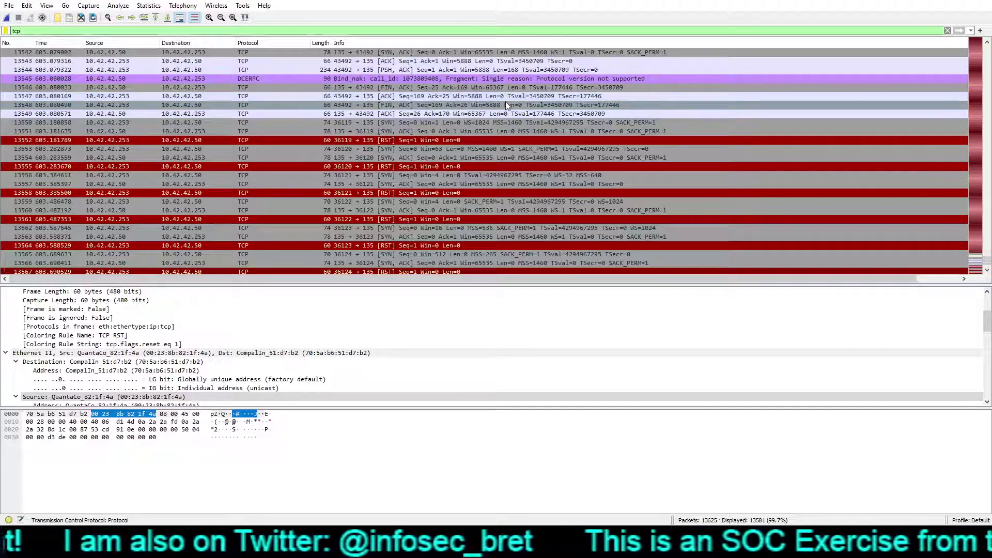
# Review the TCP packets through the end of the capture and back to the port 135 and 139 exchanges
pyautogui.scroll(-6, 466, 178)
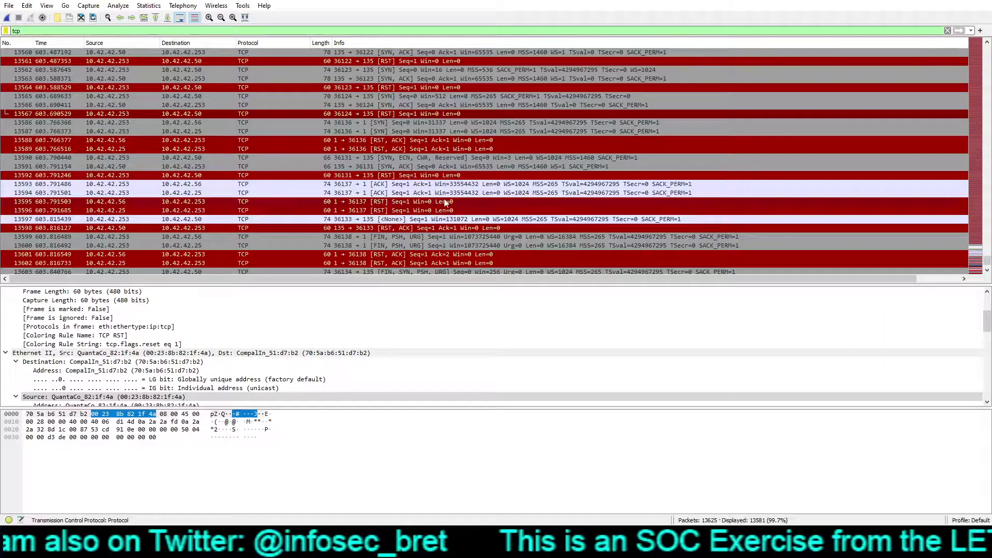
pyautogui.scroll(-6, 423, 222)
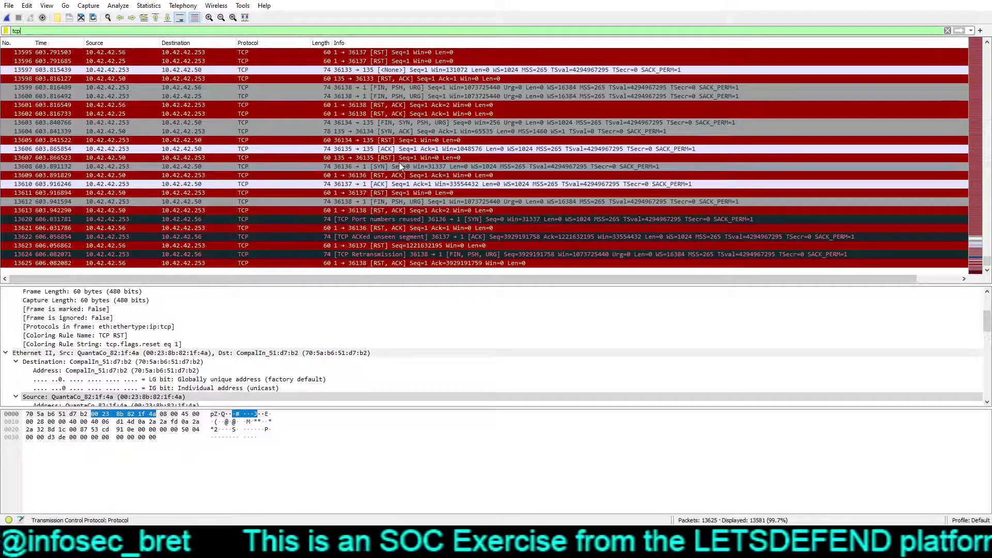
pyautogui.scroll(5, 399, 176)
pyautogui.scroll(2, 401, 179)
pyautogui.scroll(6, 499, 214)
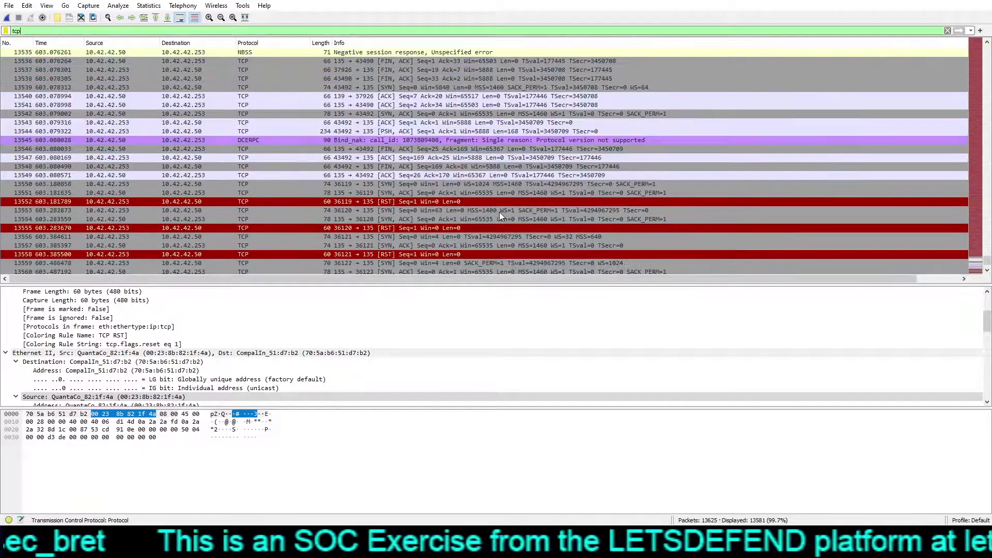
pyautogui.scroll(3, 495, 209)
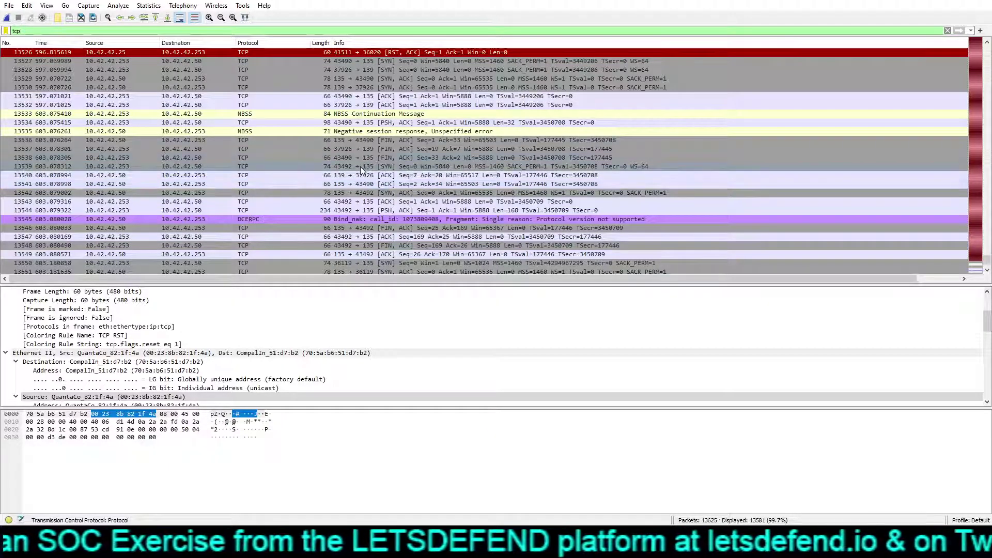
# Inspect the frame, Ethernet, IP and TCP details of packet 13537, sent from 10.42.42.253 to port 139
pyautogui.click(361, 148)
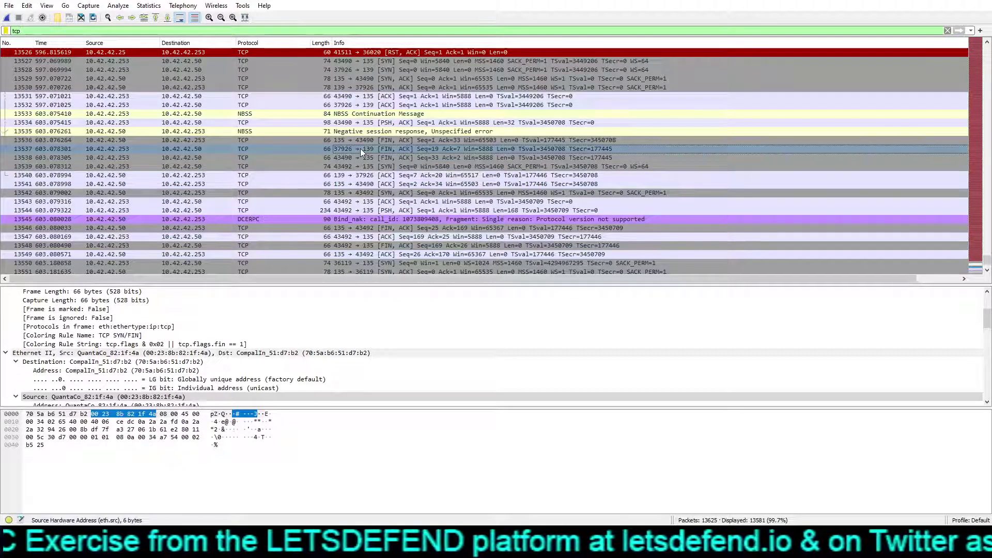
pyautogui.scroll(1, 318, 362)
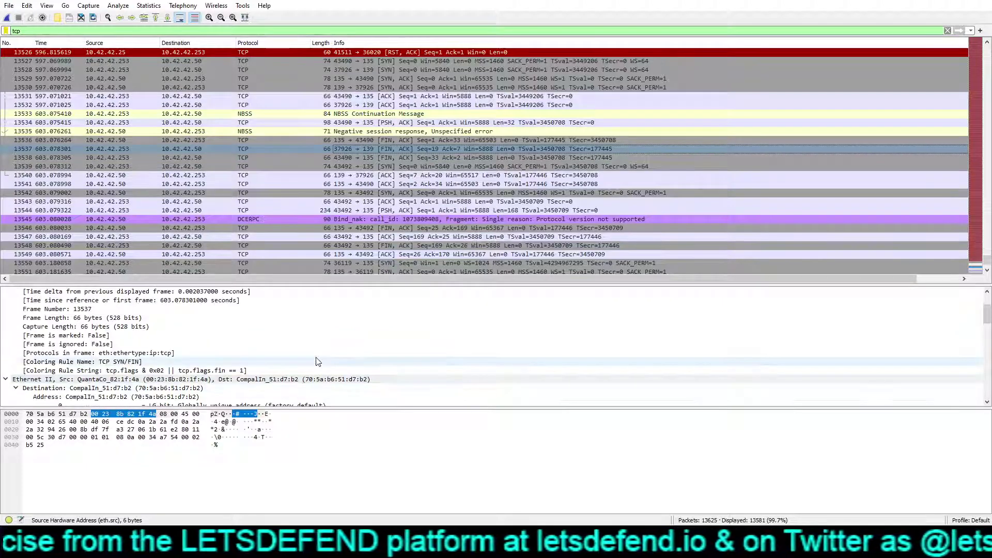
pyautogui.scroll(1, 295, 365)
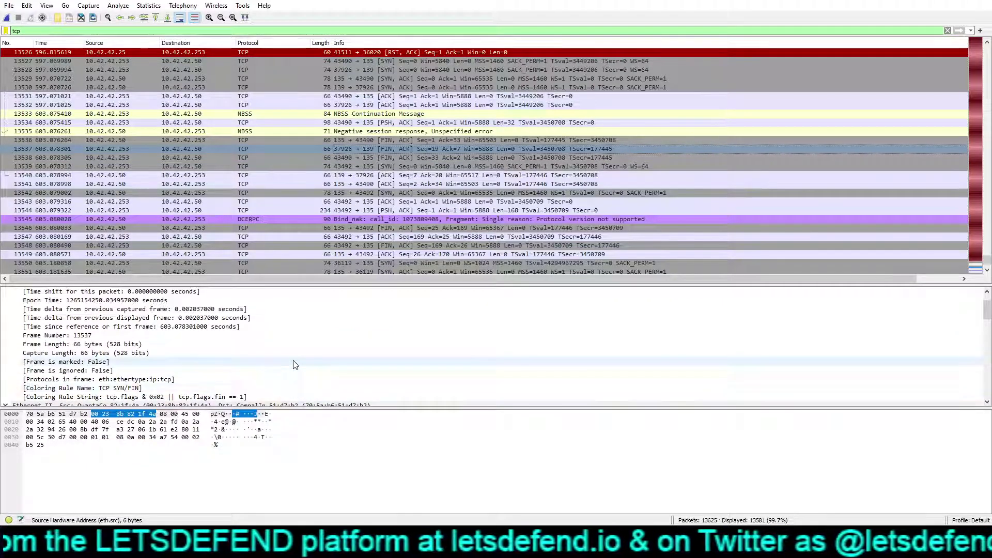
pyautogui.scroll(1, 295, 365)
pyautogui.scroll(-6, 295, 365)
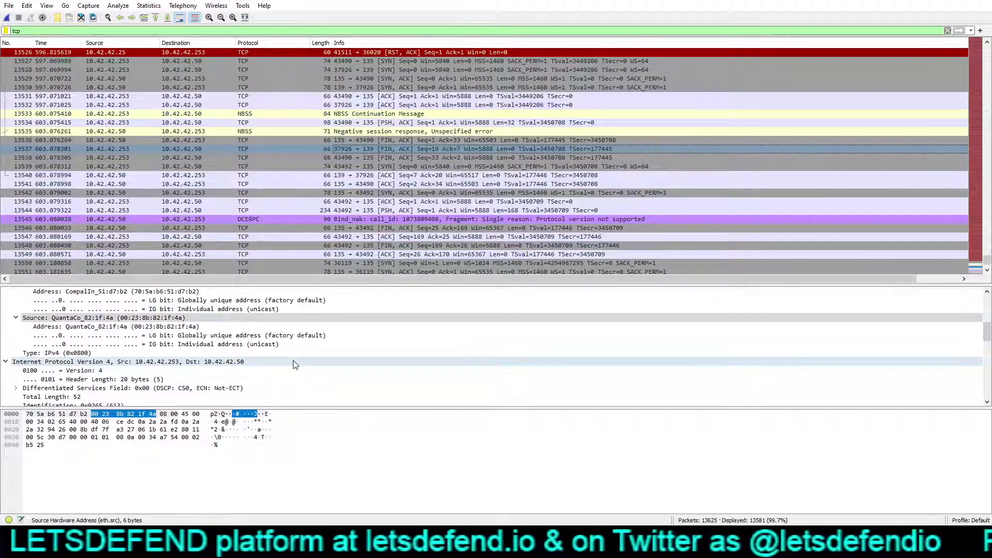
pyautogui.scroll(-4, 295, 364)
pyautogui.scroll(-6, 294, 365)
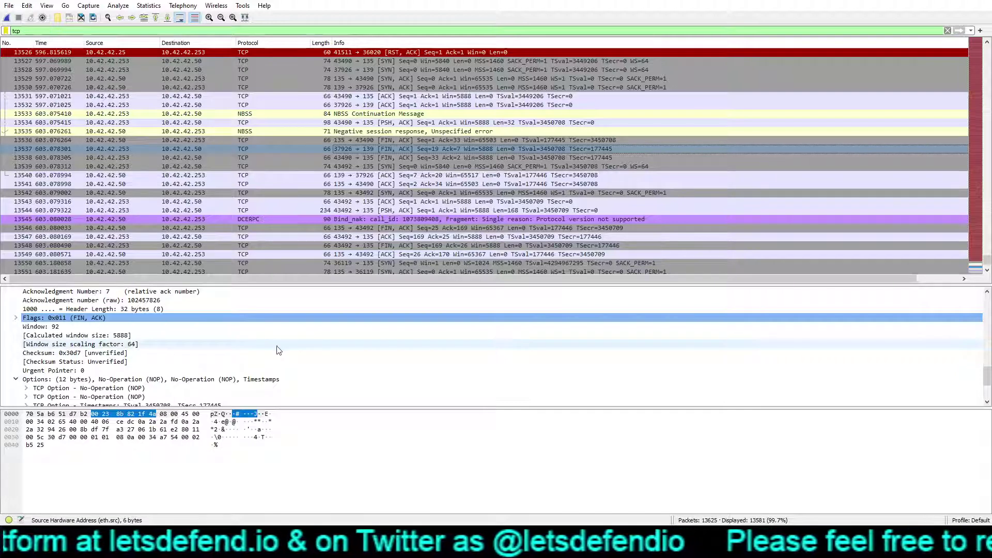
# Expand the TCP flags of packet 13537 and review its options, SEQ/ACK analysis and timestamps
pyautogui.click(17, 318)
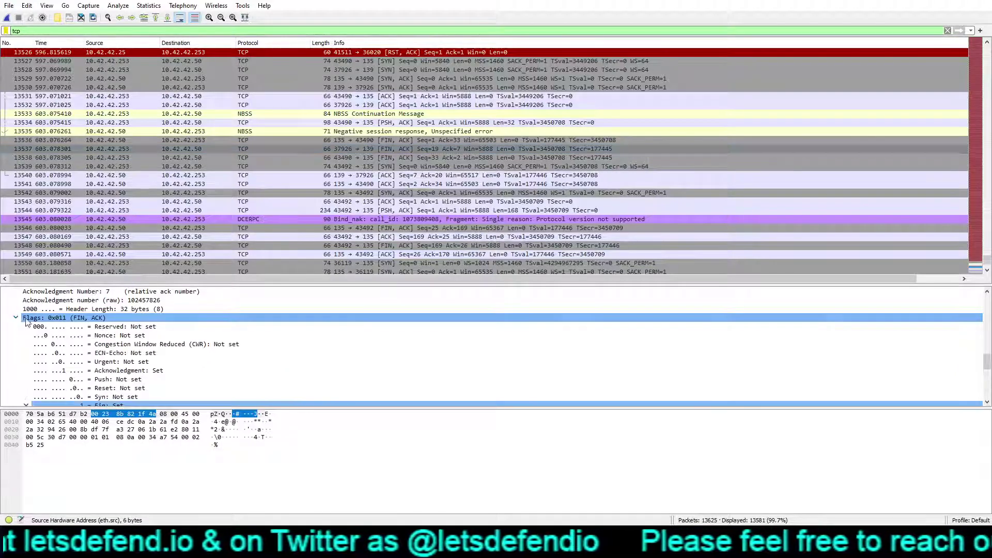
pyautogui.scroll(-5, 312, 333)
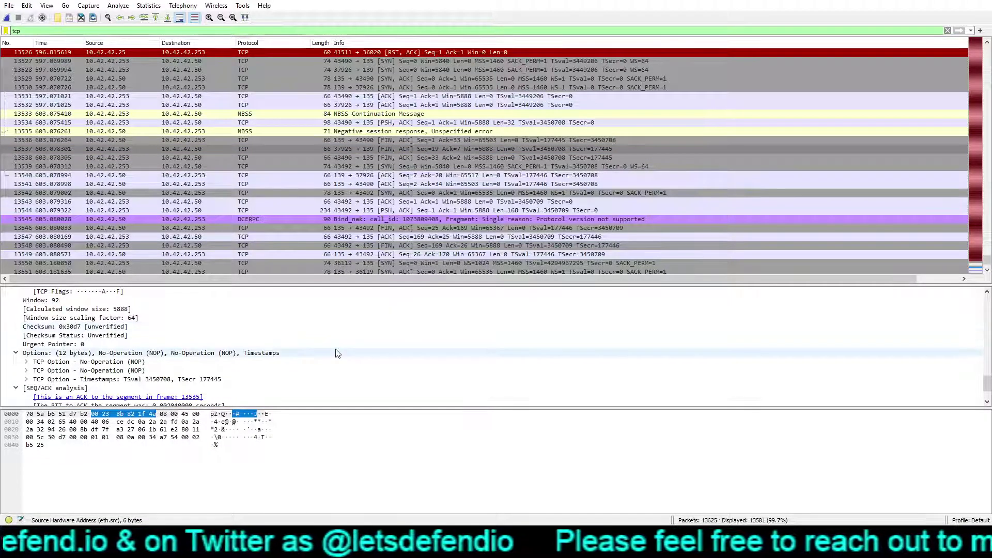
pyautogui.scroll(-1, 337, 353)
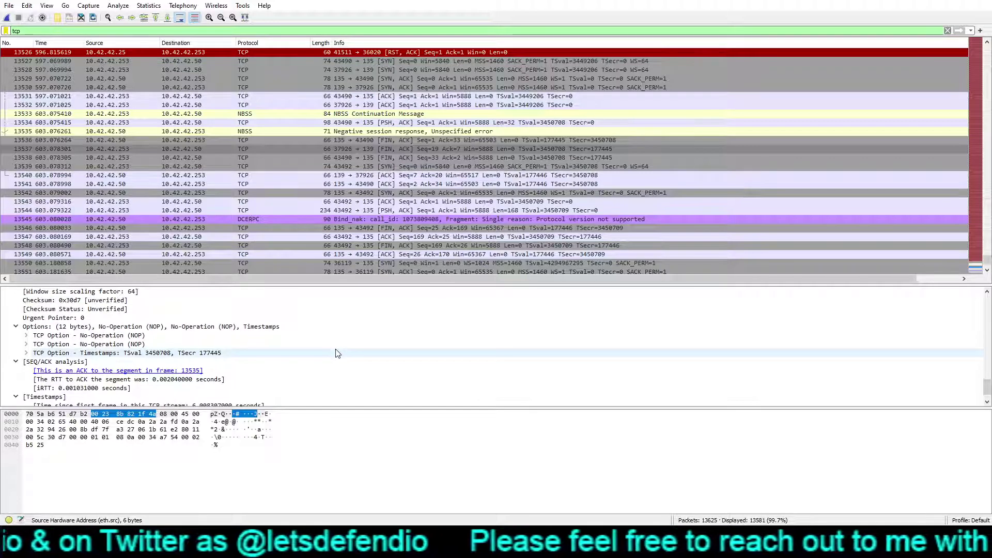
pyautogui.scroll(-1, 337, 353)
# Review the SYN and RST, ACK exchanges between 10.42.42.253 and 10.42.42.25, working backwards from packet 13526 to about packet 12530
pyautogui.scroll(1, 158, 213)
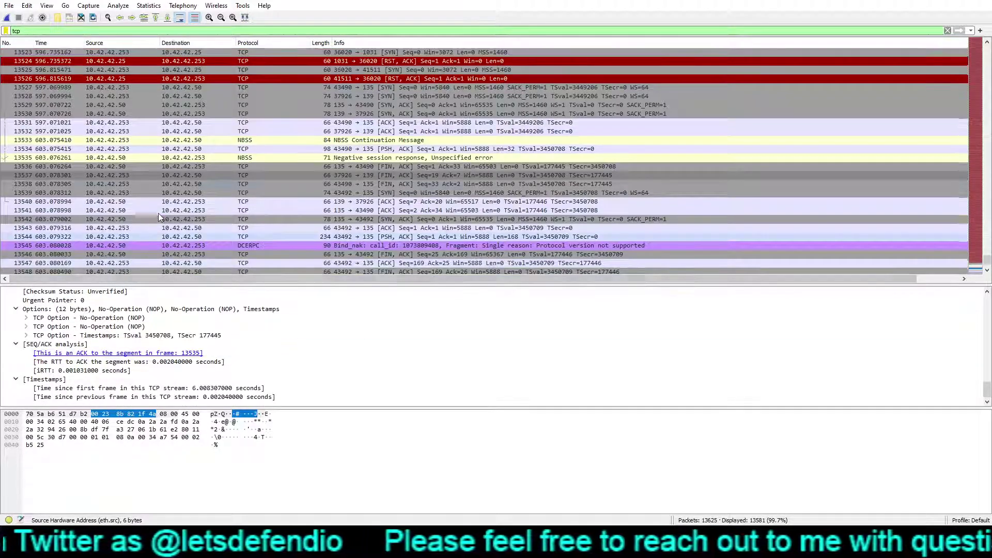
pyautogui.scroll(5, 158, 212)
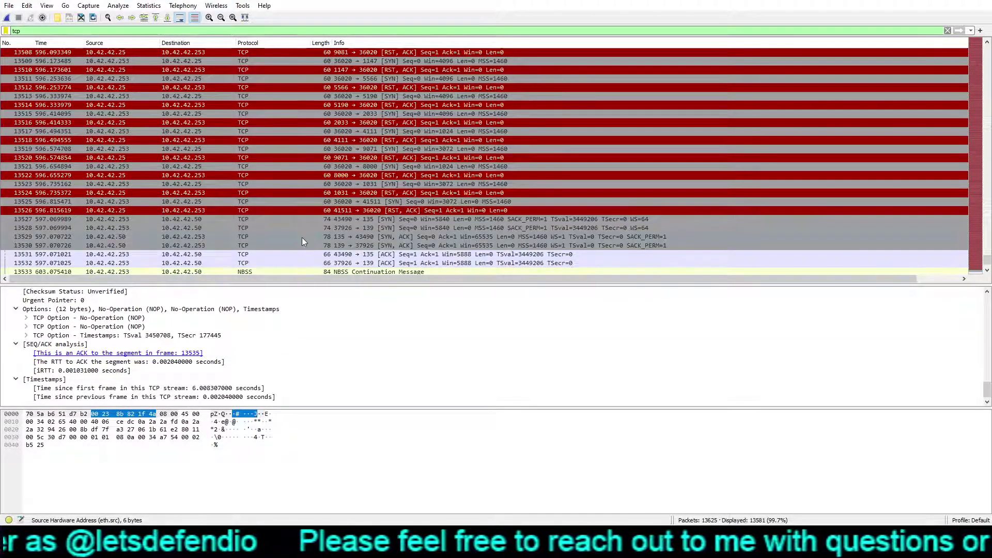
pyautogui.scroll(13, 303, 240)
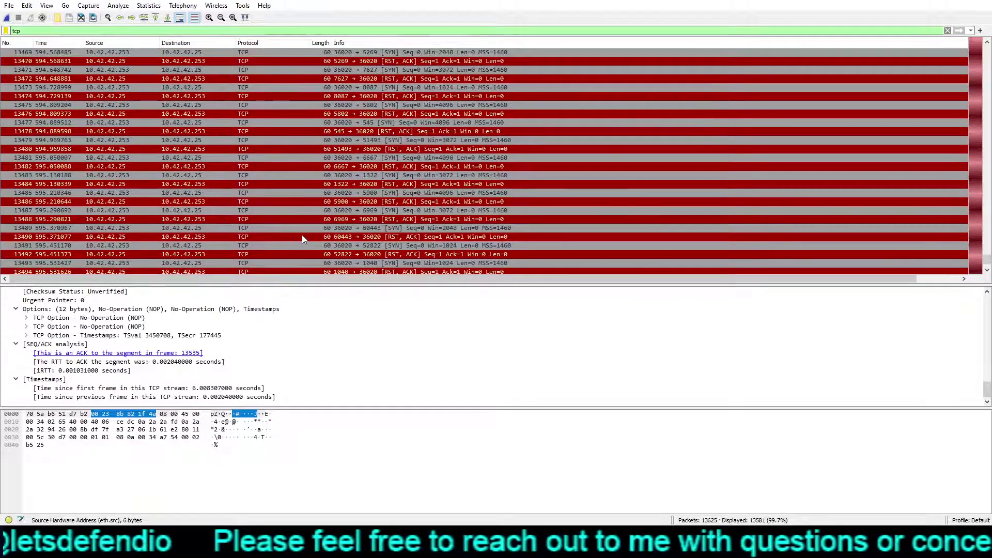
pyautogui.scroll(19, 302, 237)
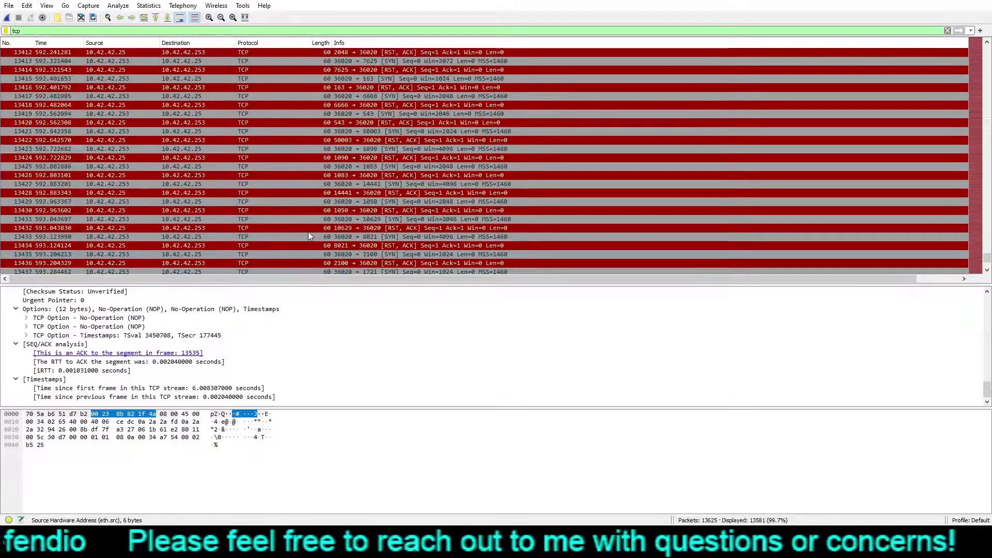
pyautogui.scroll(19, 309, 233)
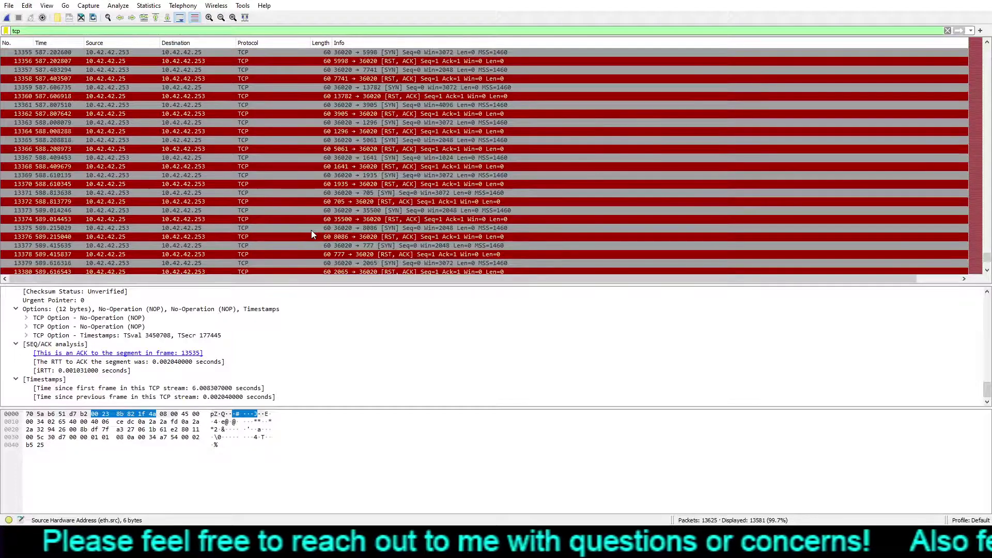
pyautogui.scroll(13, 311, 233)
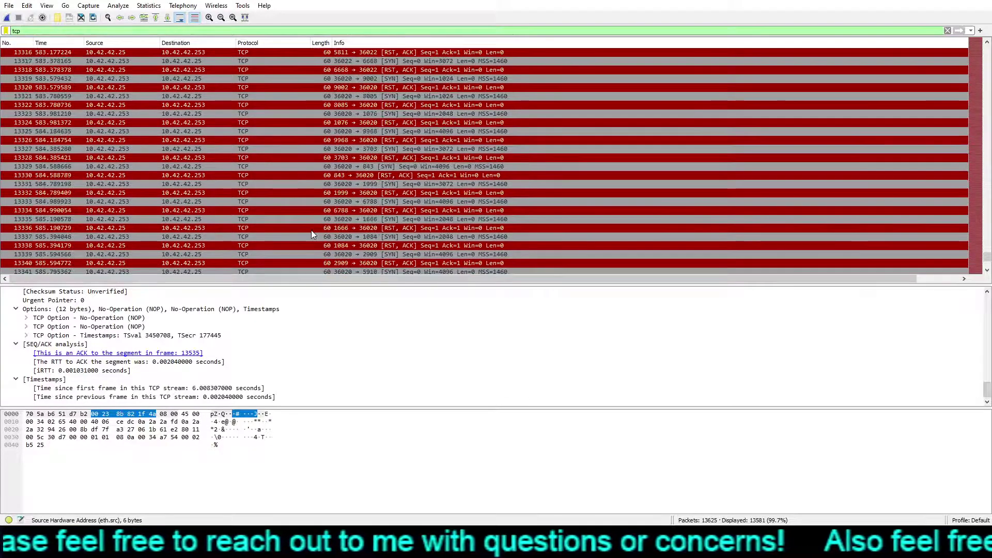
pyautogui.scroll(11, 311, 234)
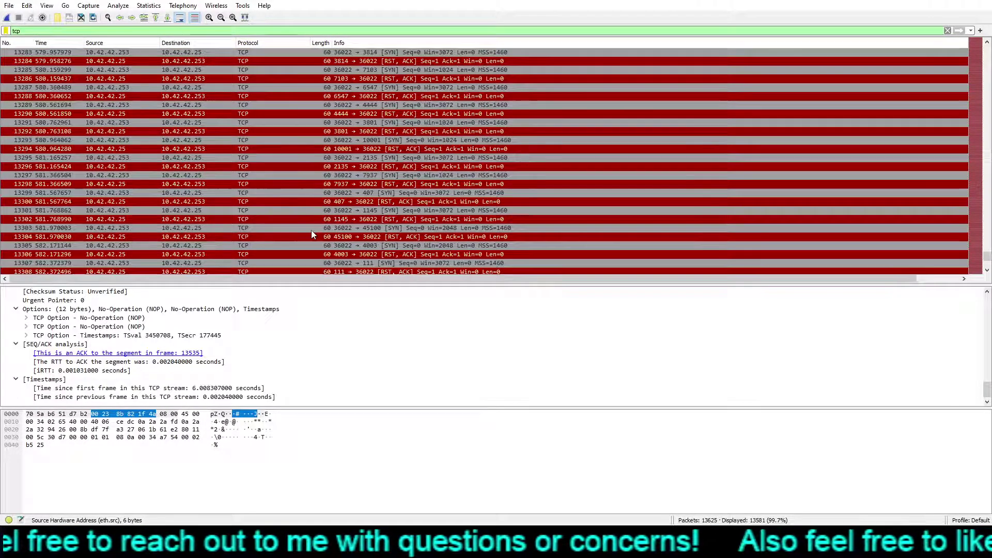
pyautogui.scroll(20, 312, 232)
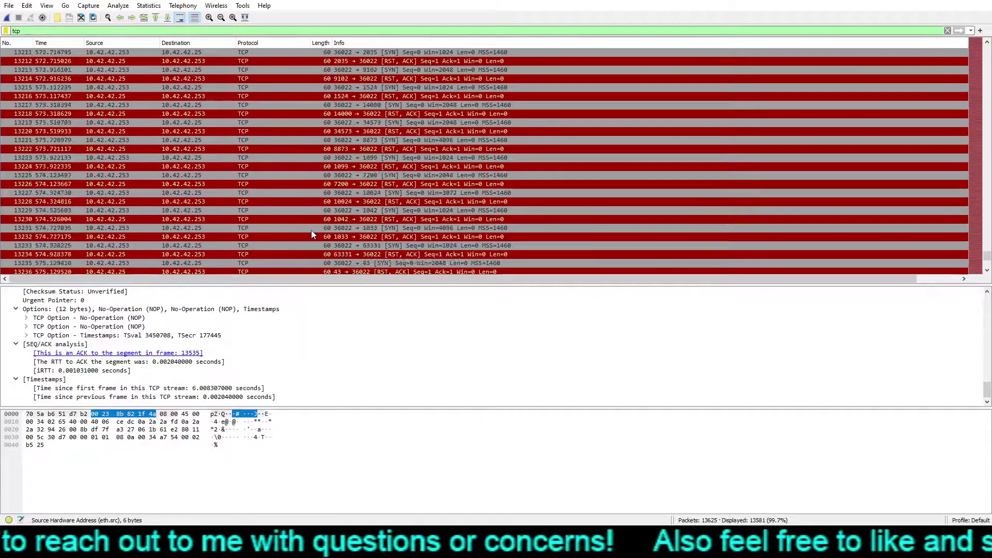
pyautogui.scroll(7, 311, 234)
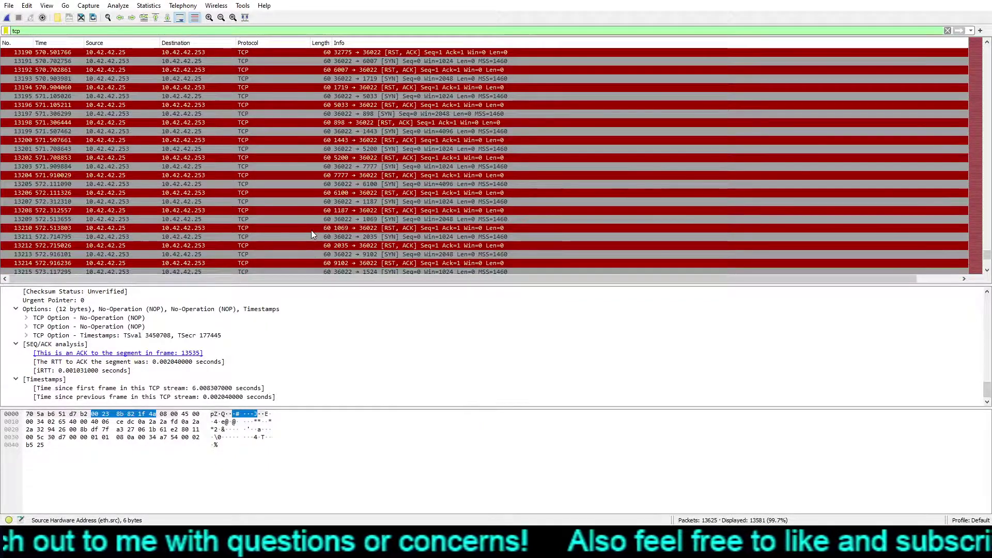
pyautogui.scroll(18, 311, 233)
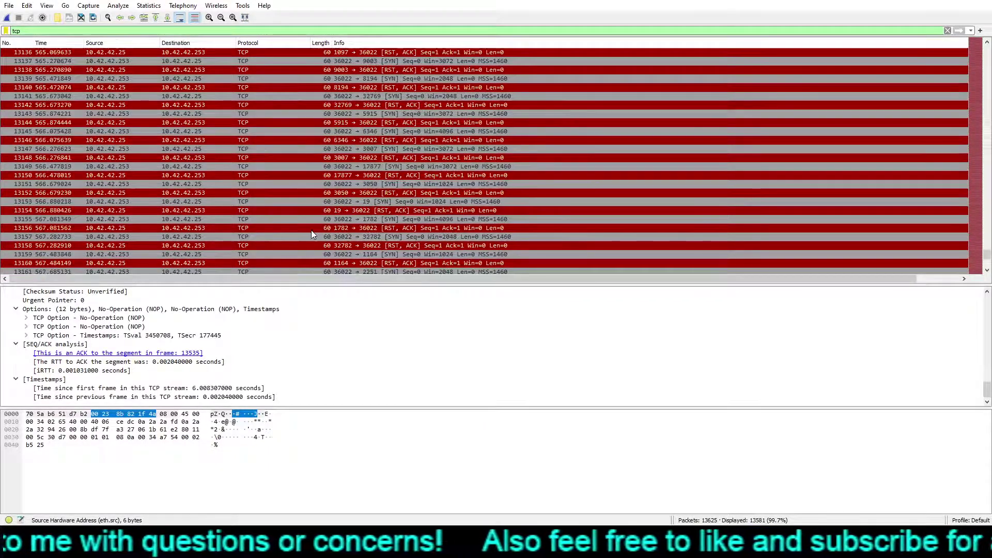
pyautogui.scroll(12, 311, 230)
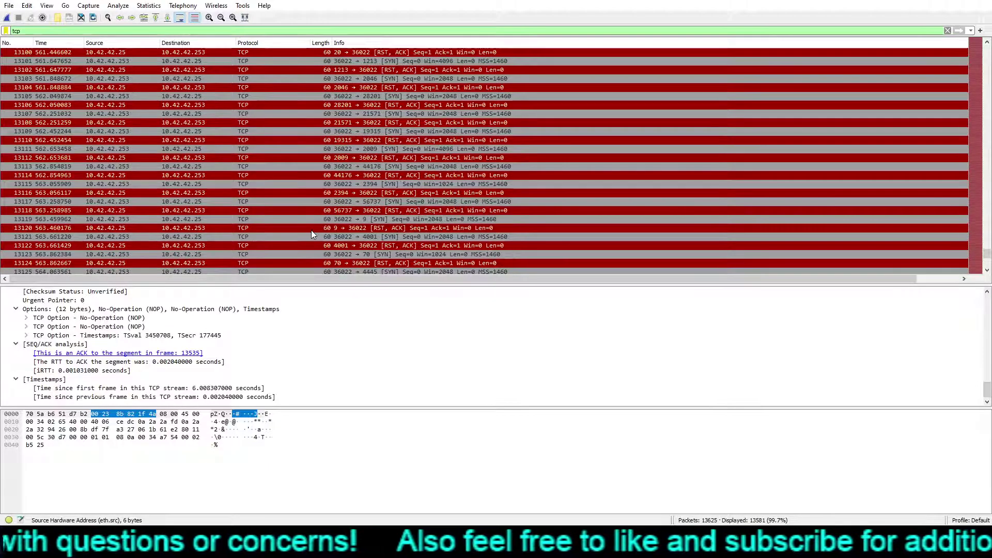
pyautogui.scroll(7, 312, 230)
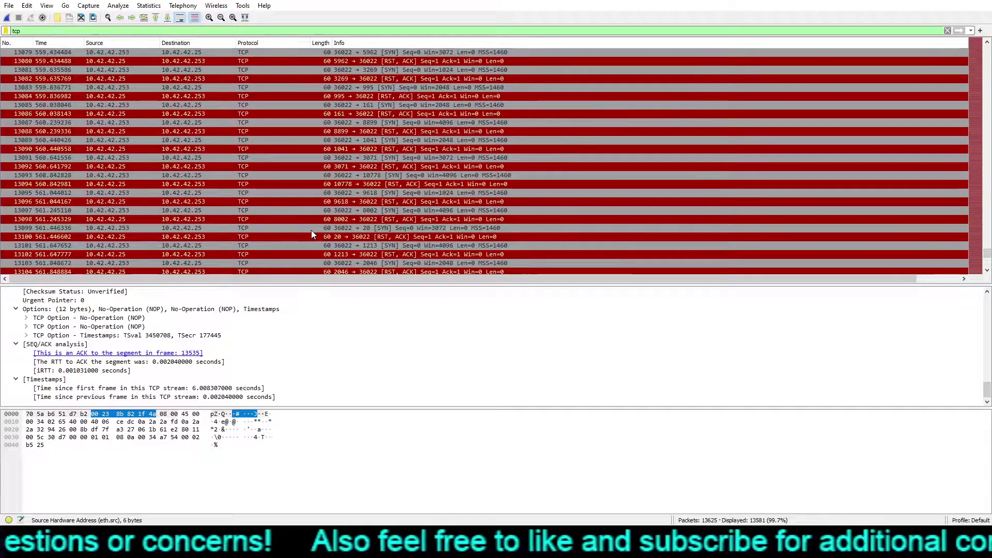
pyautogui.scroll(20, 311, 231)
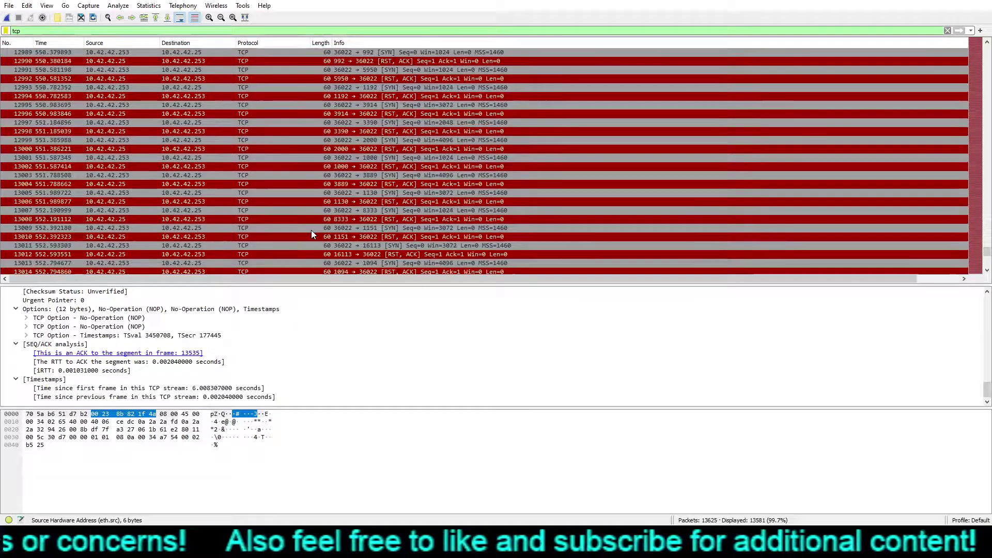
pyautogui.scroll(20, 311, 230)
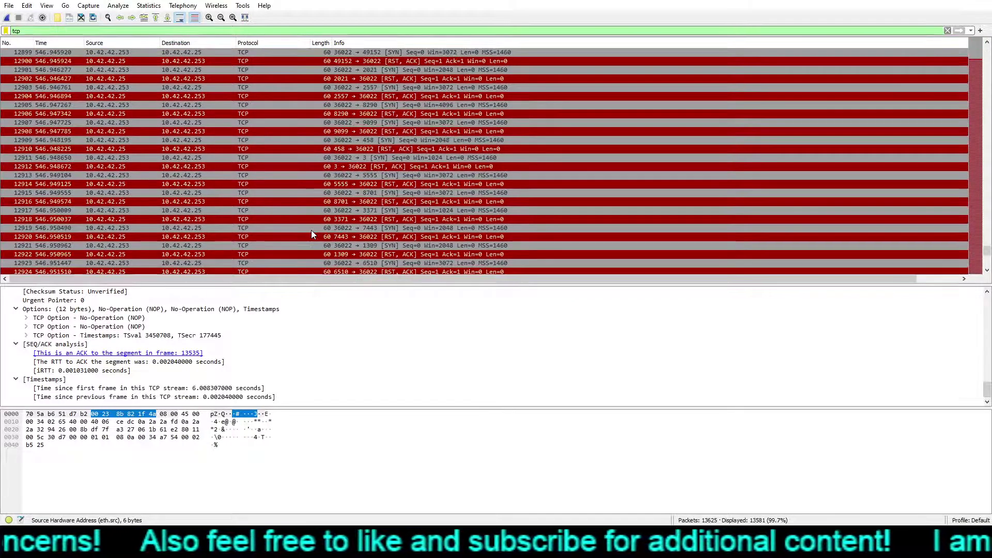
pyautogui.scroll(20, 311, 231)
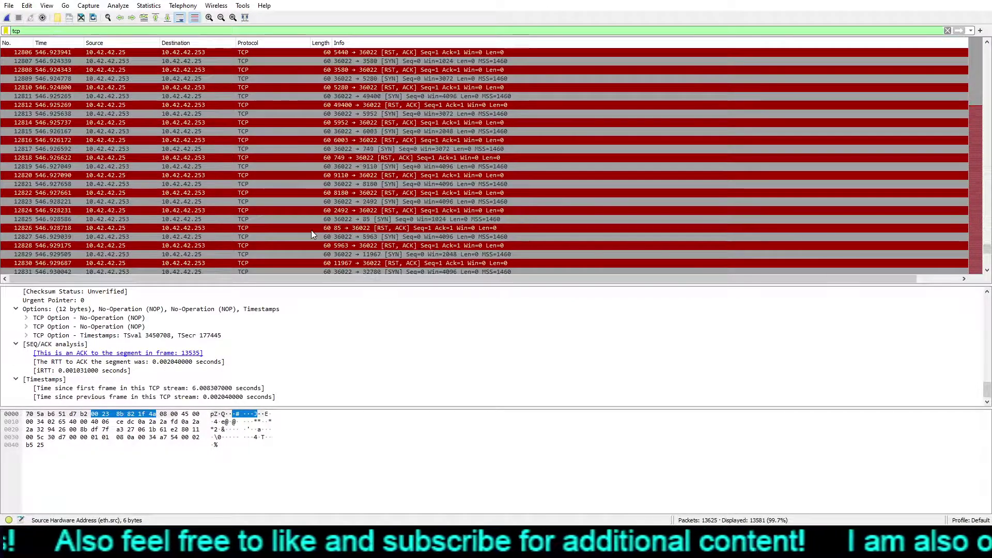
pyautogui.scroll(20, 311, 231)
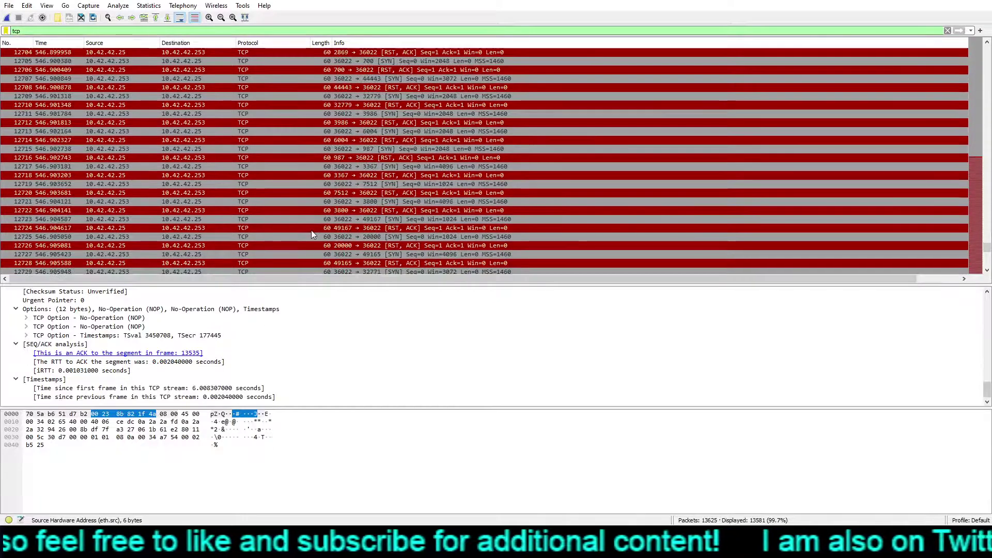
pyautogui.scroll(13, 311, 231)
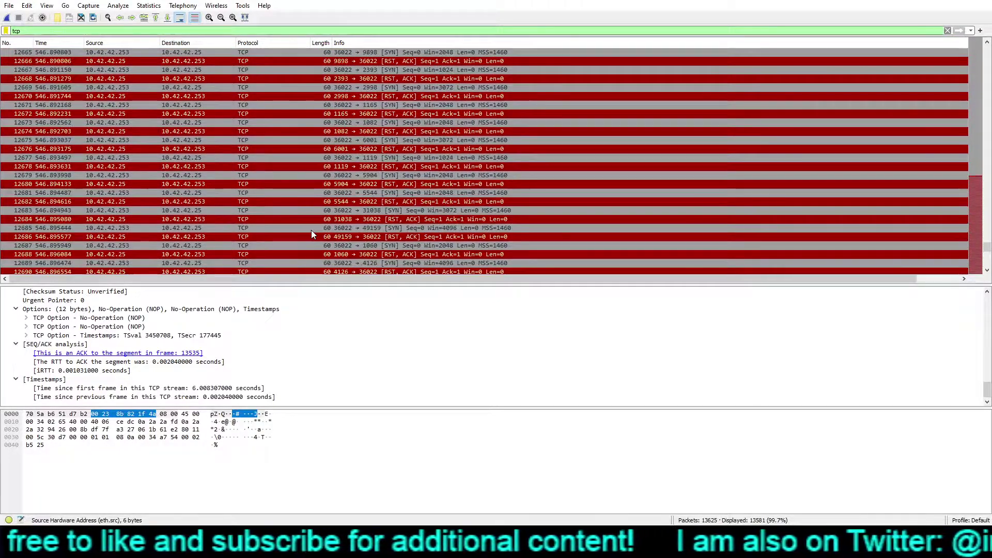
pyautogui.scroll(20, 312, 231)
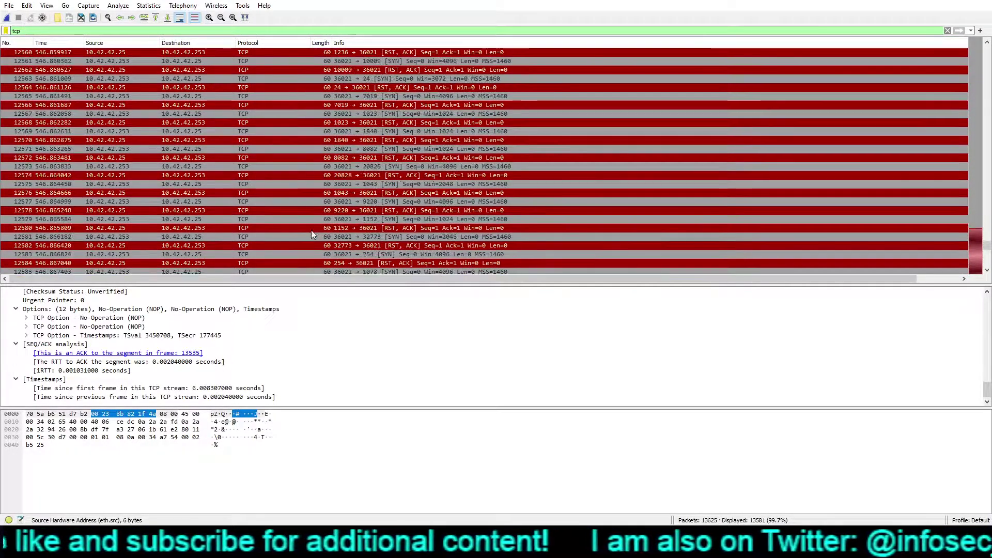
pyautogui.scroll(18, 311, 230)
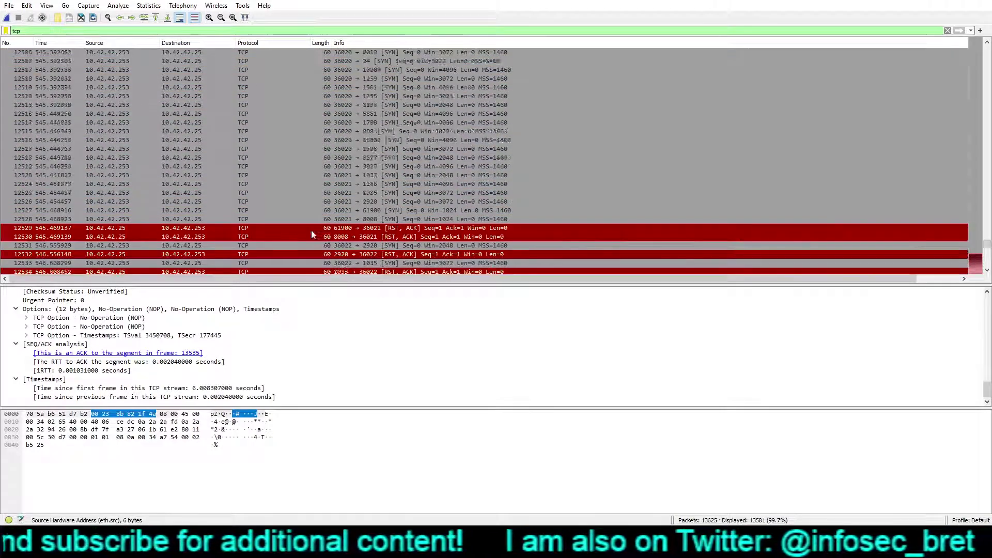
# Review the run of SYN packets from 10.42.42.253 to 10.42.42.25, working backwards to the port 139 exchange around packet 12017
pyautogui.scroll(3, 311, 230)
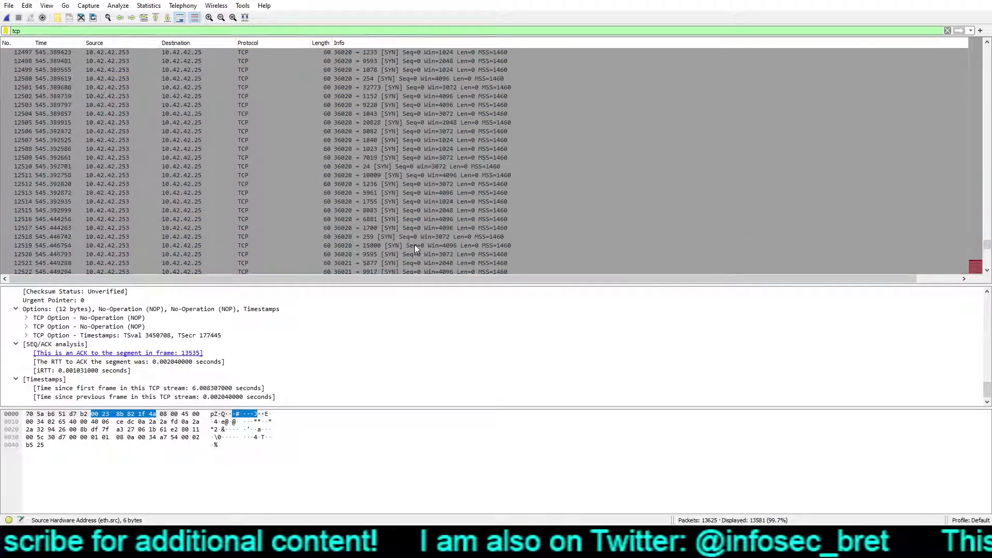
pyautogui.scroll(12, 414, 248)
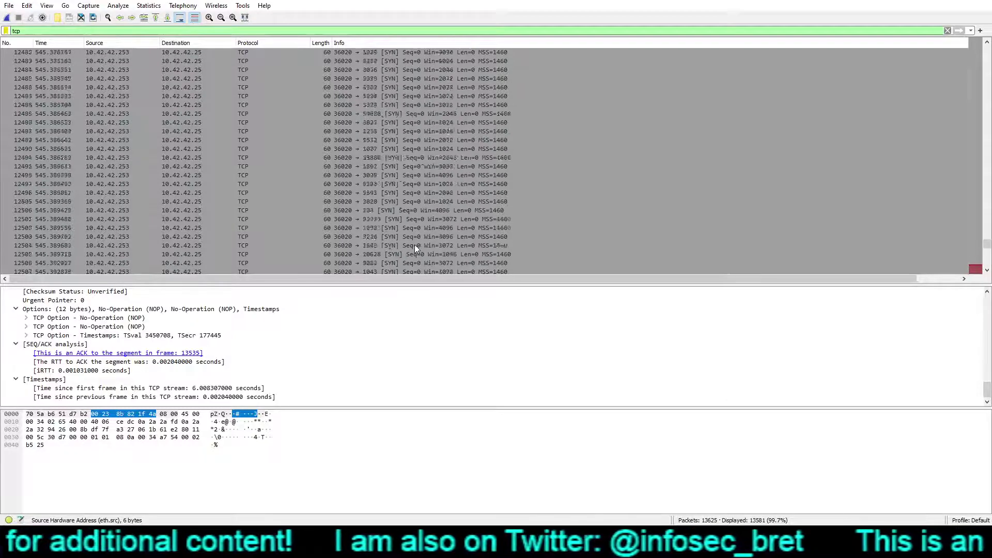
pyautogui.scroll(6, 415, 247)
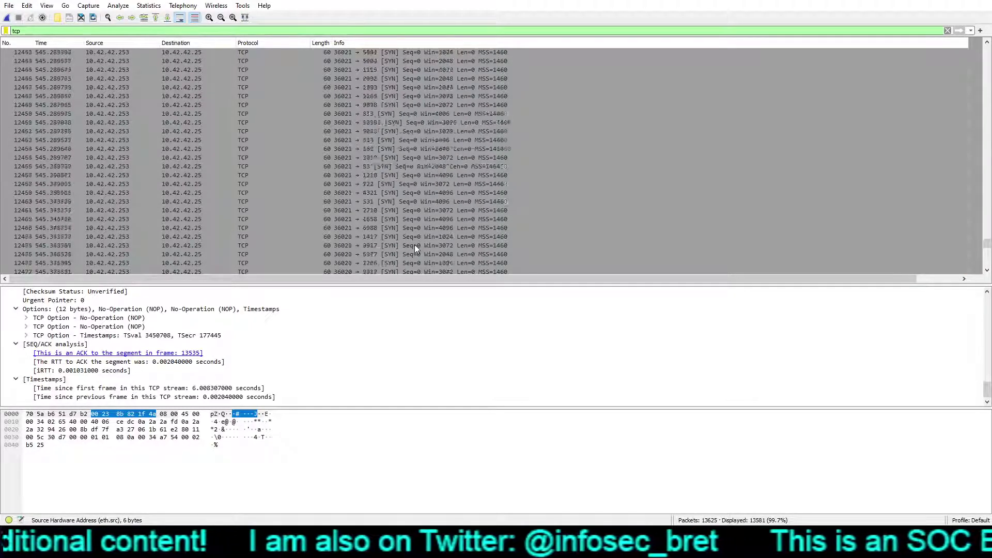
pyautogui.scroll(12, 414, 248)
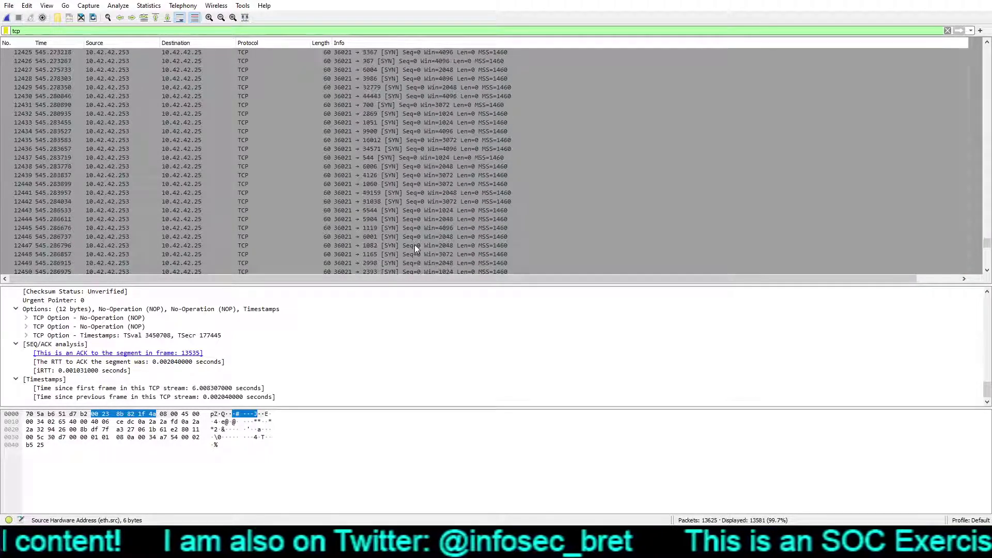
pyautogui.scroll(18, 414, 248)
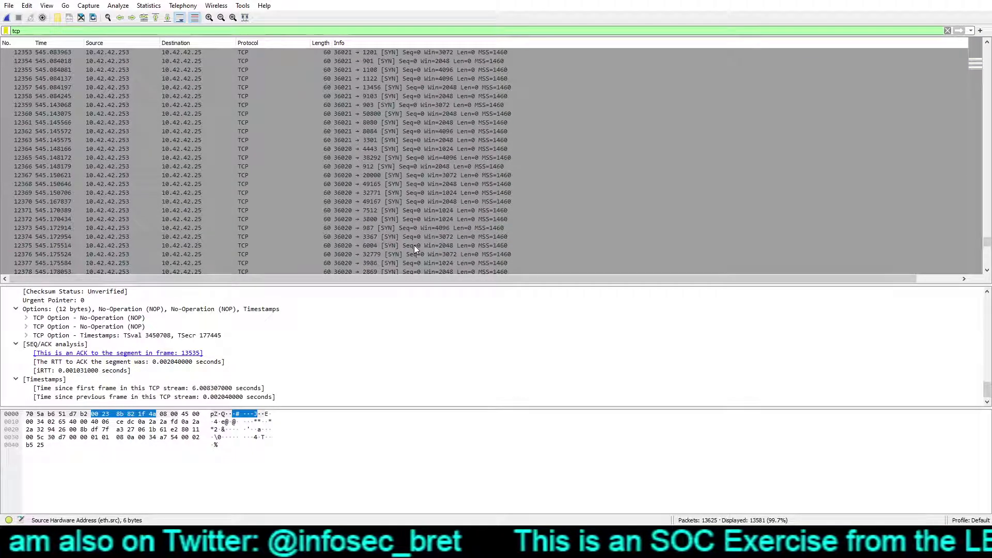
pyautogui.scroll(14, 389, 190)
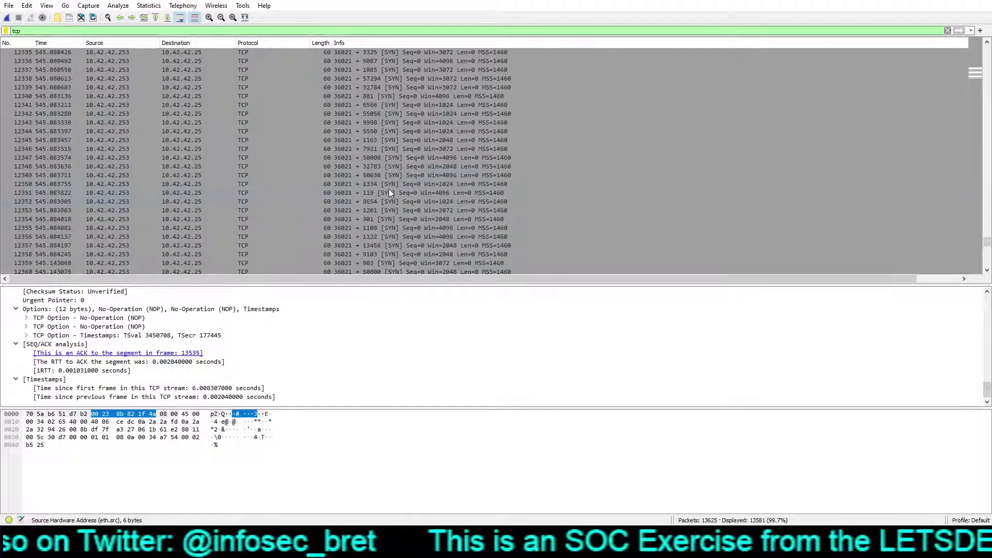
pyautogui.scroll(7, 481, 188)
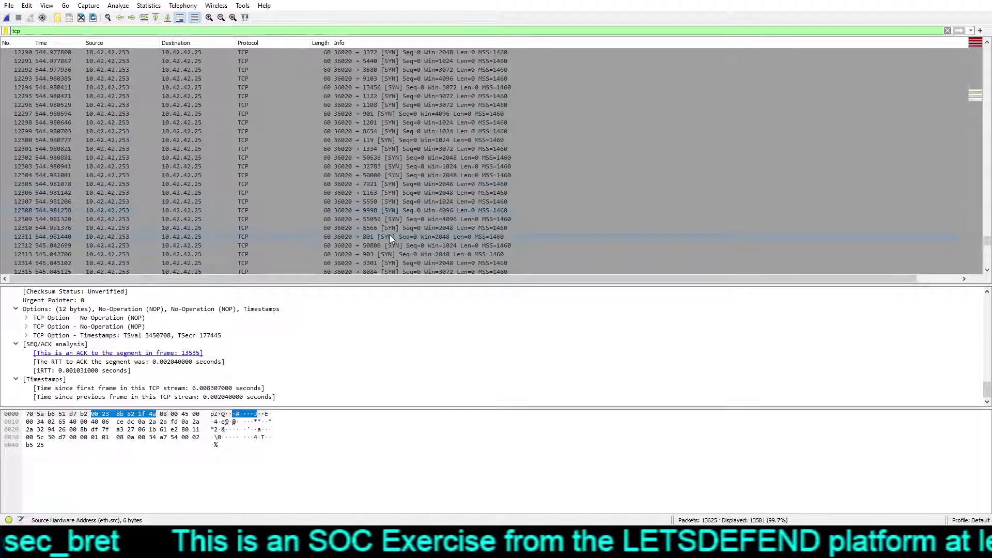
pyautogui.scroll(17, 390, 237)
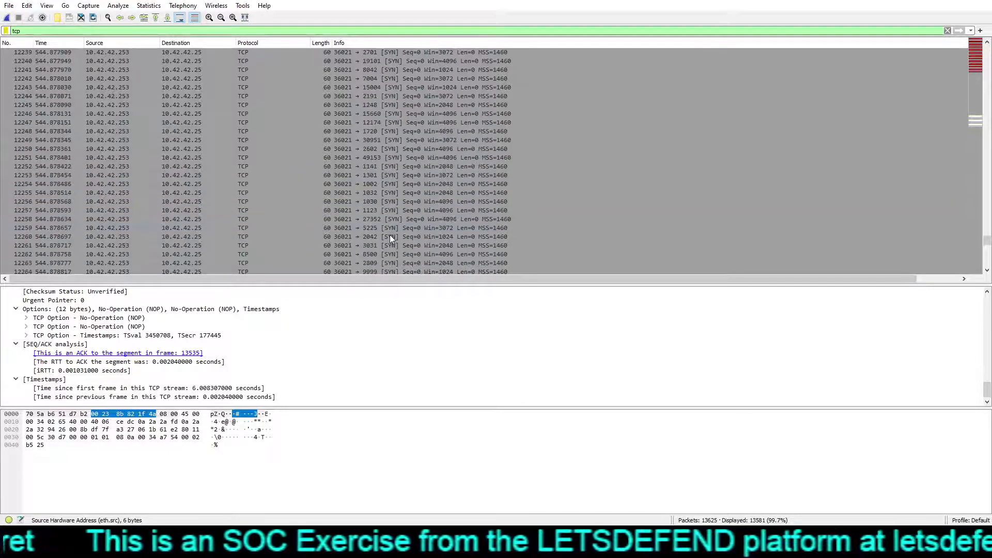
pyautogui.scroll(19, 423, 239)
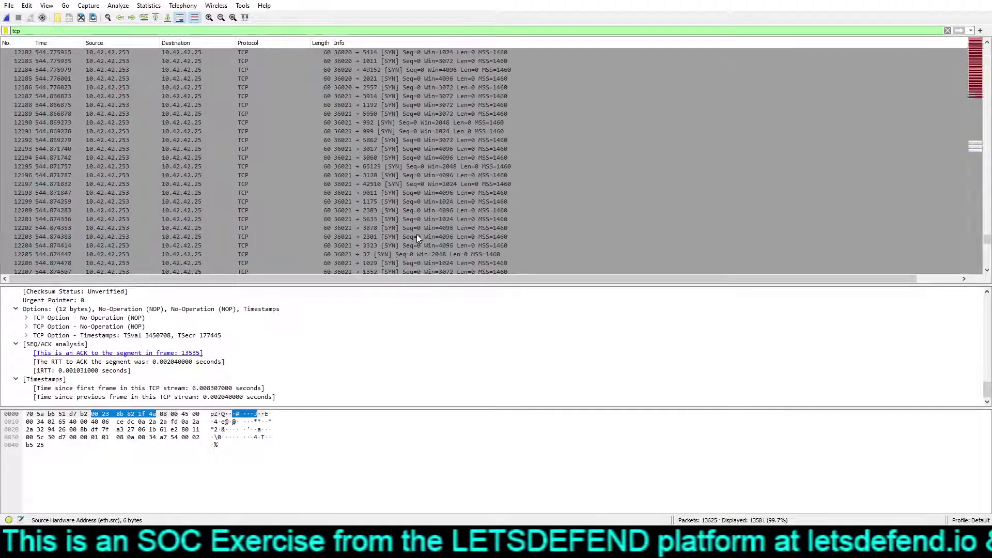
pyautogui.scroll(16, 418, 237)
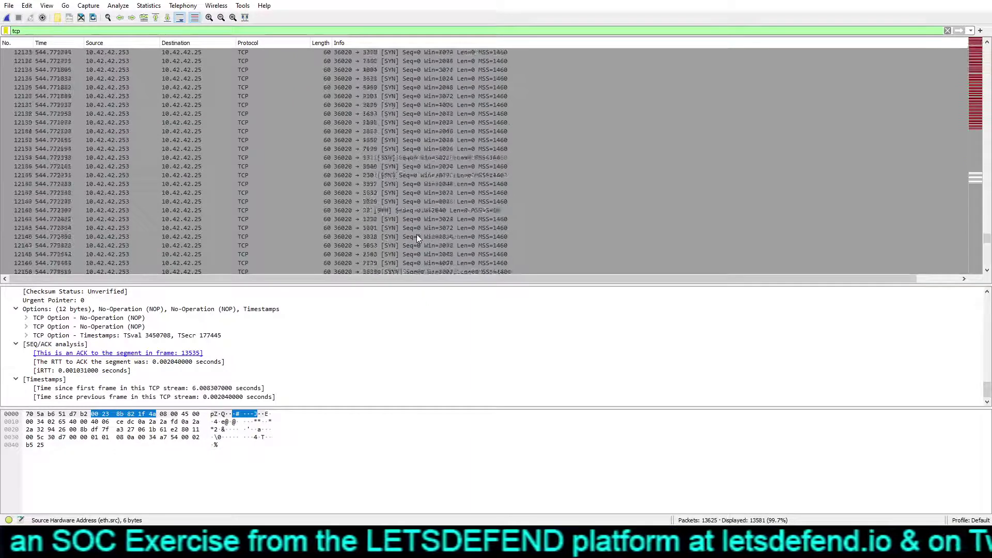
pyautogui.scroll(11, 417, 237)
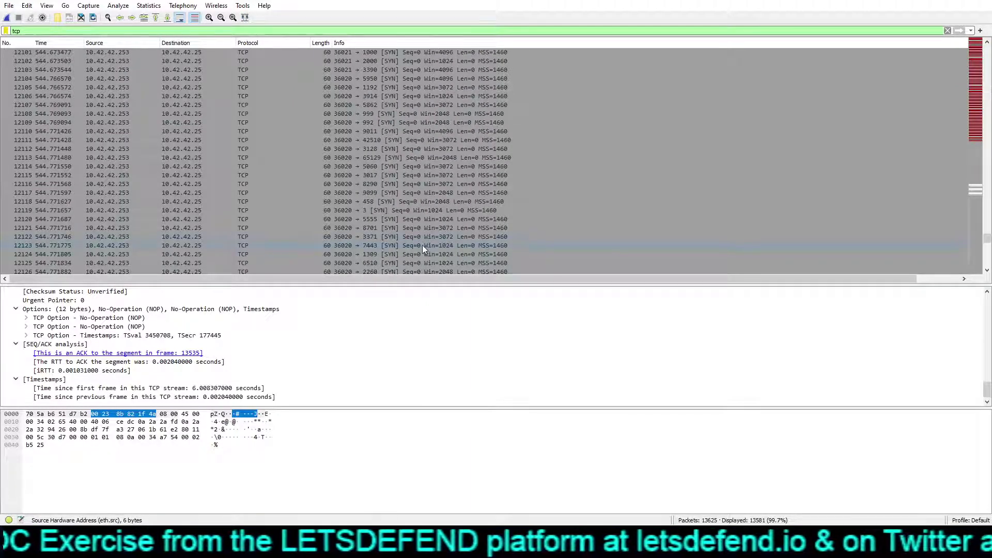
pyautogui.scroll(19, 423, 248)
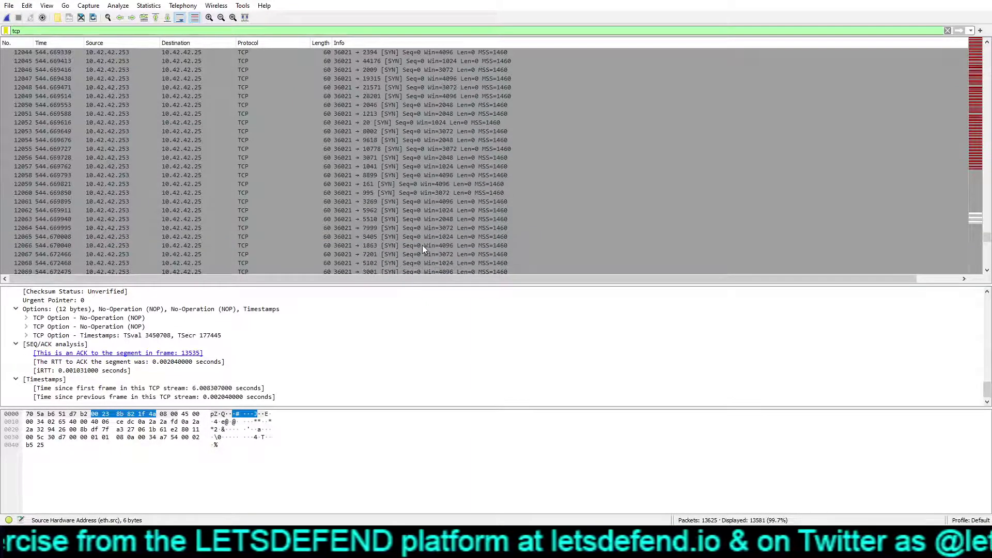
pyautogui.scroll(9, 423, 245)
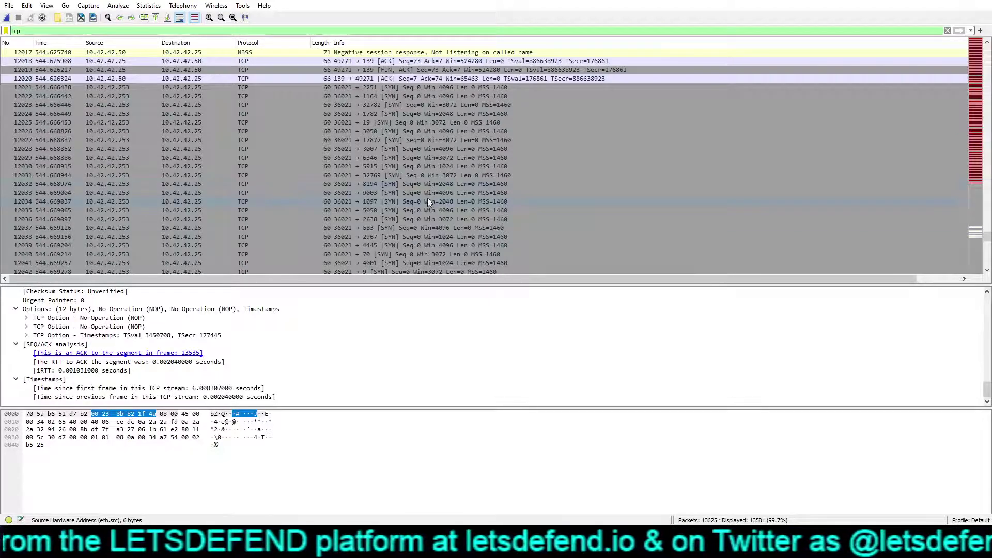
# Inspect the IP, Ethernet and frame details of NBSS packet 12017, sent from 10.42.42.50 to 10.42.42.25
pyautogui.click(465, 52)
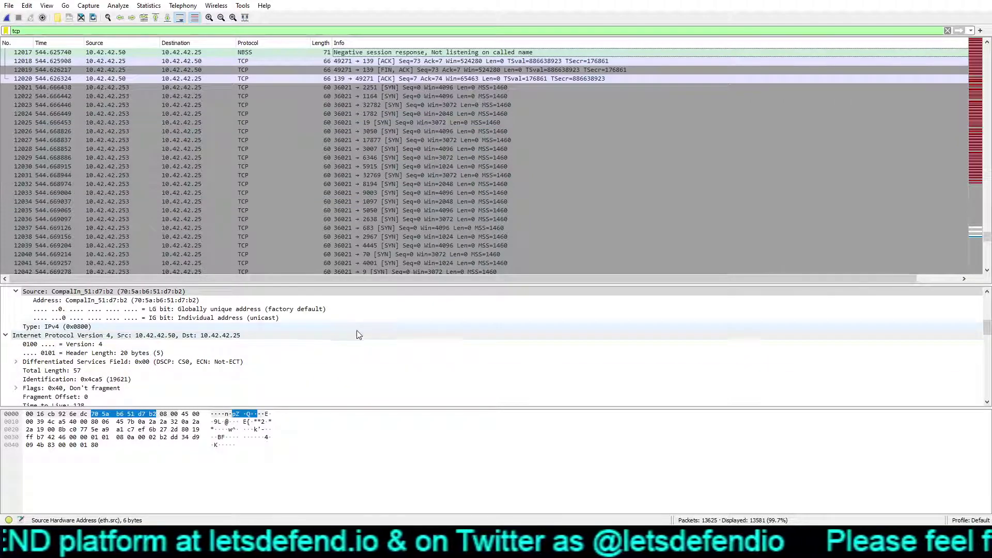
pyautogui.scroll(2, 341, 364)
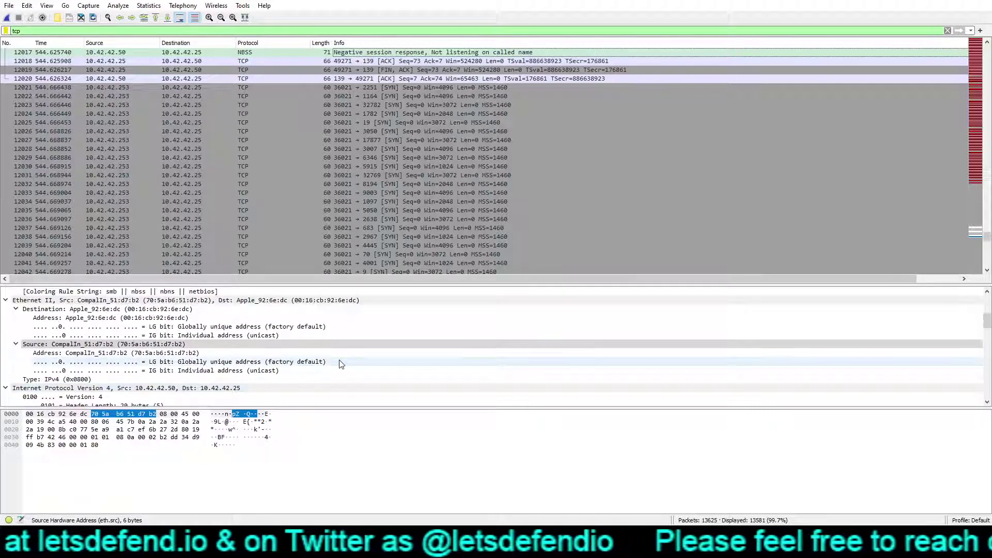
pyautogui.scroll(4, 341, 365)
pyautogui.scroll(1, 341, 364)
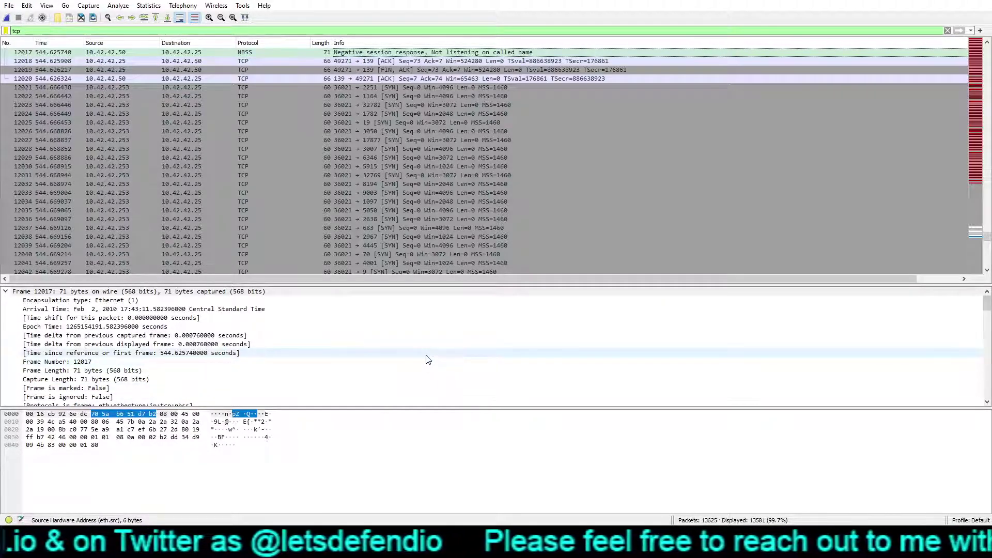
# Review the TCP flags, options and SEQ/ACK analysis of packet 12017 and expand its NetBIOS Session Service details
pyautogui.scroll(-15, 428, 359)
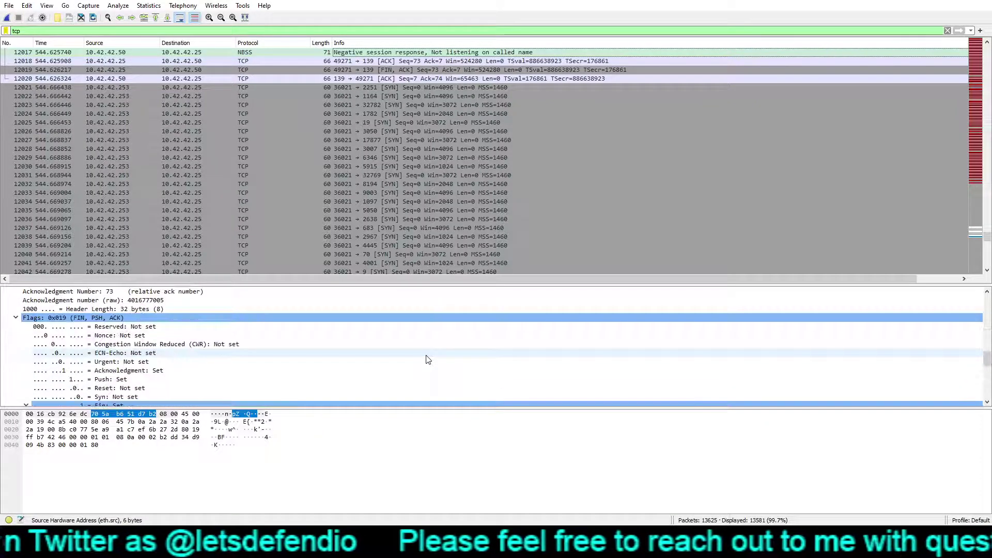
pyautogui.scroll(-5, 428, 359)
pyautogui.scroll(-3, 427, 359)
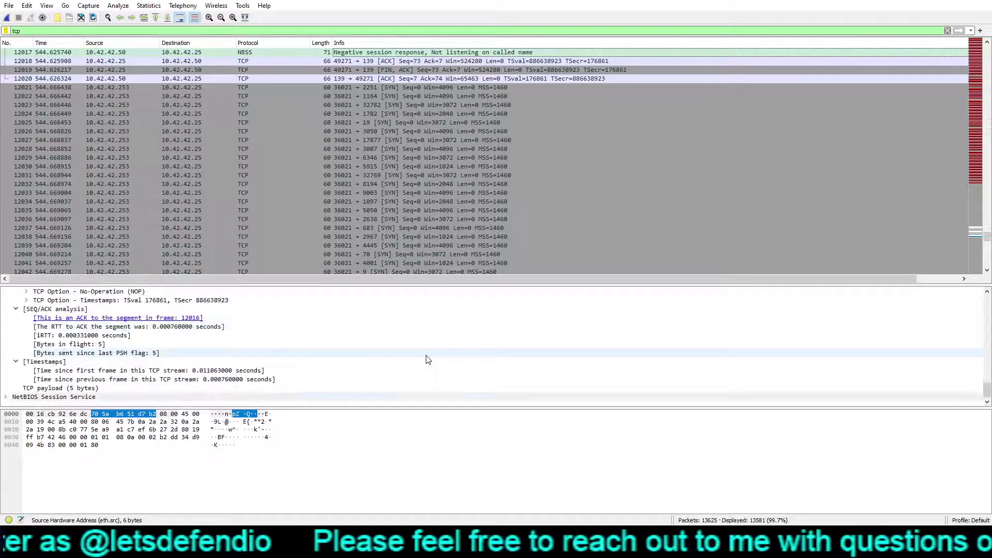
pyautogui.click(4, 397)
pyautogui.scroll(-2, 306, 387)
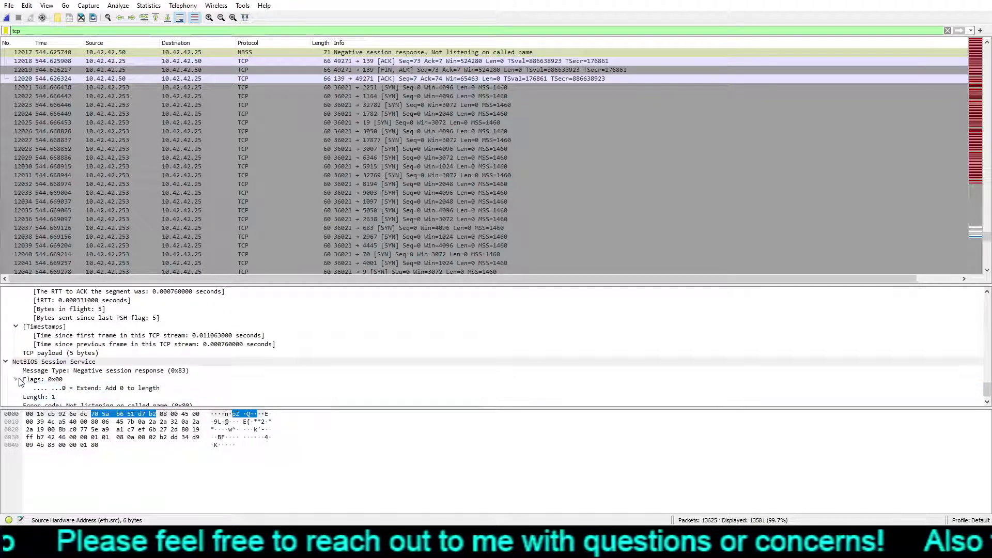
pyautogui.scroll(6, 140, 385)
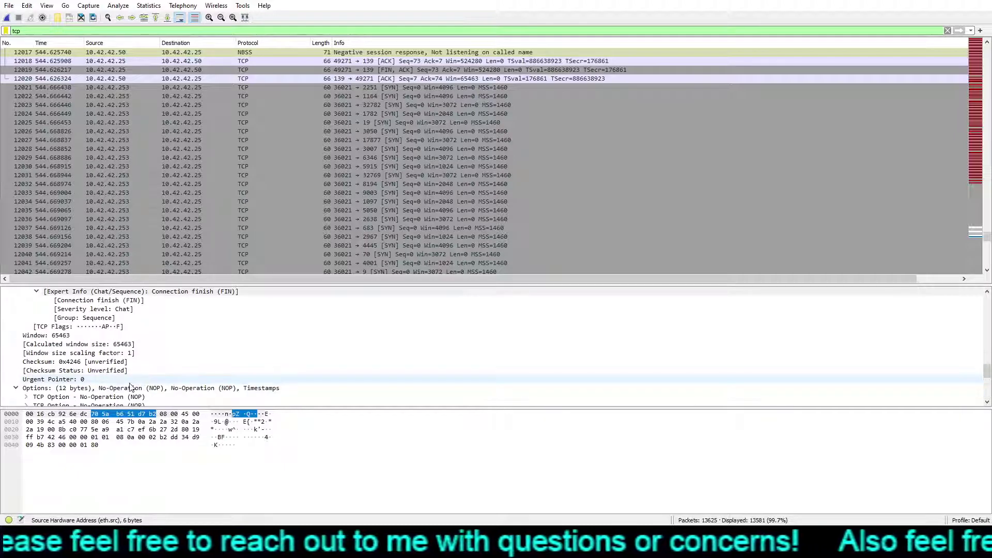
pyautogui.scroll(7, 131, 387)
pyautogui.click(129, 379)
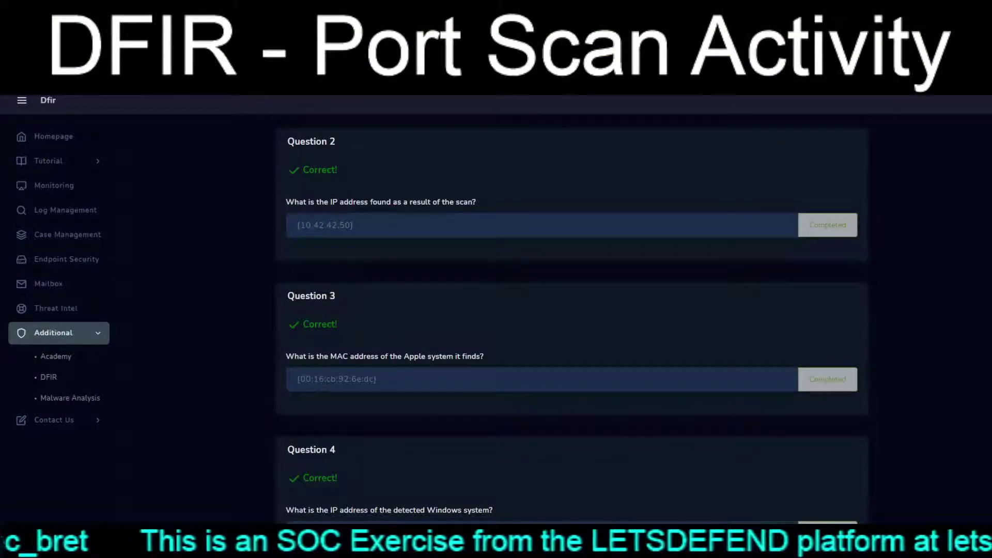
# Review Questions 2 to 4 and their submitted answers on the LetsDefend DFIR page
pyautogui.scroll(-1, 572, 320)
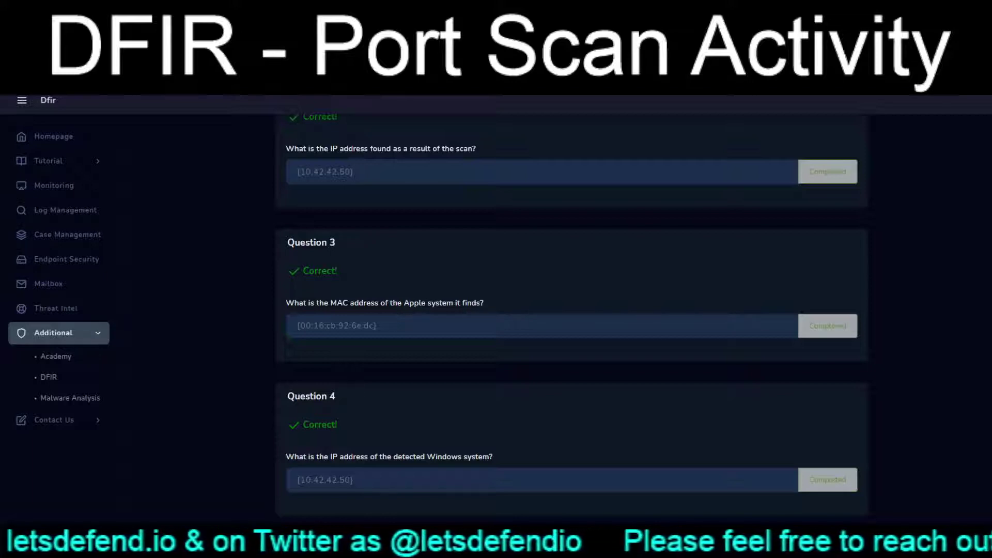
pyautogui.scroll(1, 572, 310)
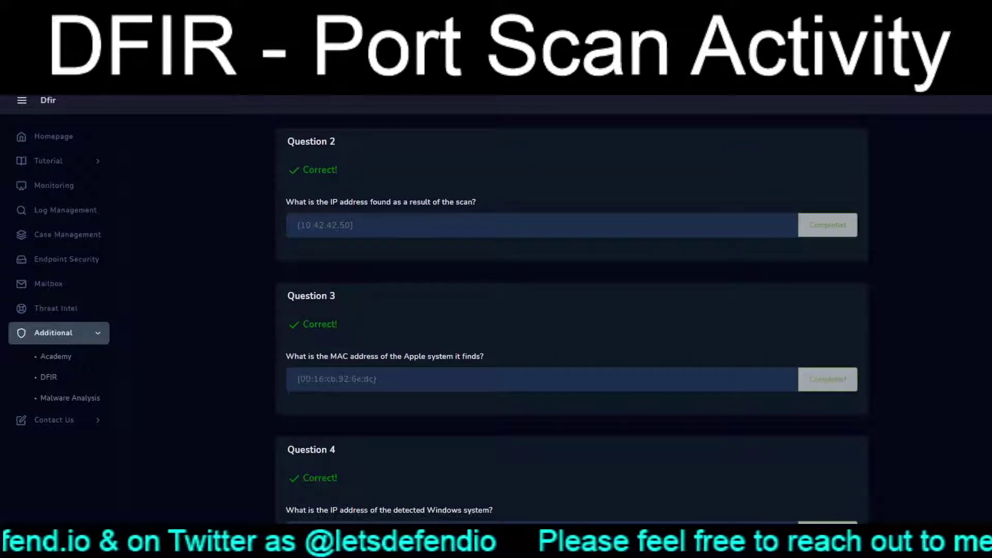